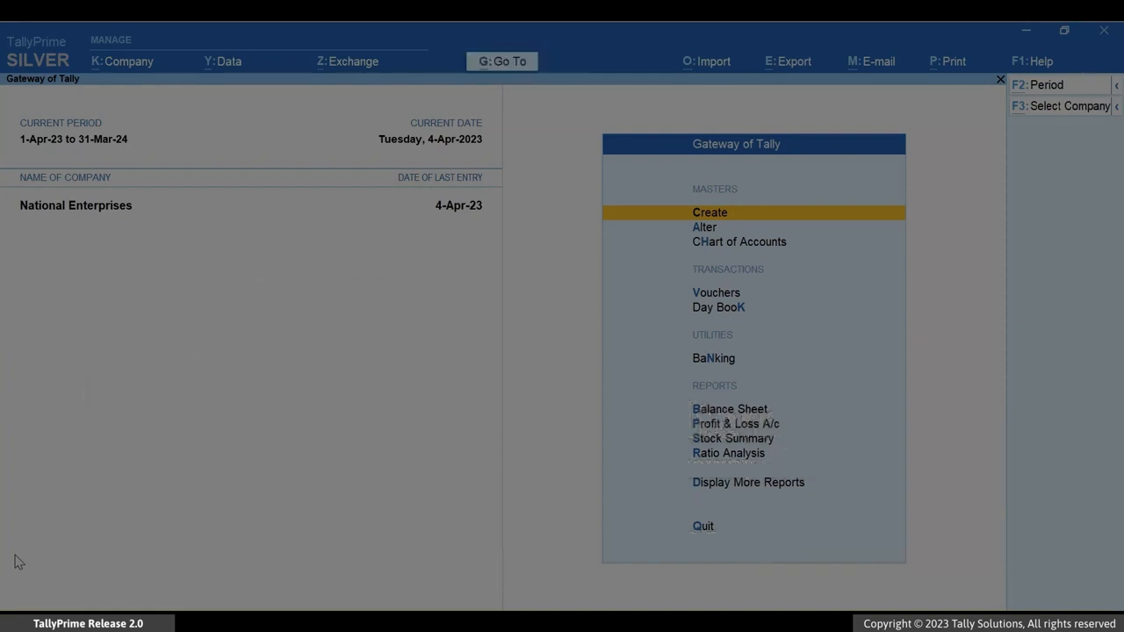
- Open a new Sales voucher for National Enterprises
key(alt+g)
key(Up)
key(Up)
key(Up)
key(Up)
key(Up)
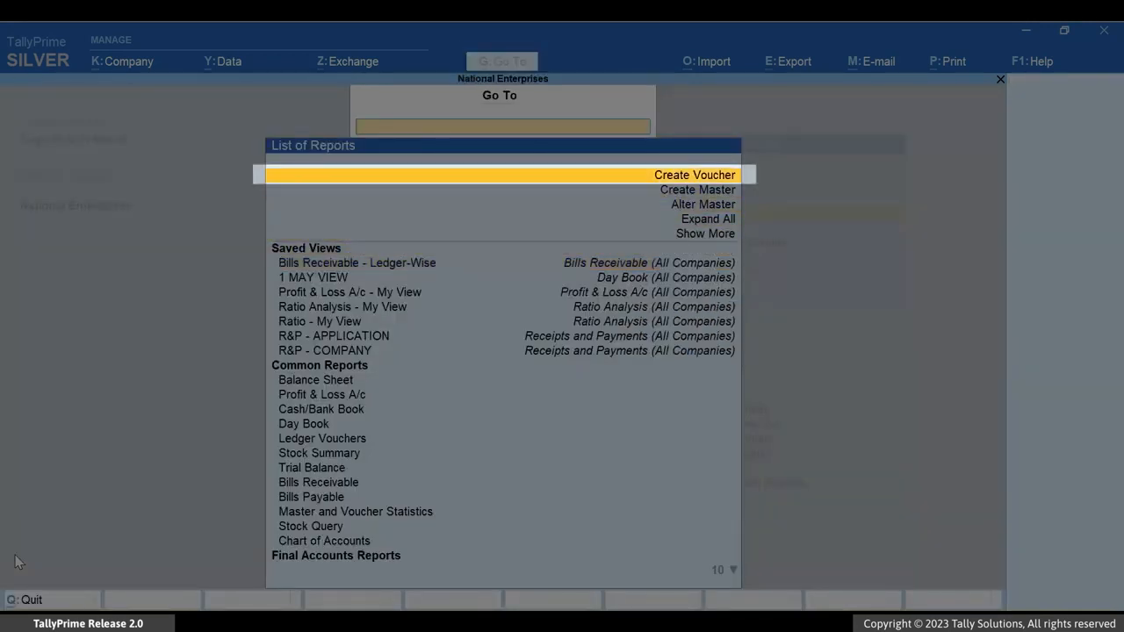
key(Return)
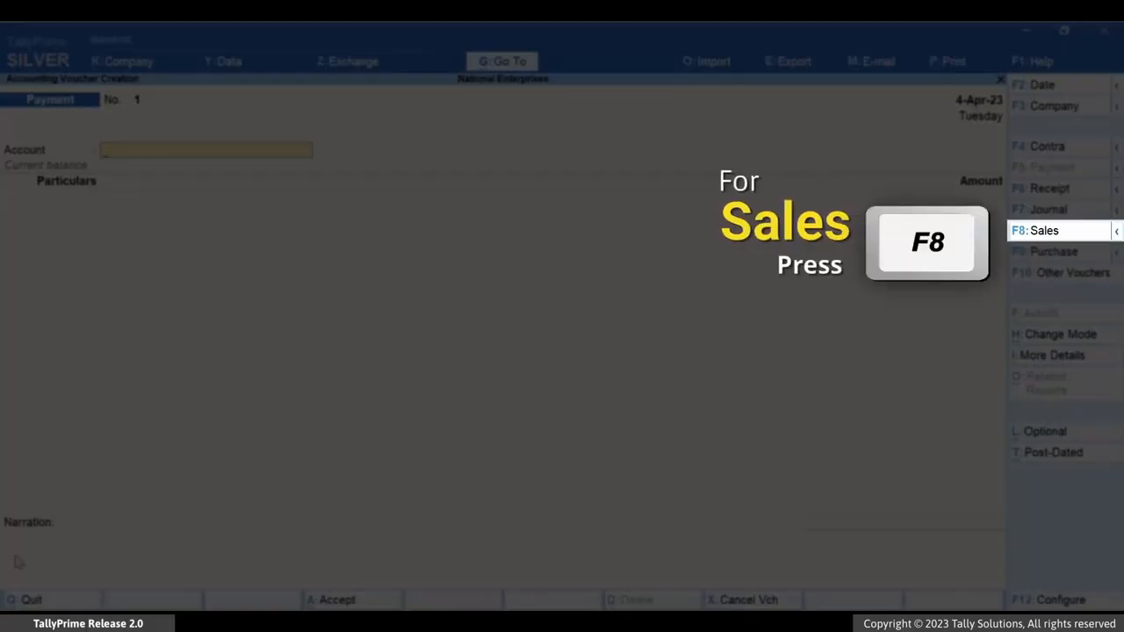
key(F8)
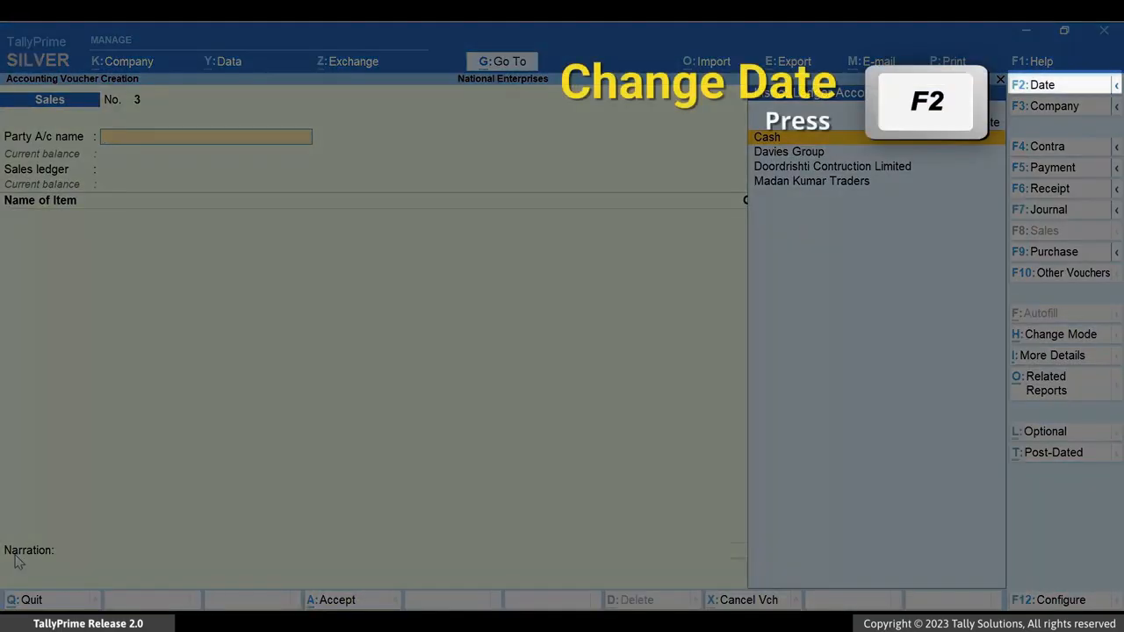
- Change the sales voucher's date to 6-4-23
key(F2)
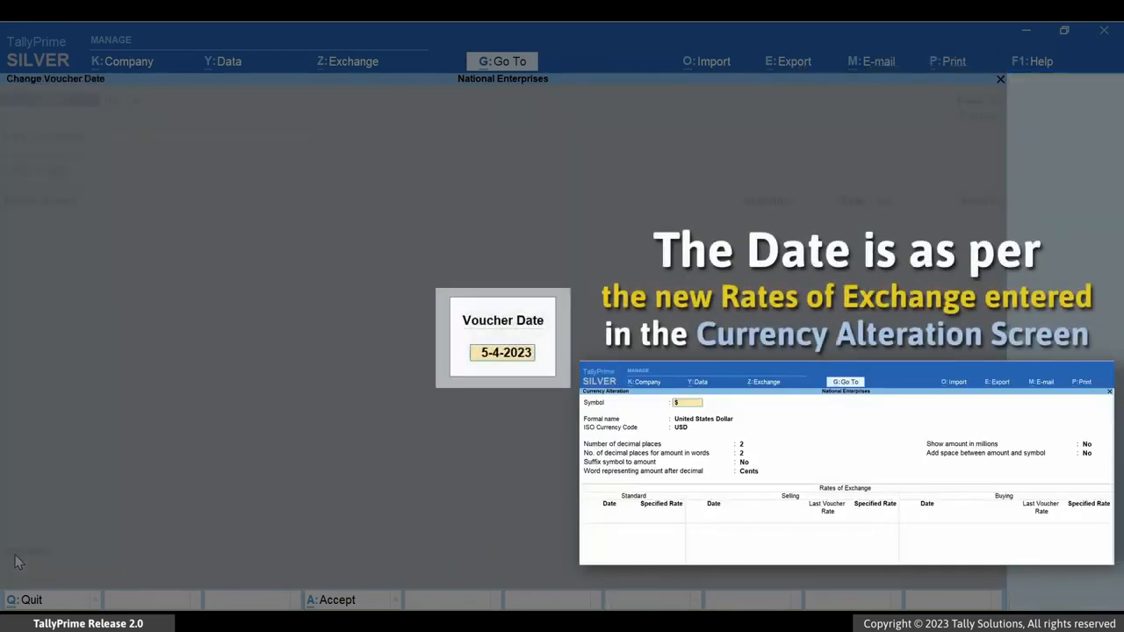
text(6-4-23)
key(Return)
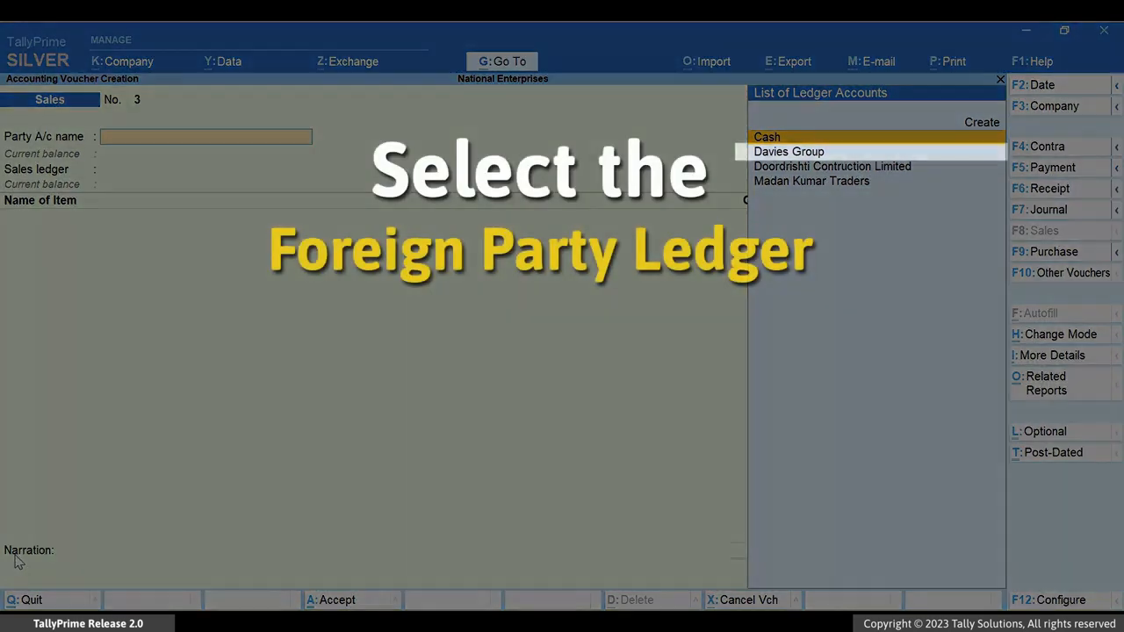
- Select Davies Group as the party, accept the dispatch and party details, and choose Forex Sales as the sales ledger
key(Down)
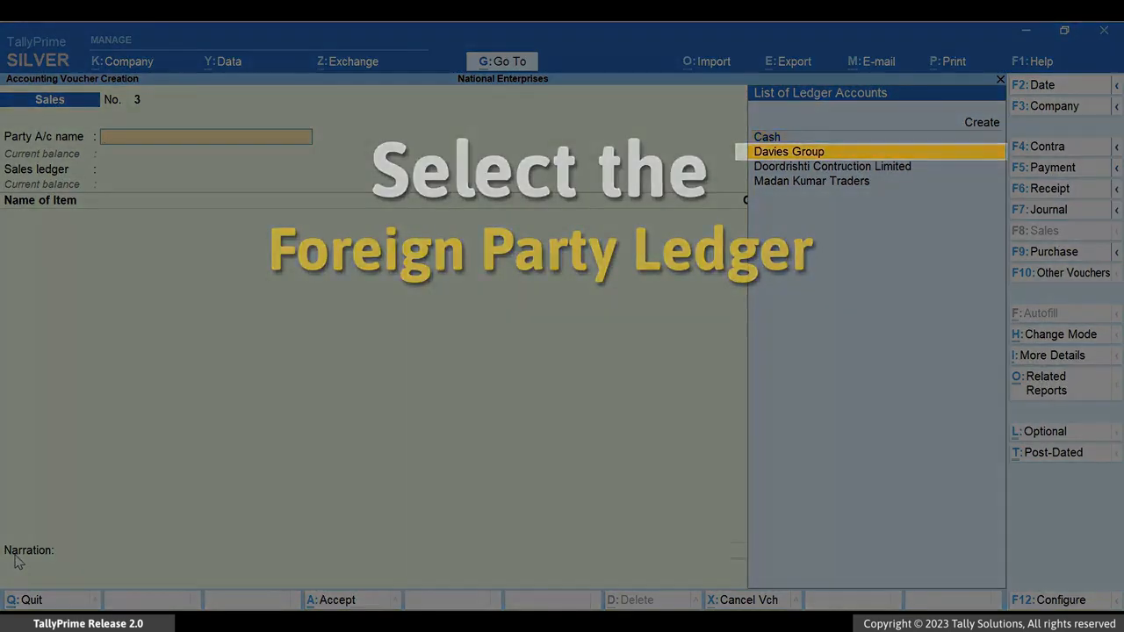
key(Return)
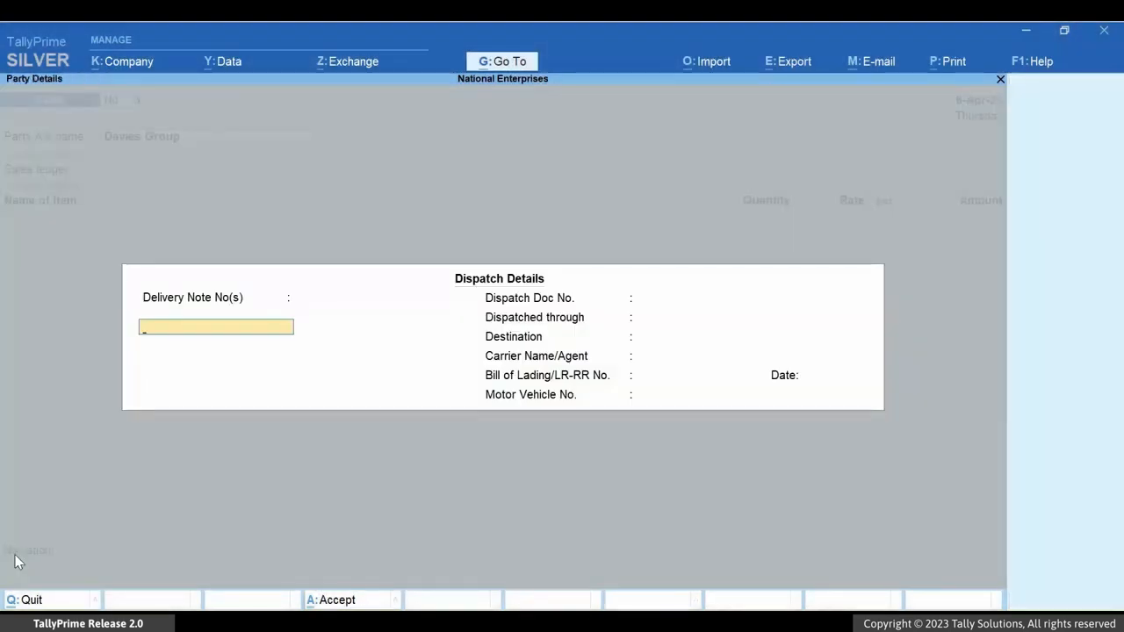
key(ctrl+a)
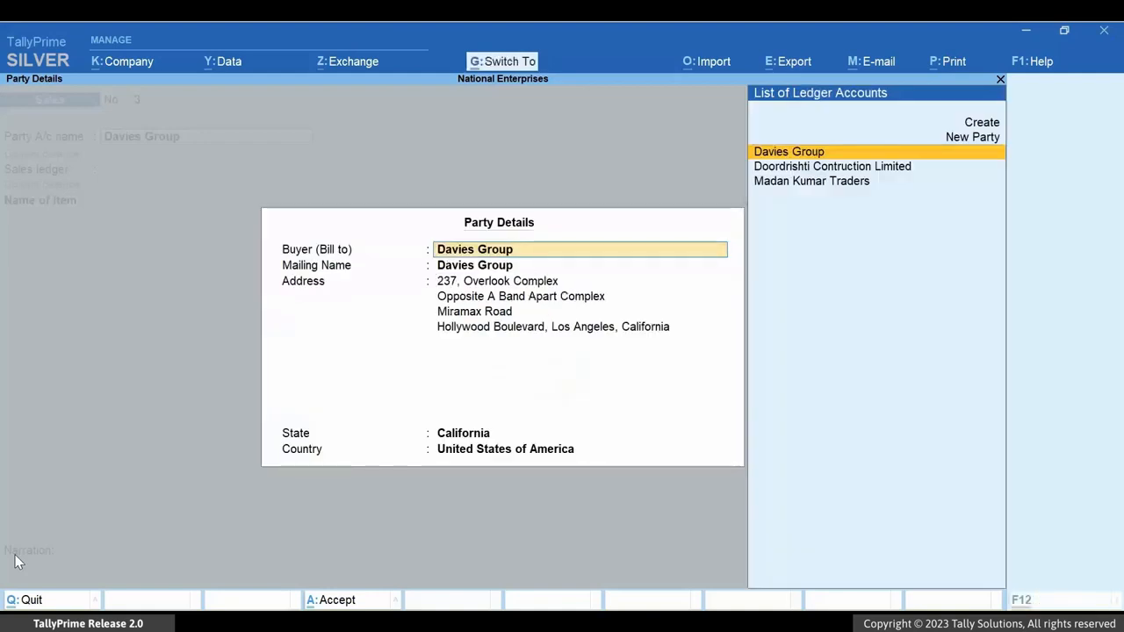
key(ctrl+a)
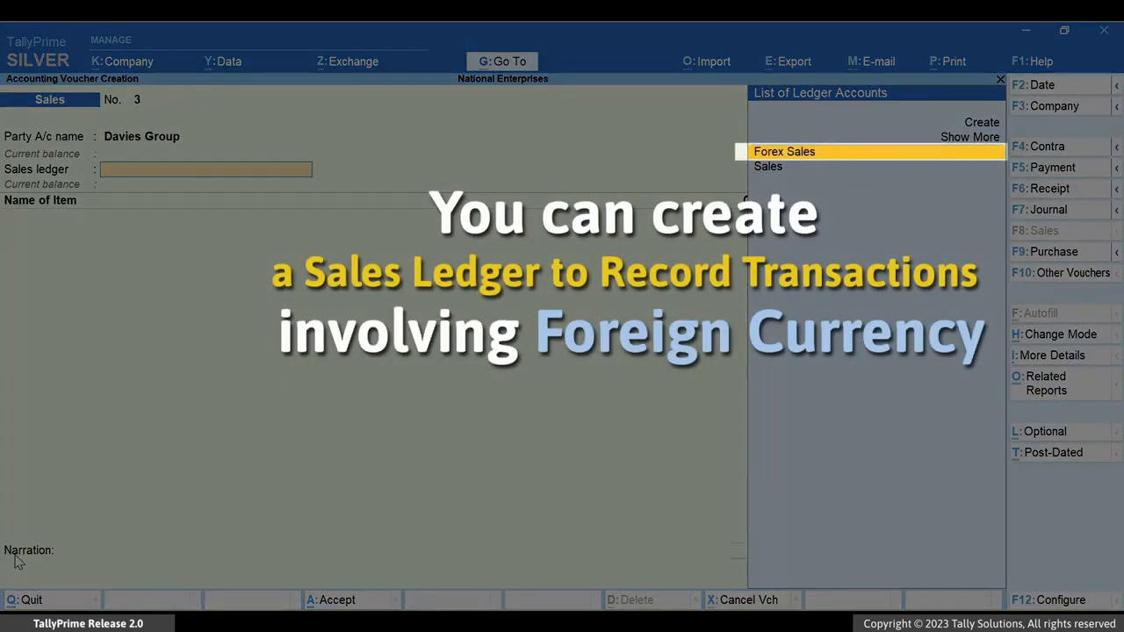
key(Return)
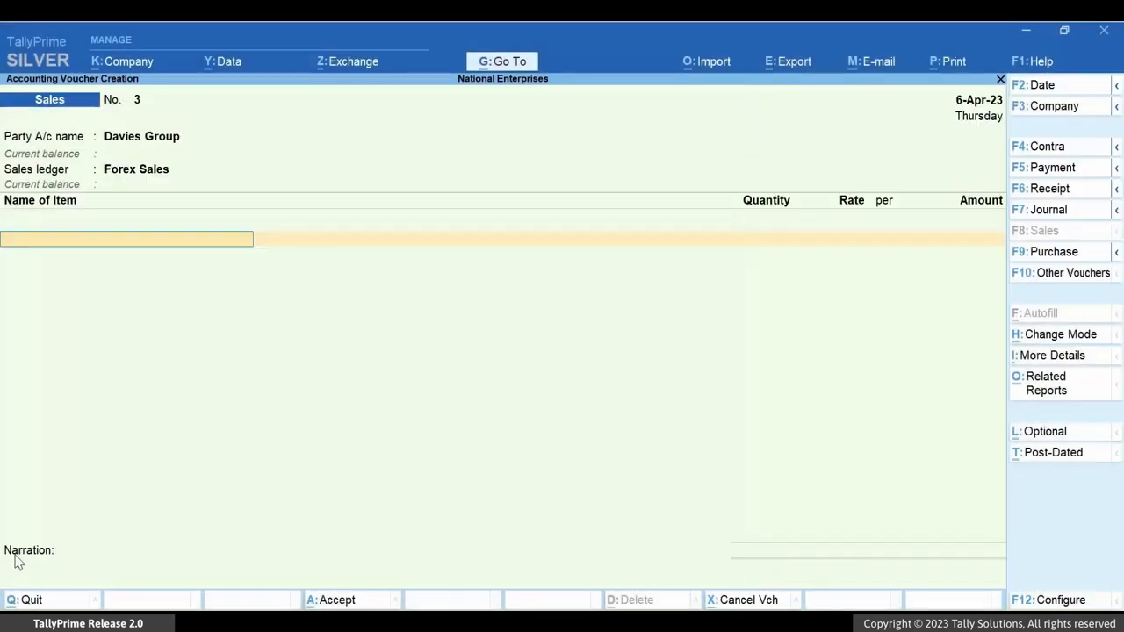
- Add the Butterfly Valve item with 100 nos at $115, accepting the exchange rate of ₹ 81/$
text(Bu)
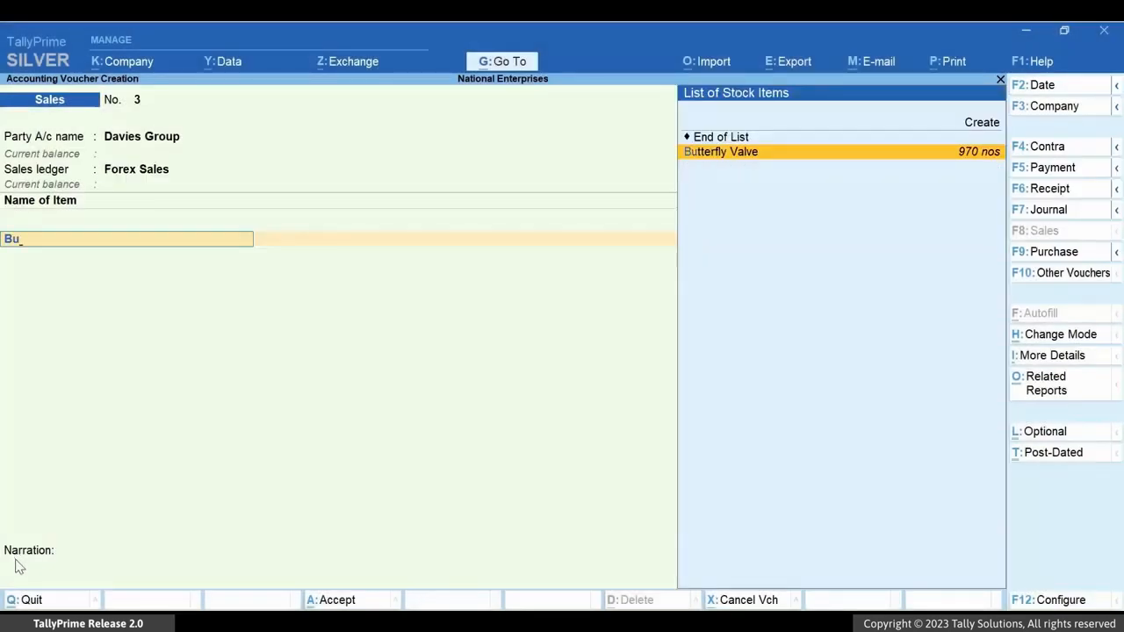
key(Return)
text(100)
key(Return)
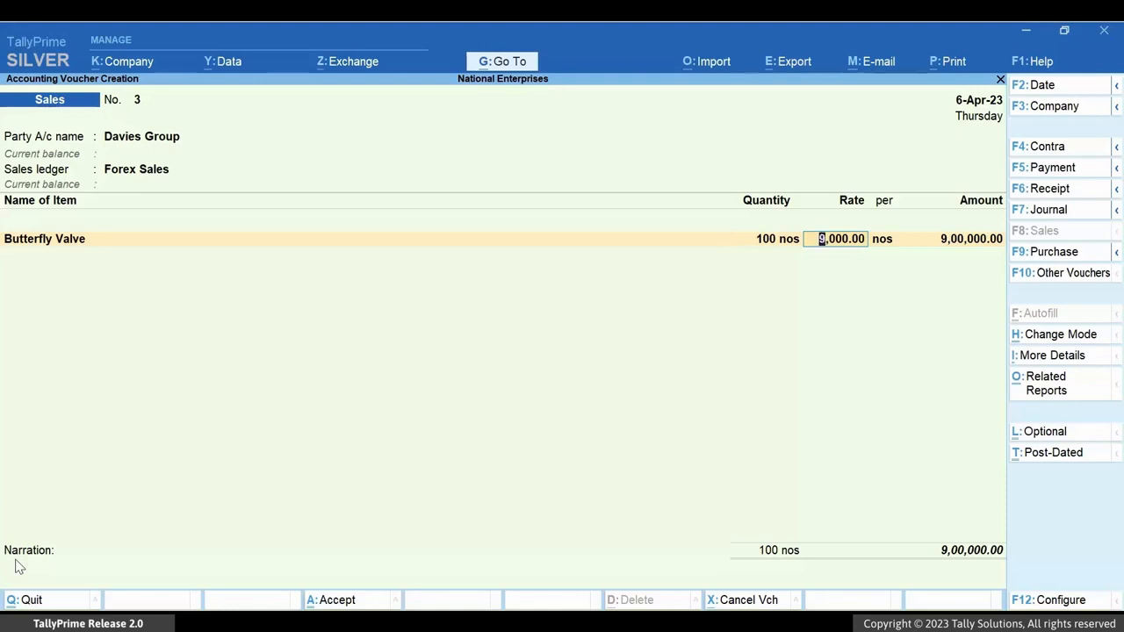
text($115)
key(Return)
key(Return)
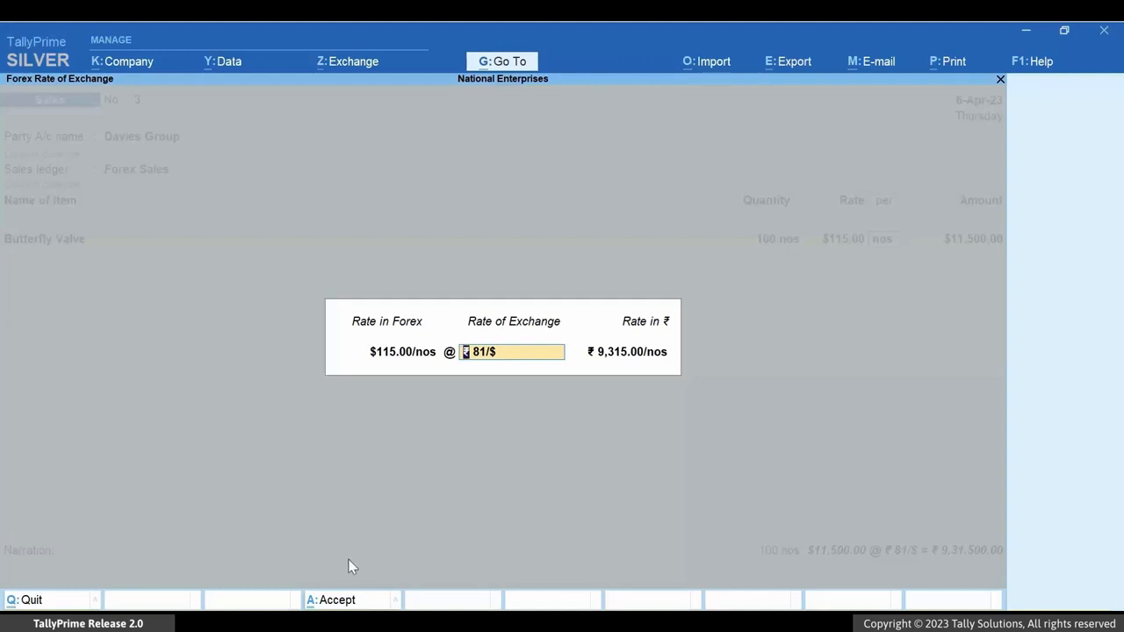
key(Return)
- Add the C-Clamp item with a quantity of 100 nos at a rate of $3
key(Return)
text(C-c)
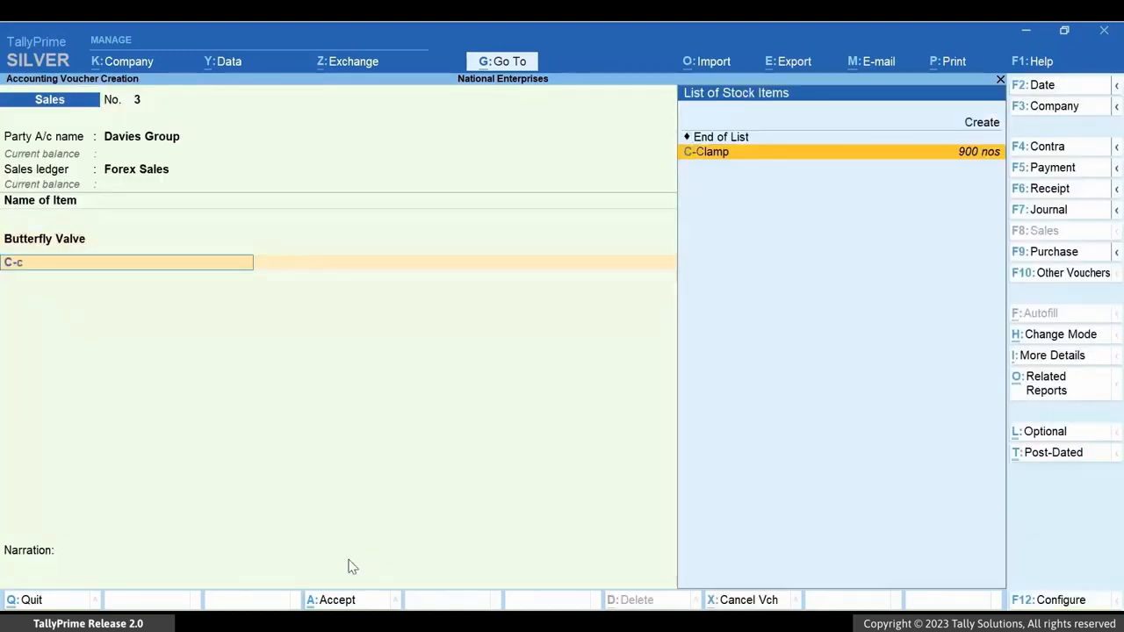
key(Return)
text(100)
key(Return)
text(3)
- Add the Flanges item with a quantity of 100 kgs at a rate of $3
key(Return)
key(Return)
key(Return)
key(Return)
text(Flanges)
key(Return)
text(100)
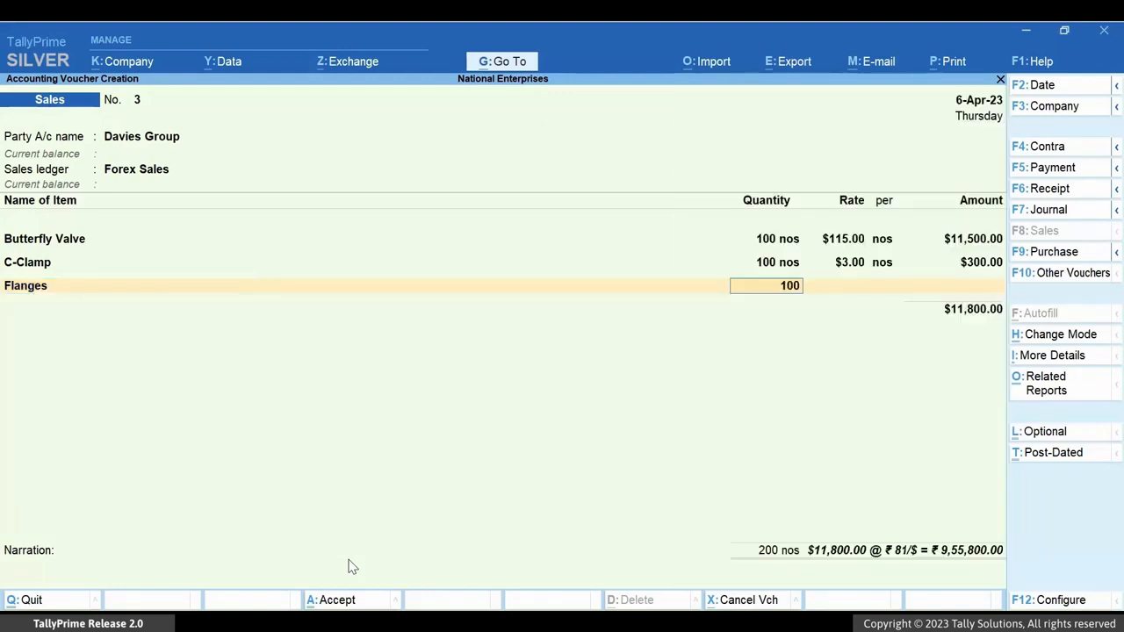
key(Return)
text(3)
- Add the Globe Valve item with 100 nos at $24, accepting the exchange rate of ₹ 81/$
key(Return)
key(Return)
key(Return)
text(Globe Valve)
key(Return)
text(100)
key(Return)
text($24)
key(Return)
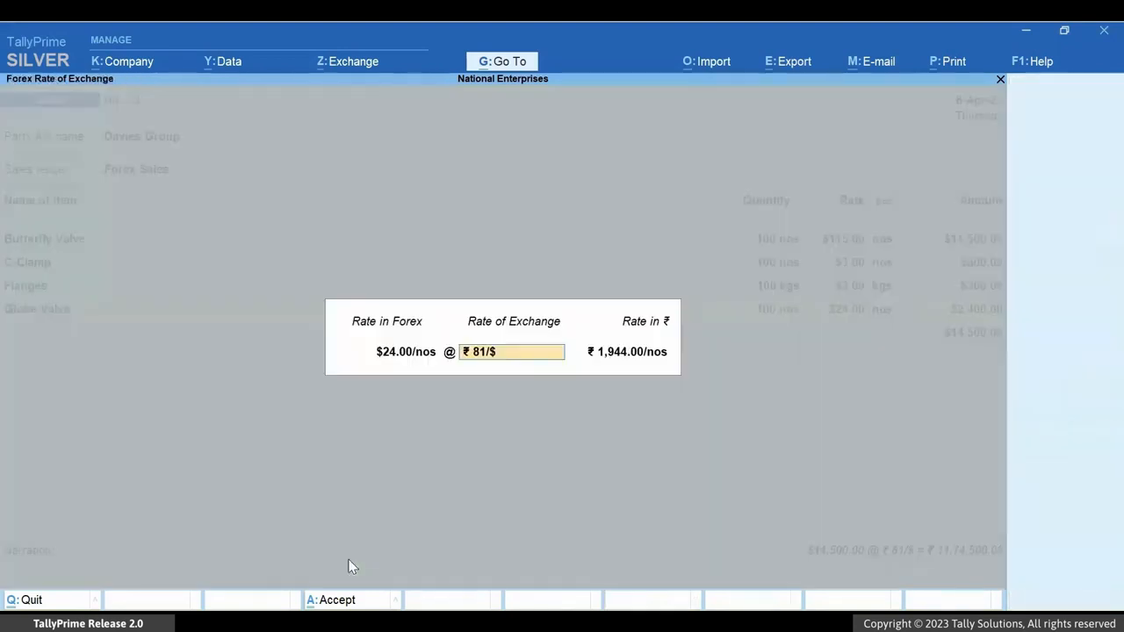
key(Return)
key(Return)
key(Return)
key(Return)
key(Return)
key(Return)
- End the item list, enter the narration "To be delivered by the end of the month.", save the voucher and leave voucher creation
text(To be delivered by the end of the month.)
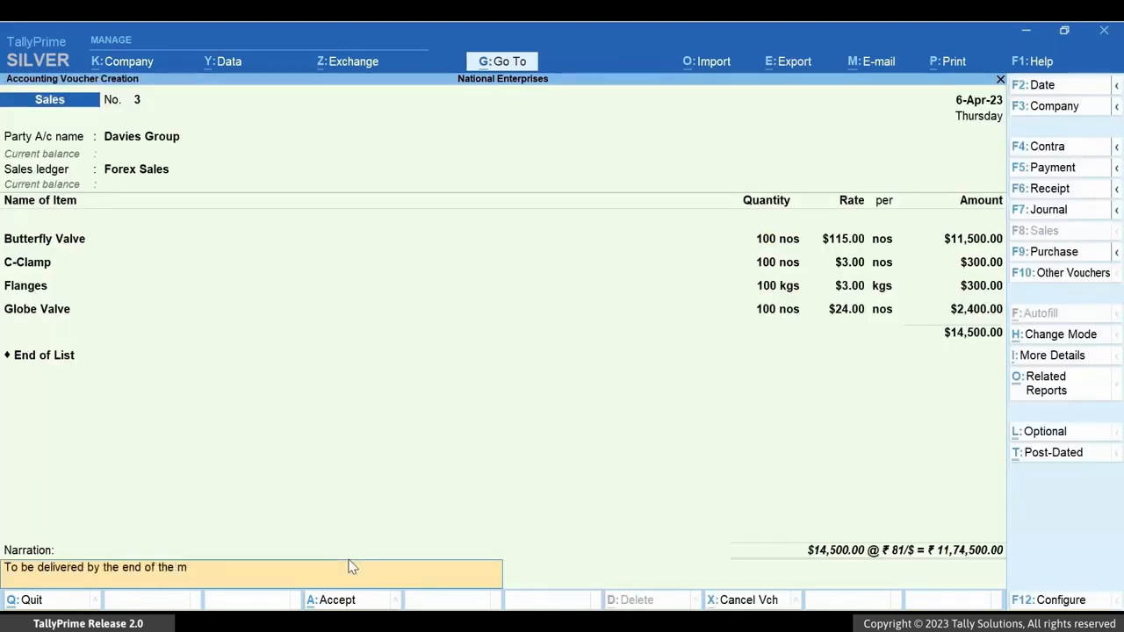
key(ctrl)
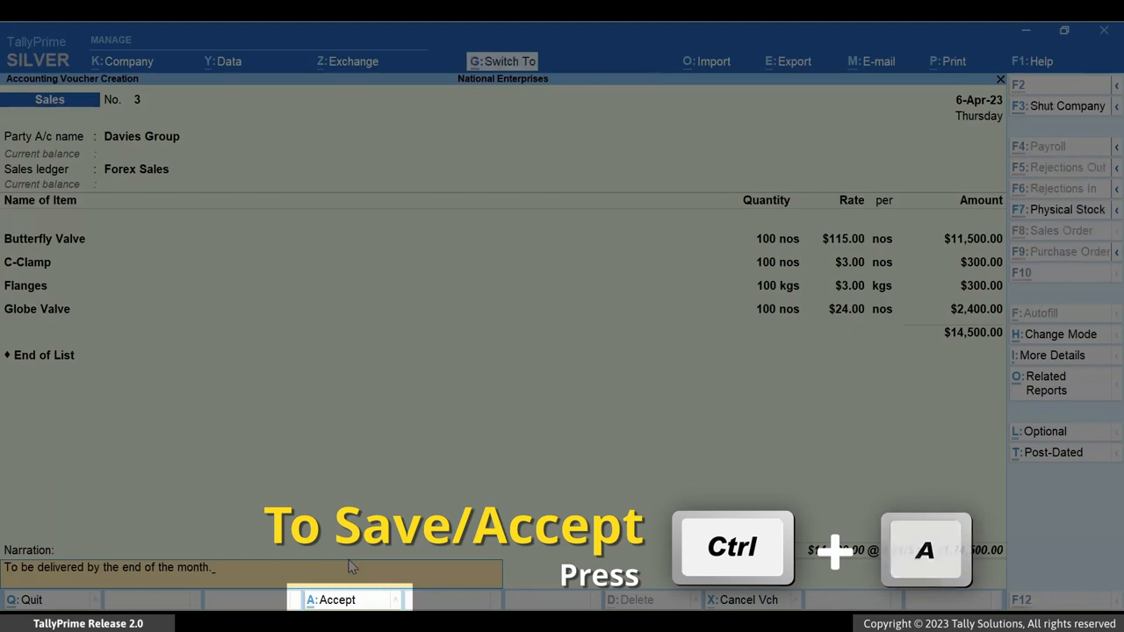
key(ctrl+a)
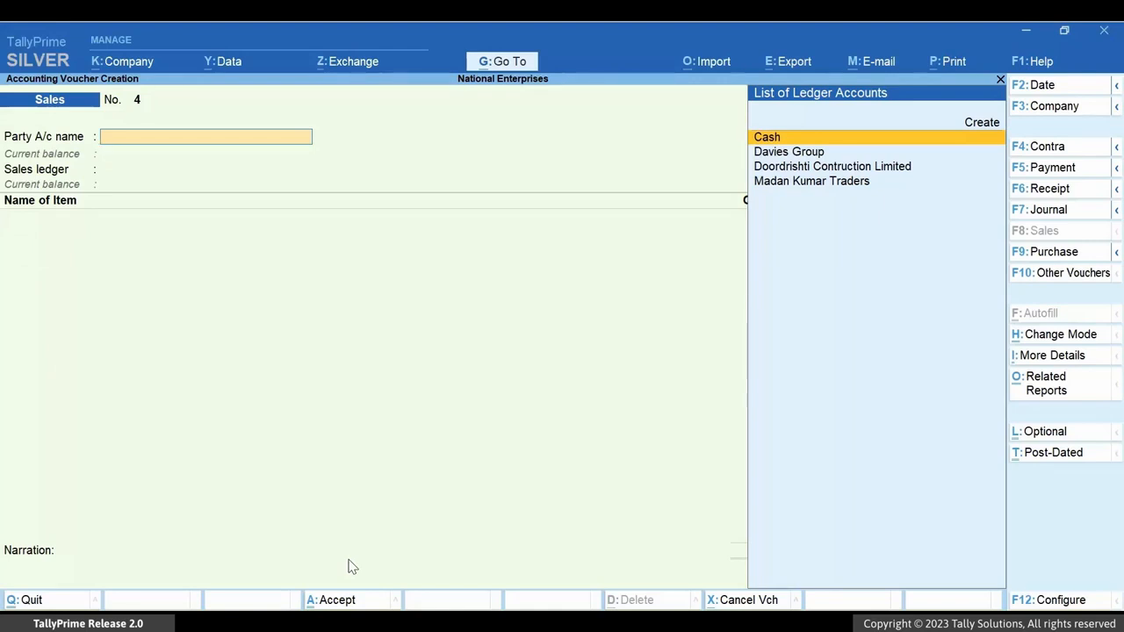
key(Escape)
key(y)
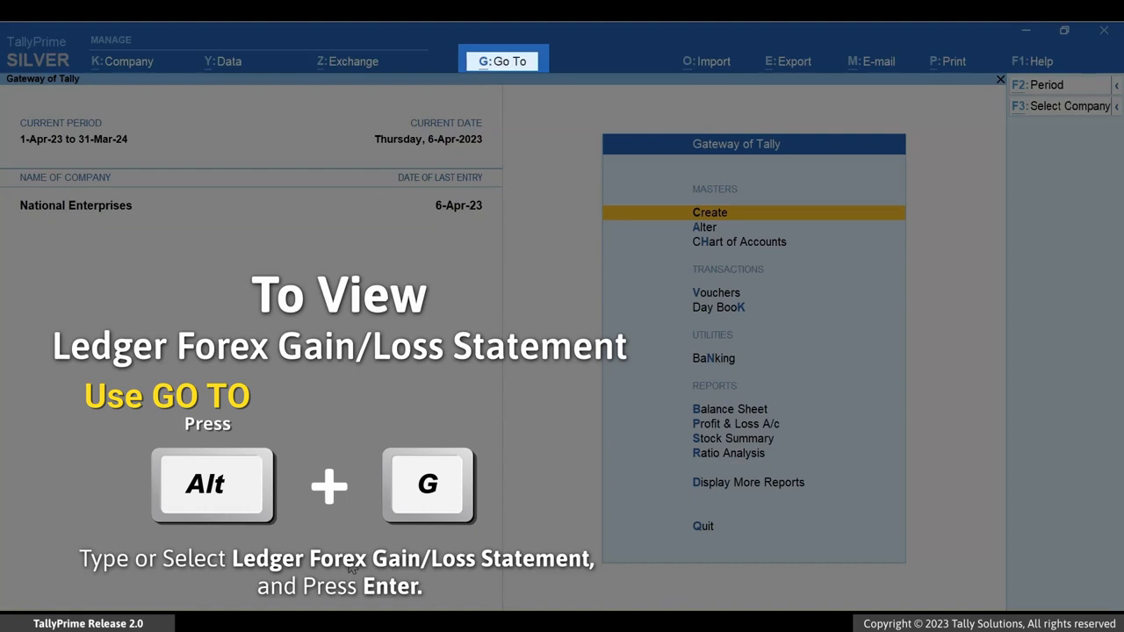
- Open the Ledger Forex Gain/Loss Statement for Davies Group and examine the detailed breakdown of its sales entry
key(alt+g)
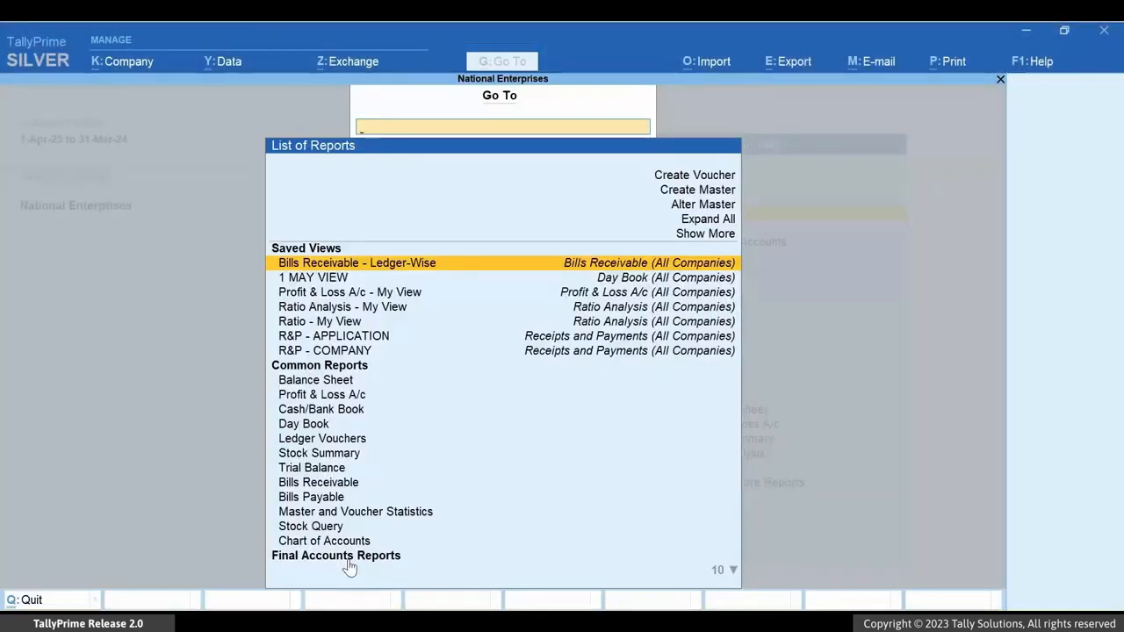
text(Fore)
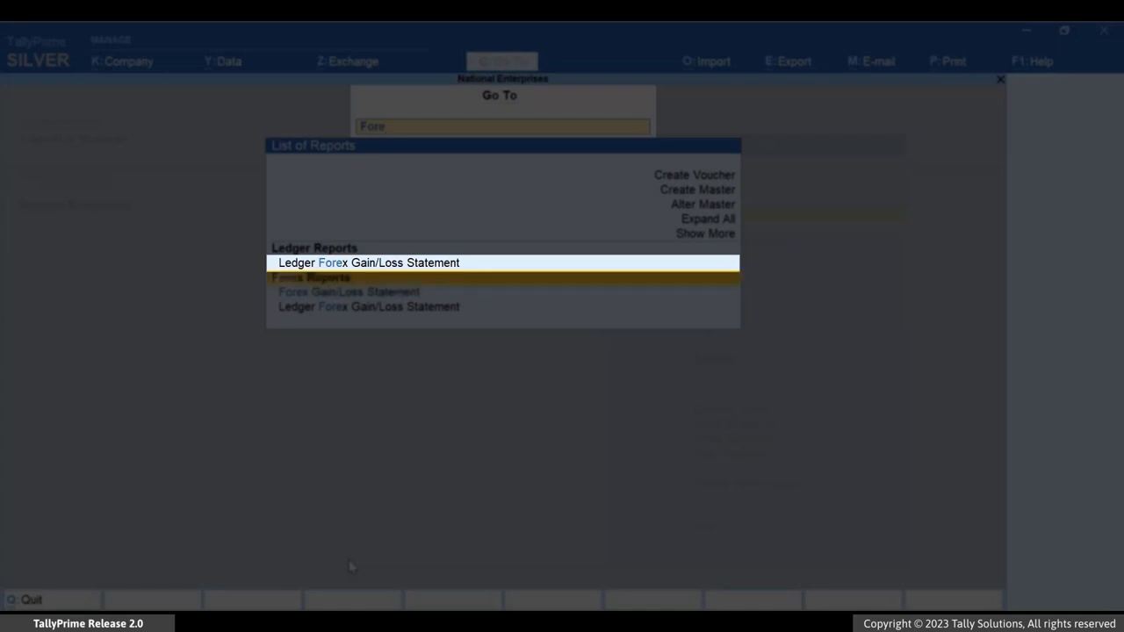
key(Return)
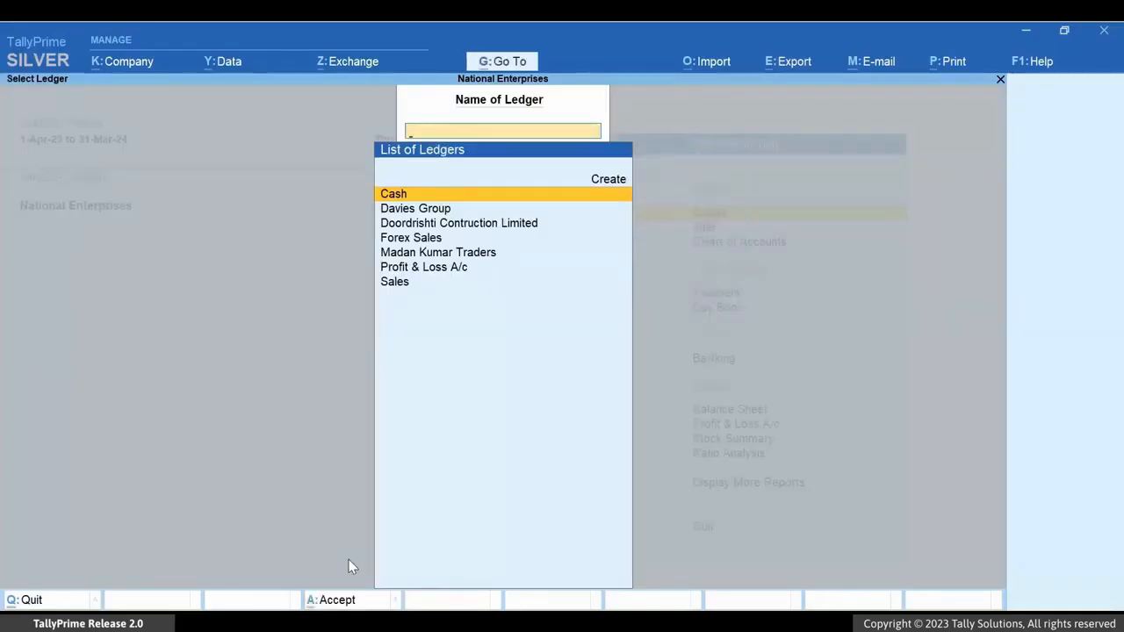
key(Down)
key(Return)
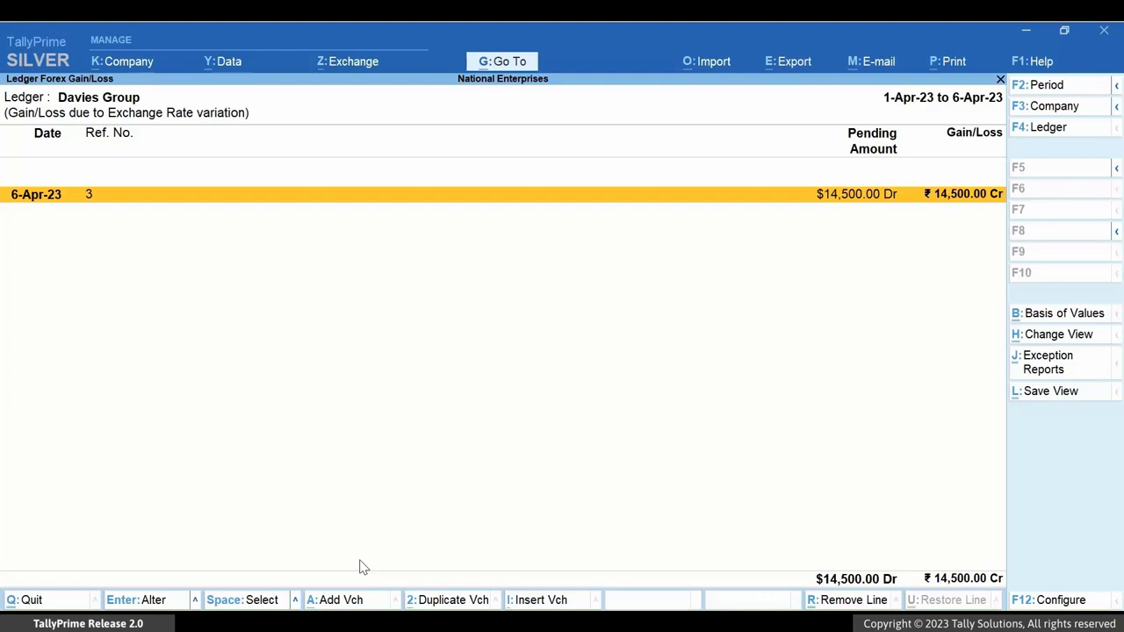
key(alt+F5)
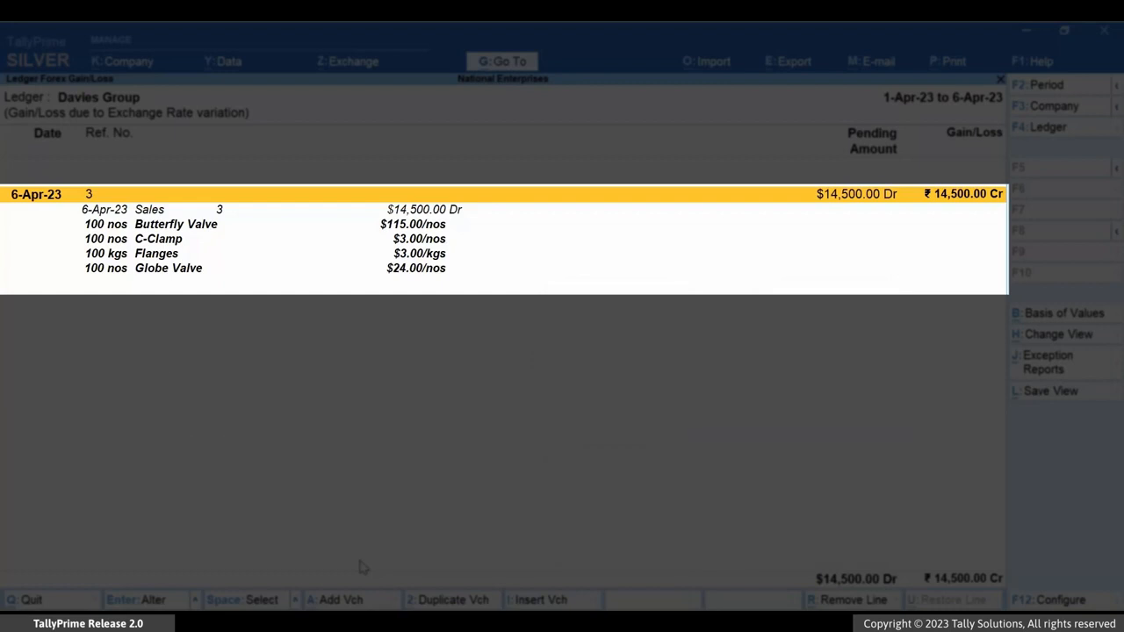
key(alt+F5)
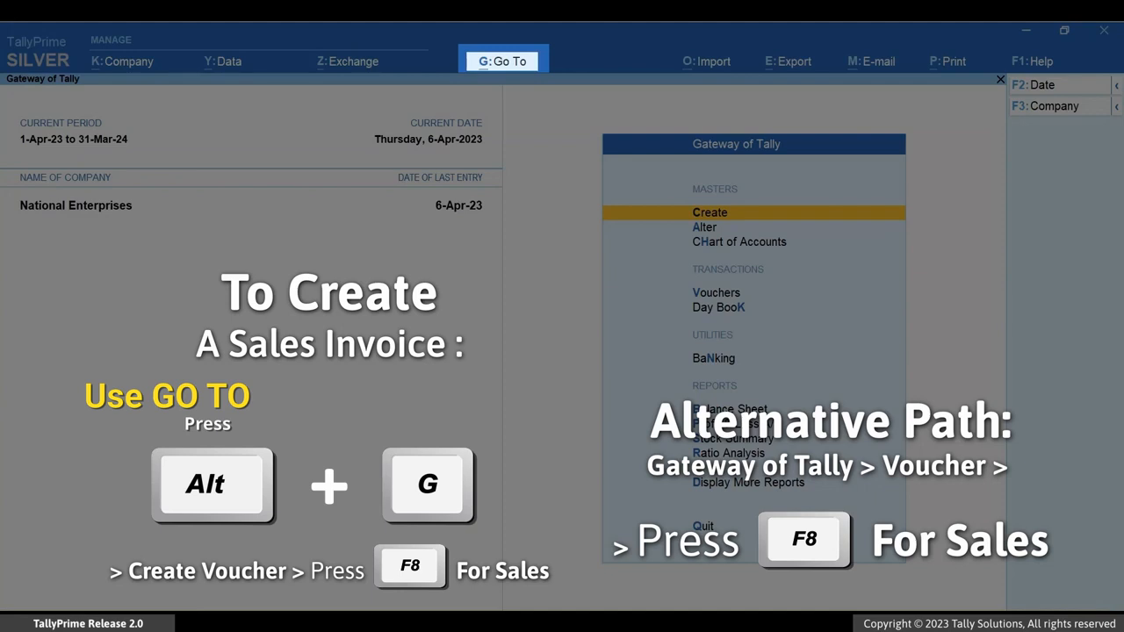
- Open another new Sales voucher from the Gateway of Tally
key(alt+g)
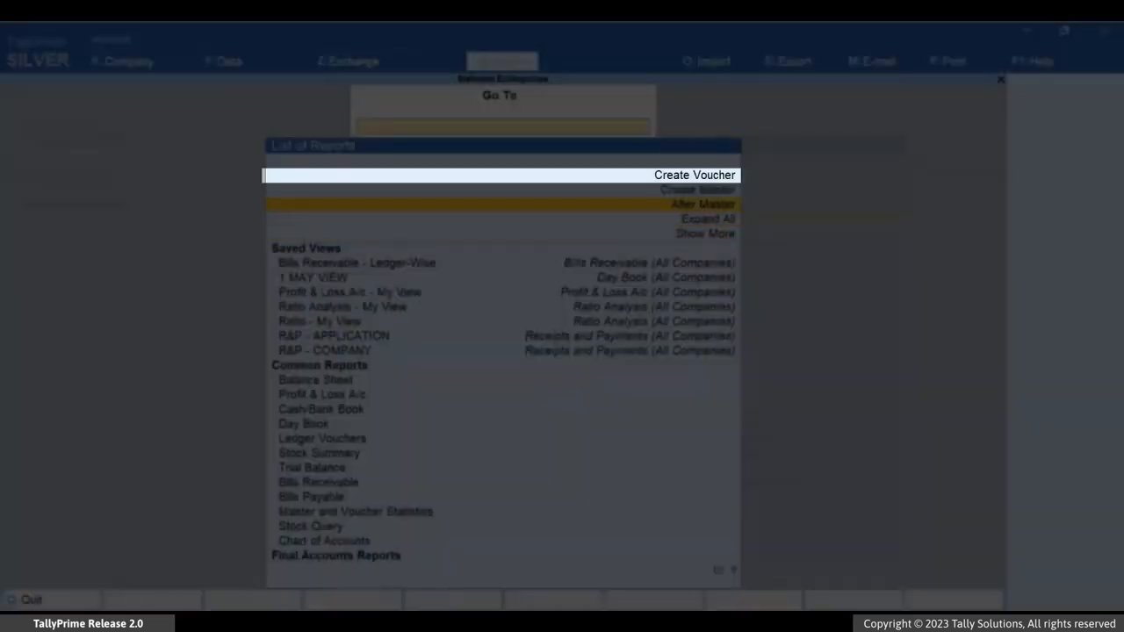
key(Up)
key(Up)
key(Return)
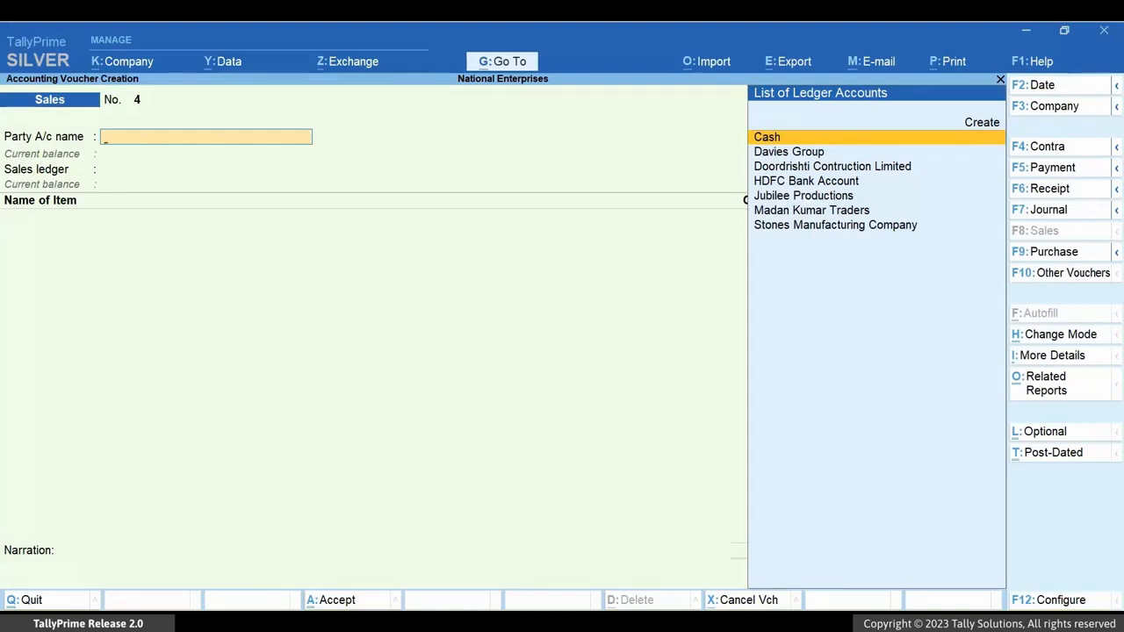
- Set the date of the new sales voucher to 8-4-23
key(F2)
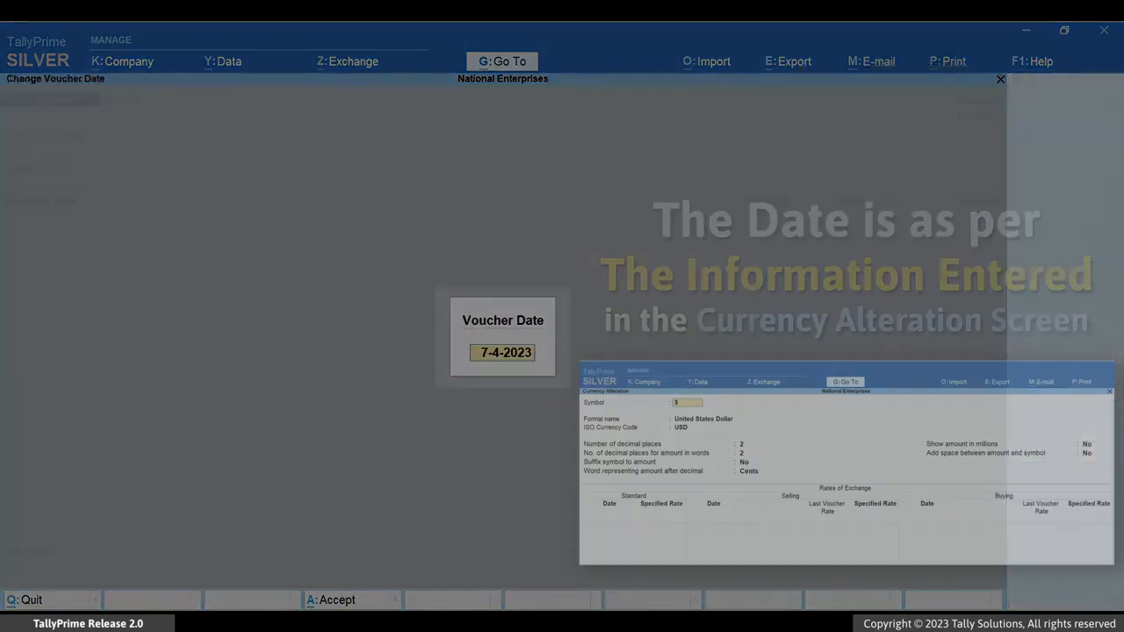
text(8)
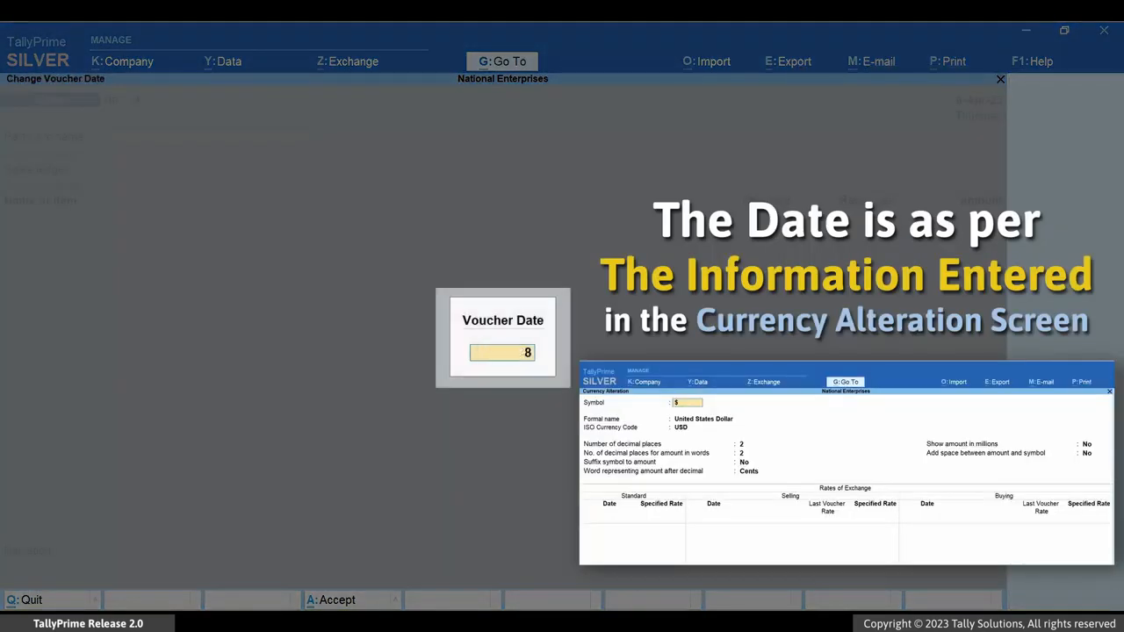
text(-4-23)
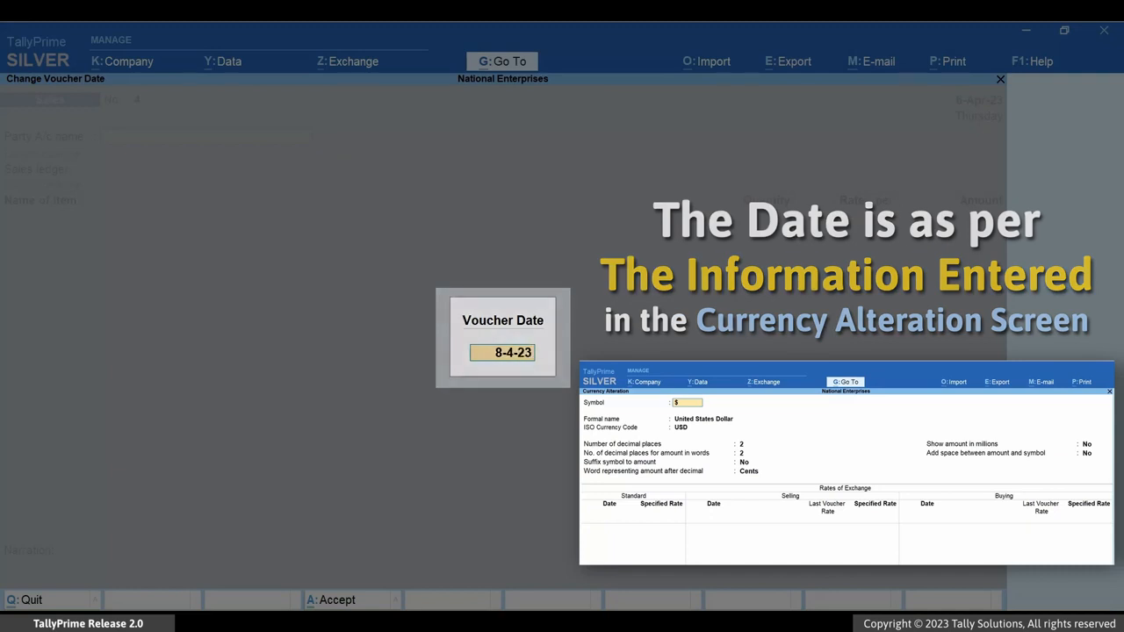
key(Return)
- Choose Davies Group as the party with its default dispatch and party details, and Forex Sales as the sales ledger
key(Down)
key(Return)
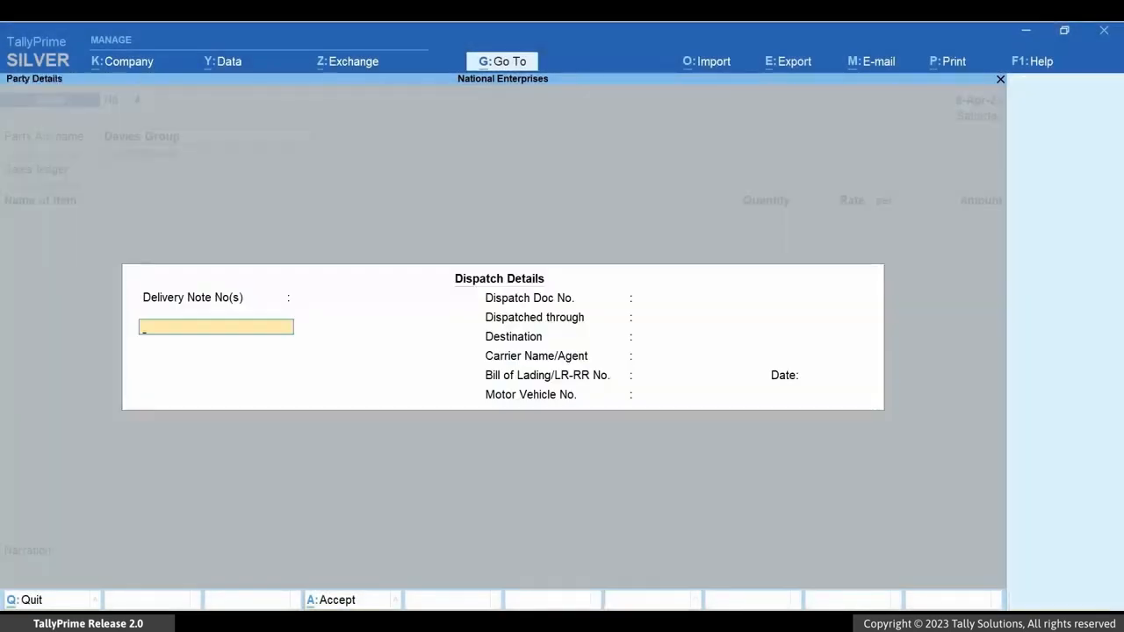
key(ctrl+a)
key(ctrl+a)
key(Return)
- Add the Butterfly Valve item with 150 nos at $115.00 and set the rate of exchange to ₹ 82/$
text(Bu)
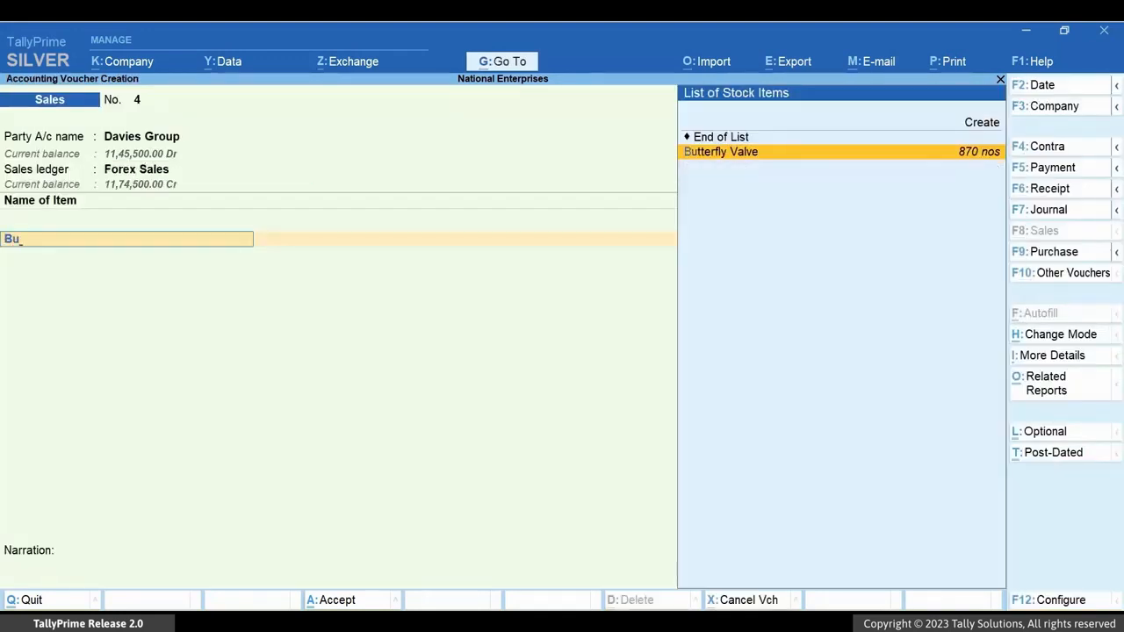
key(Return)
text(150)
key(Return)
key(Return)
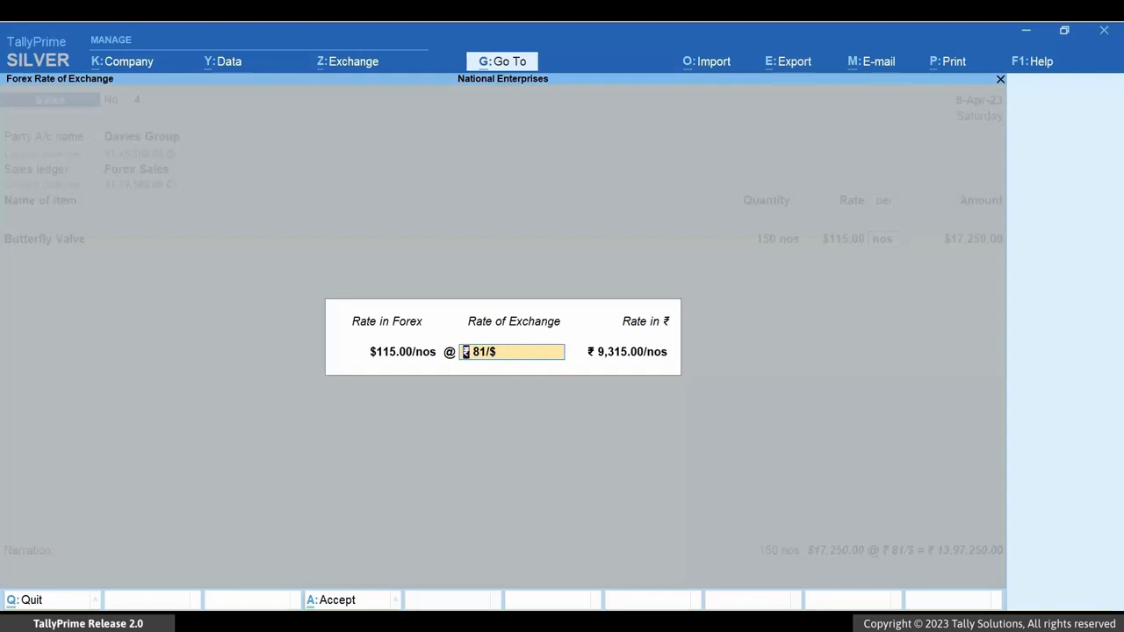
text(82/$)
key(Return)
key(Return)
- Add the C-Clamp item with 125 nos at $3.00 to the sales voucher
text(C-Clamp)
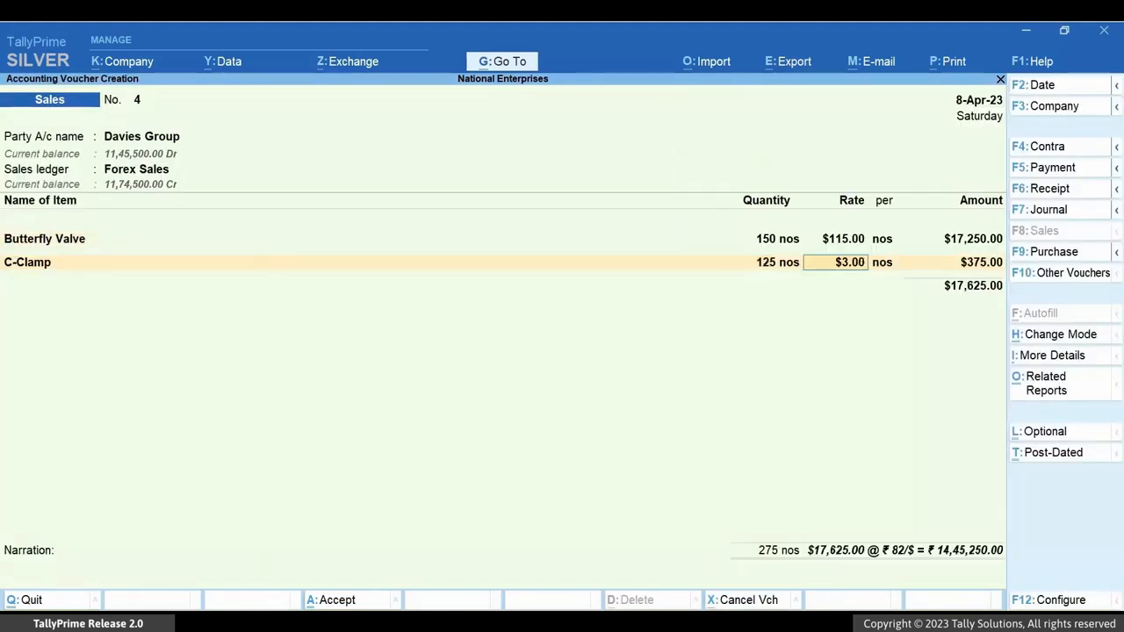
key(Return)
key(Return)
- Add Flanges with 120 kgs at $3.00 and Globe Valve with 110 nos at $24.00, keeping the exchange rate of ₹ 82/$
text(Fla)
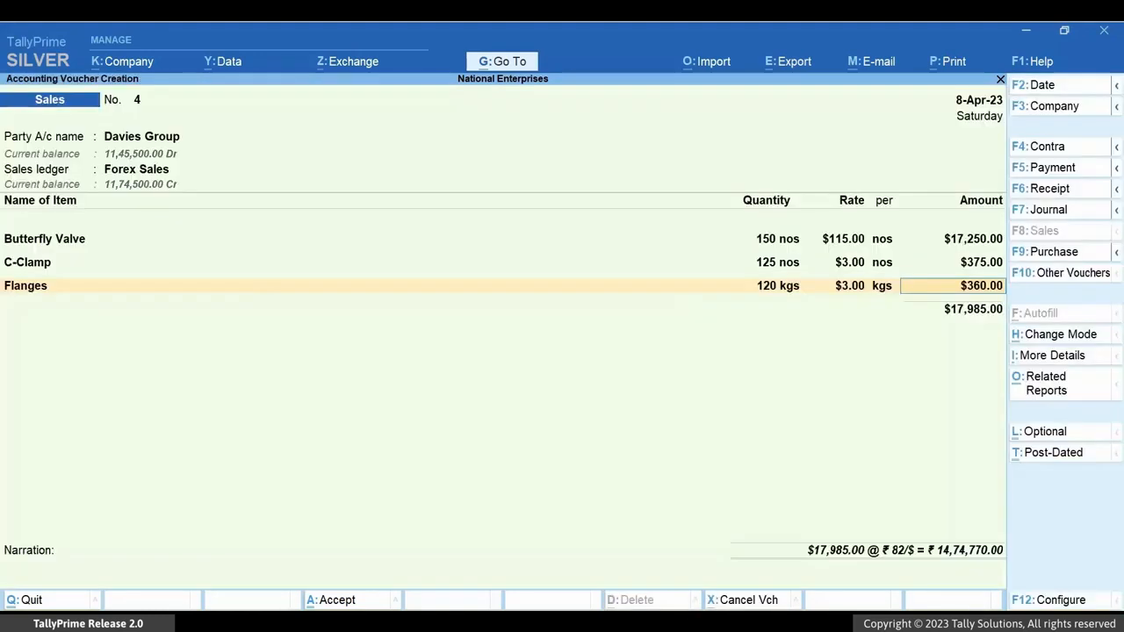
key(Return)
text(Globe Valve)
key(Return)
text(110)
key(Return)
text($24.00)
key(Return)
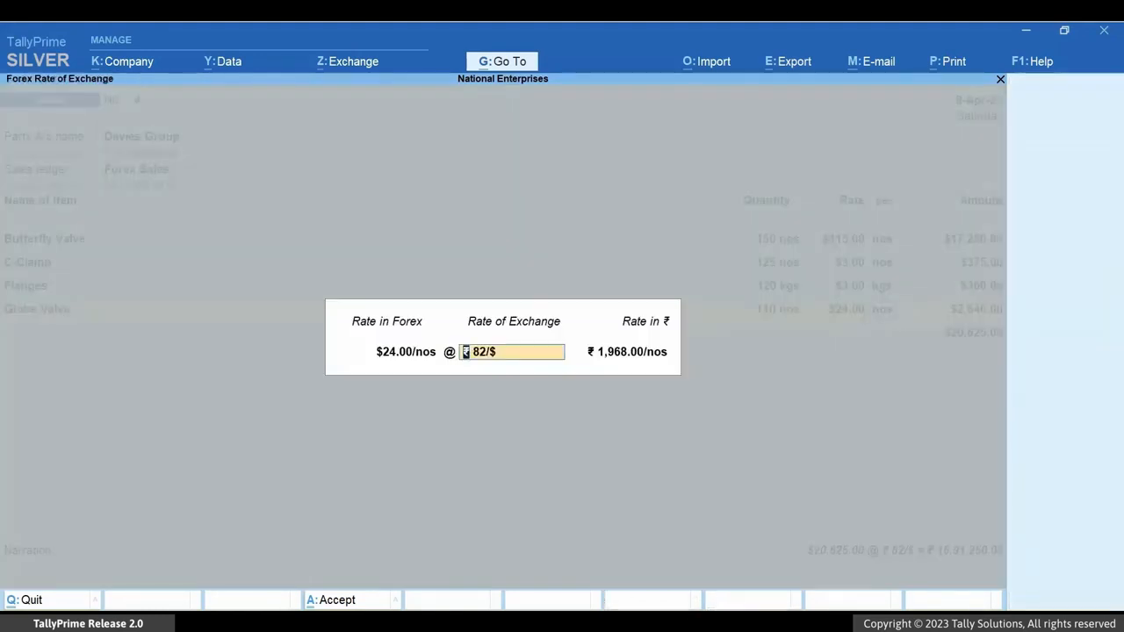
key(Return)
key(Return)
key(Return)
key(Return)
key(Return)
key(Return)
key(Return)
key(Return)
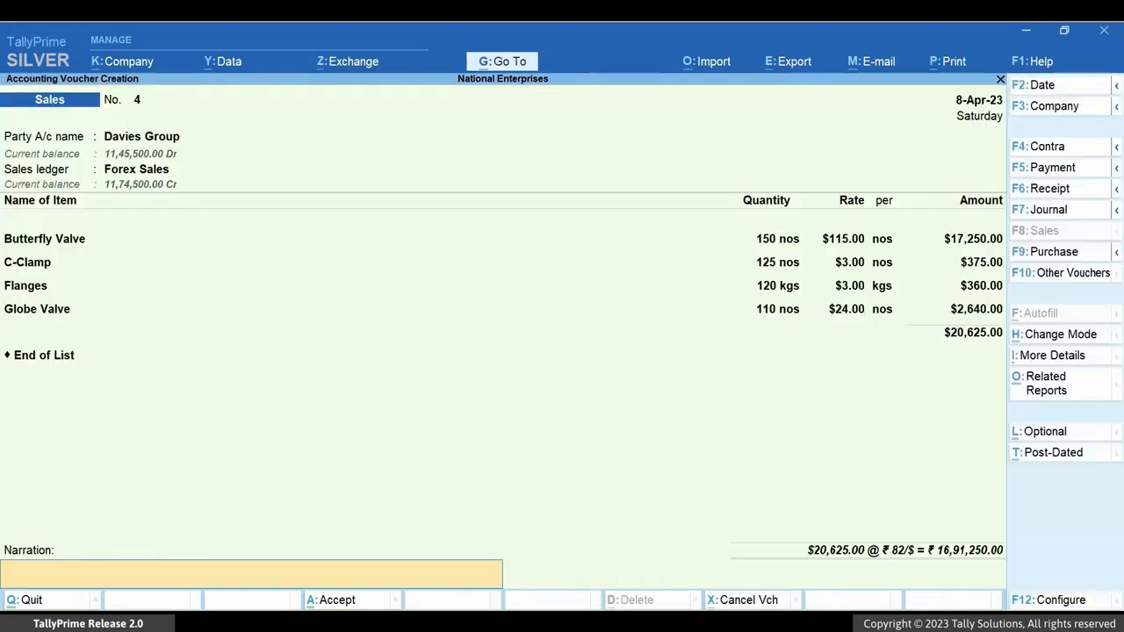
- Enter the narration "To be delivered by the end of April-2023.", save the sales voucher and return to the Gateway of Tally
text(To be delivered by the end of April-2023.)
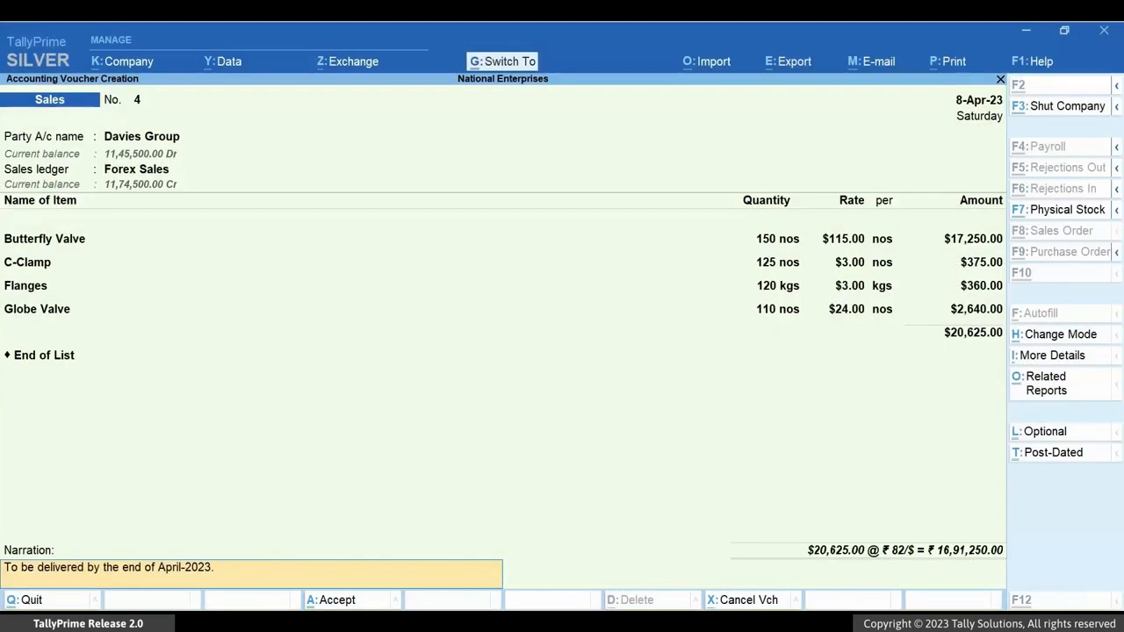
key(ctrl+a)
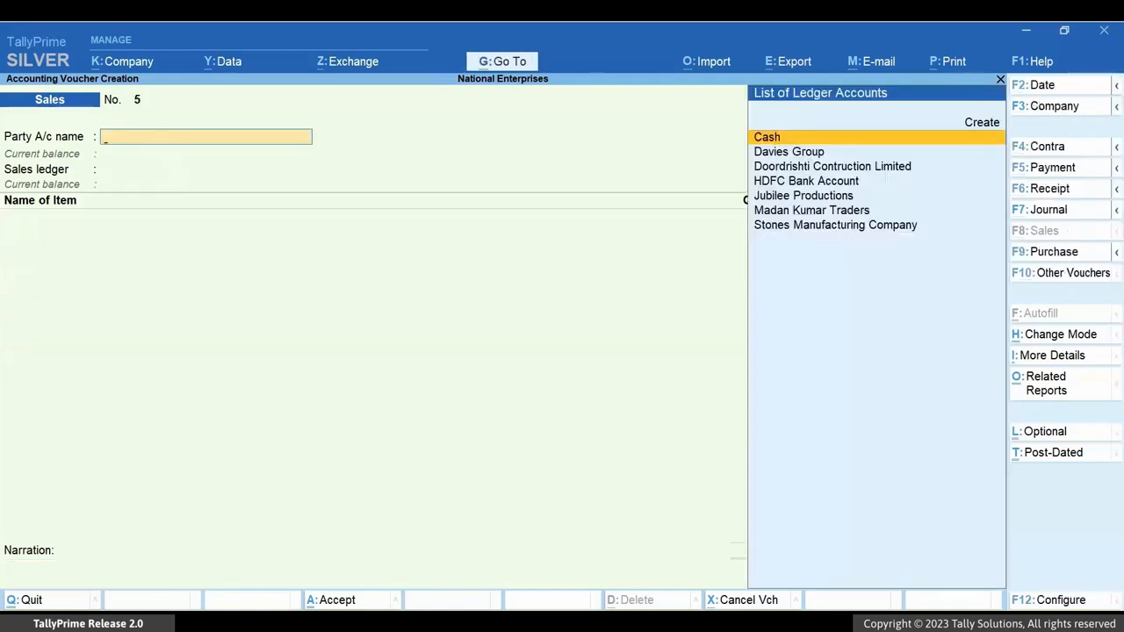
key(Escape)
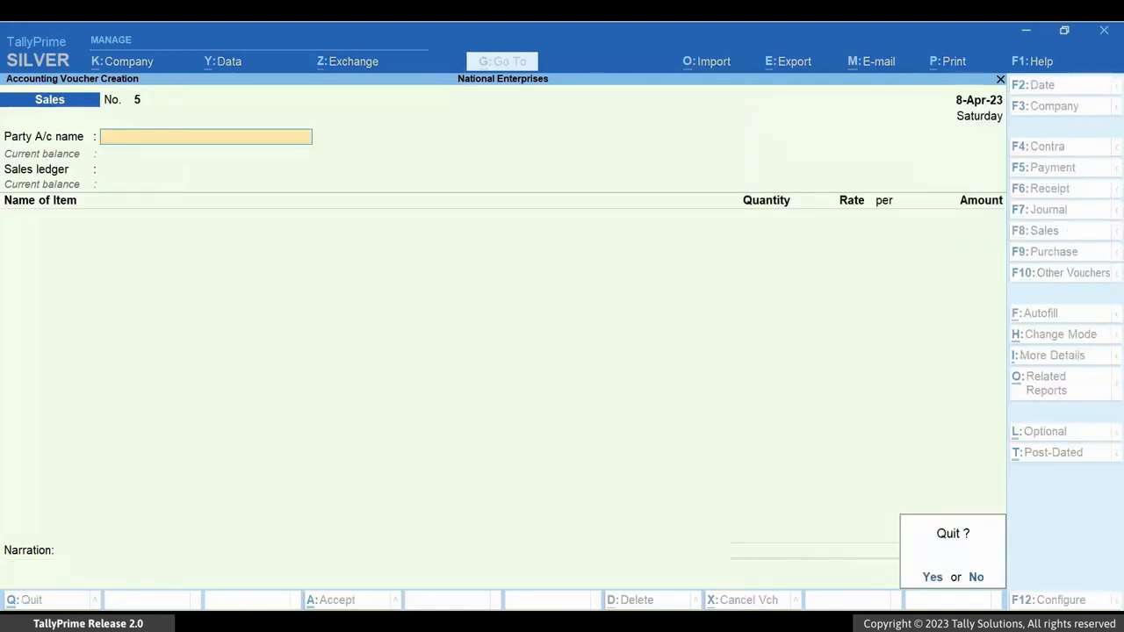
key(Return)
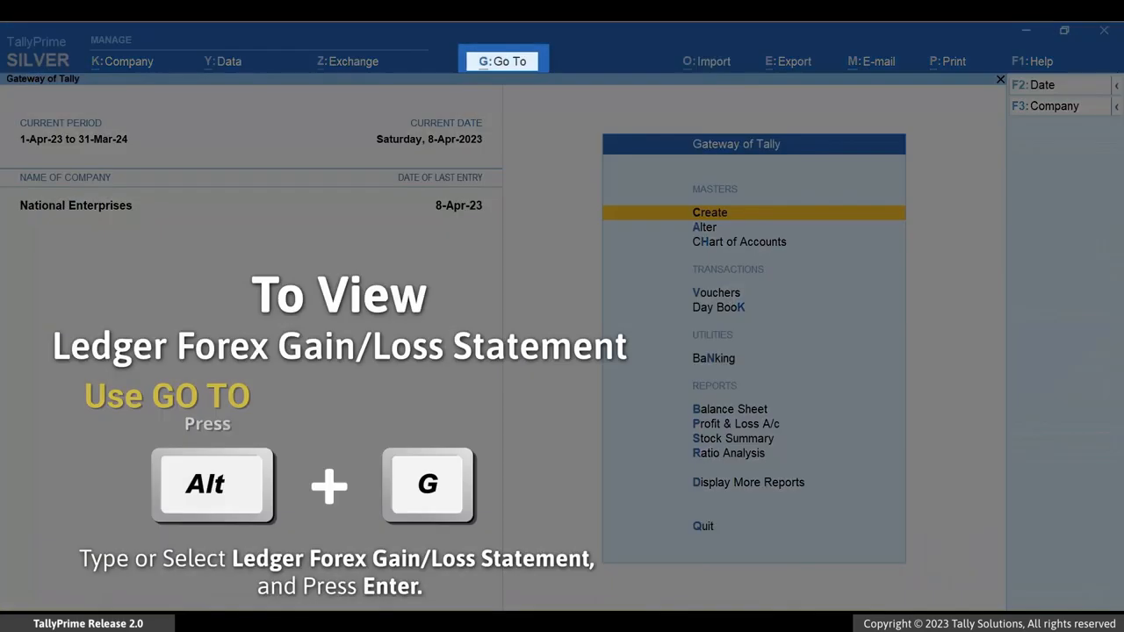
- Open the Ledger Forex Gain/Loss Statement for the Davies Group ledger
key(alt)
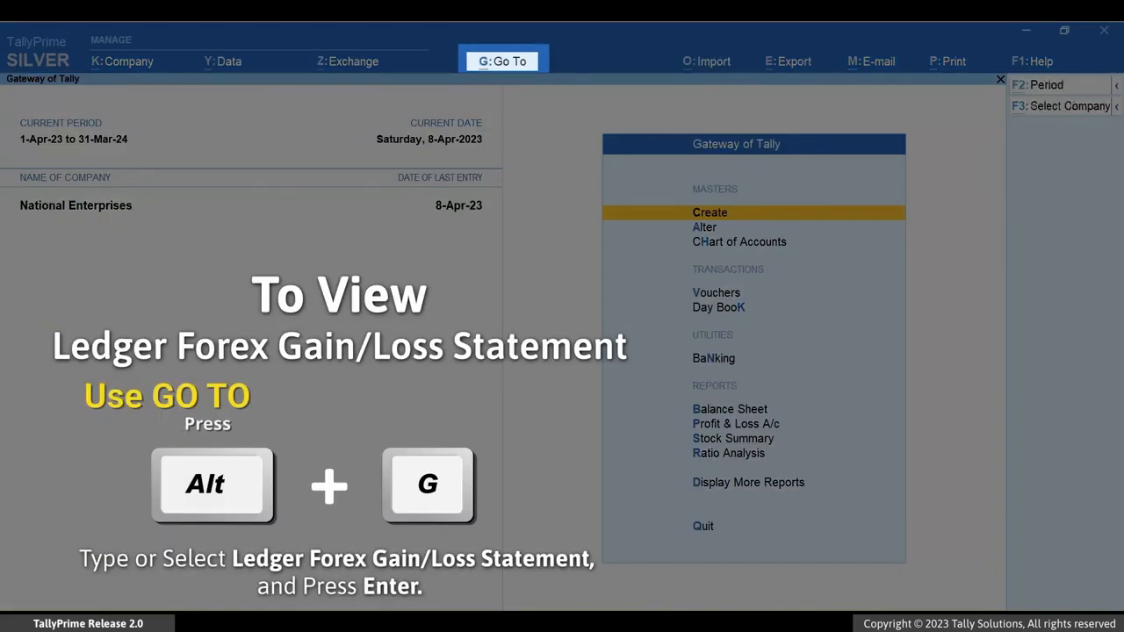
key(alt+g)
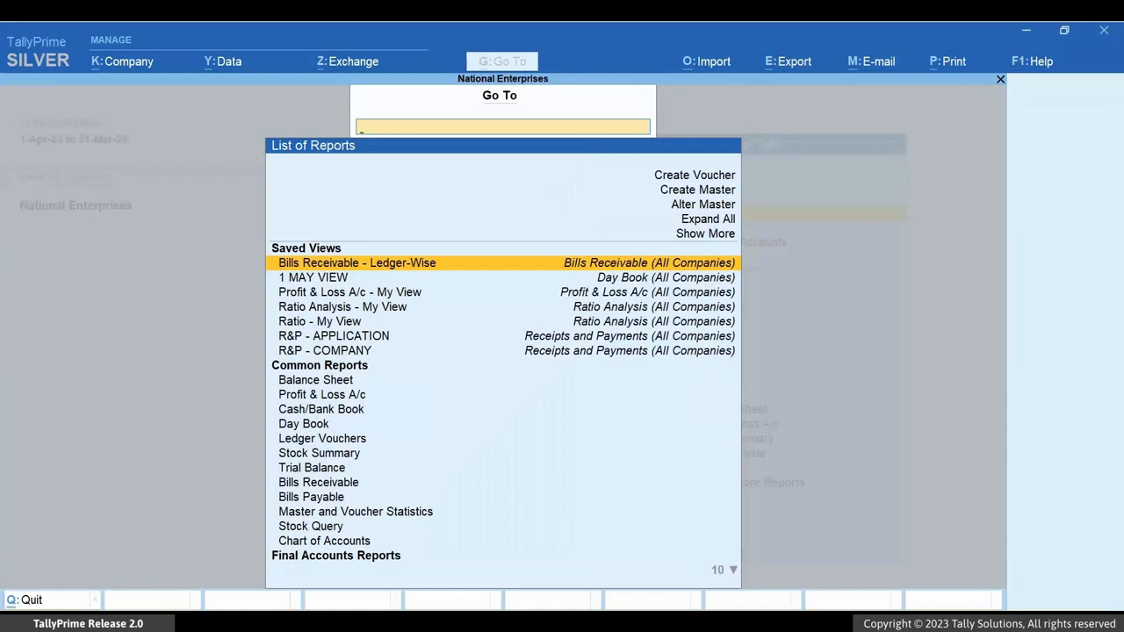
text(Ledger)
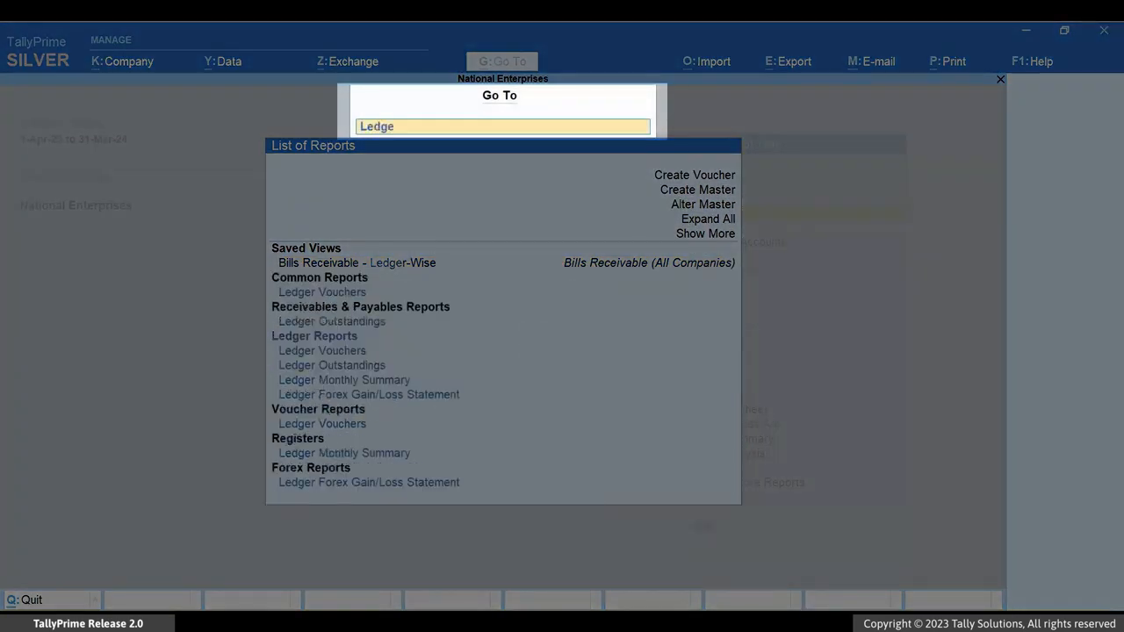
text( for)
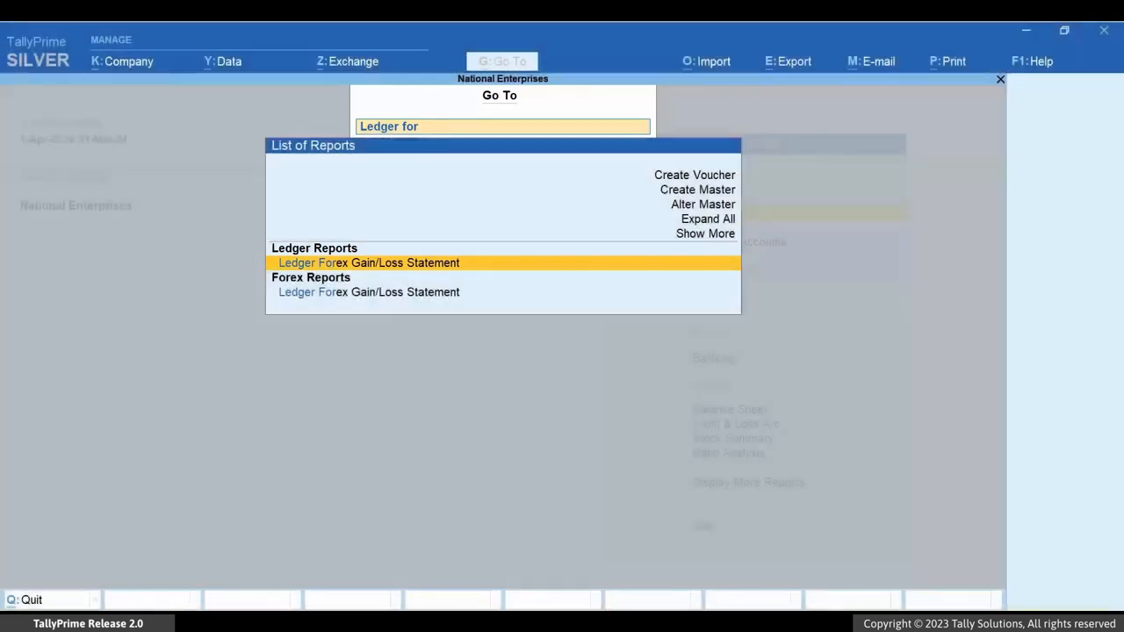
key(Return)
key(Down)
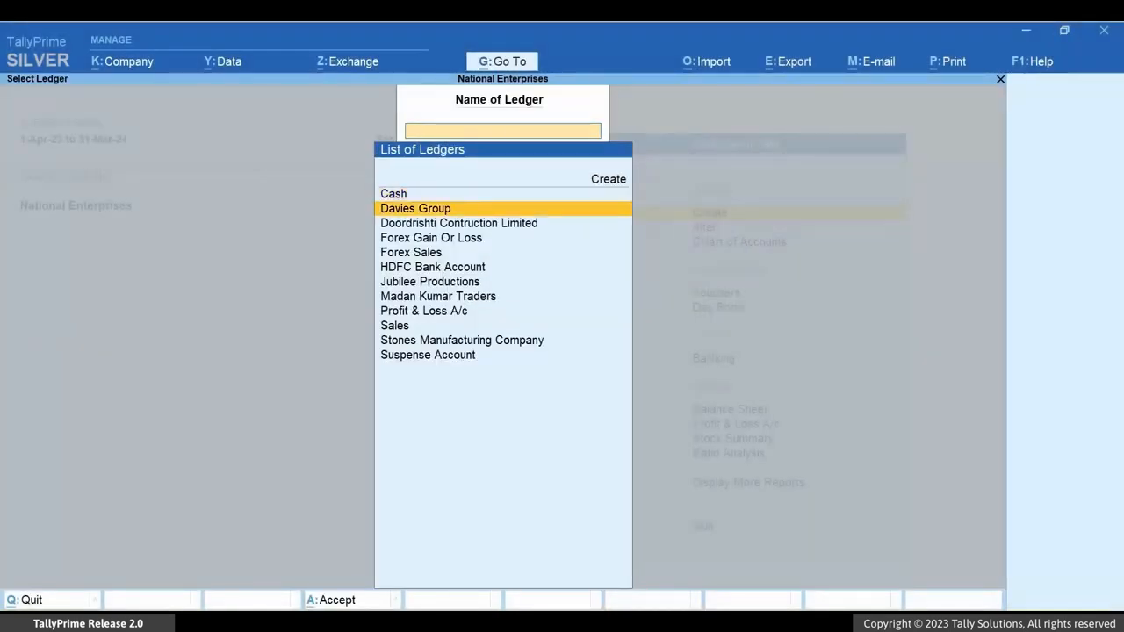
key(Return)
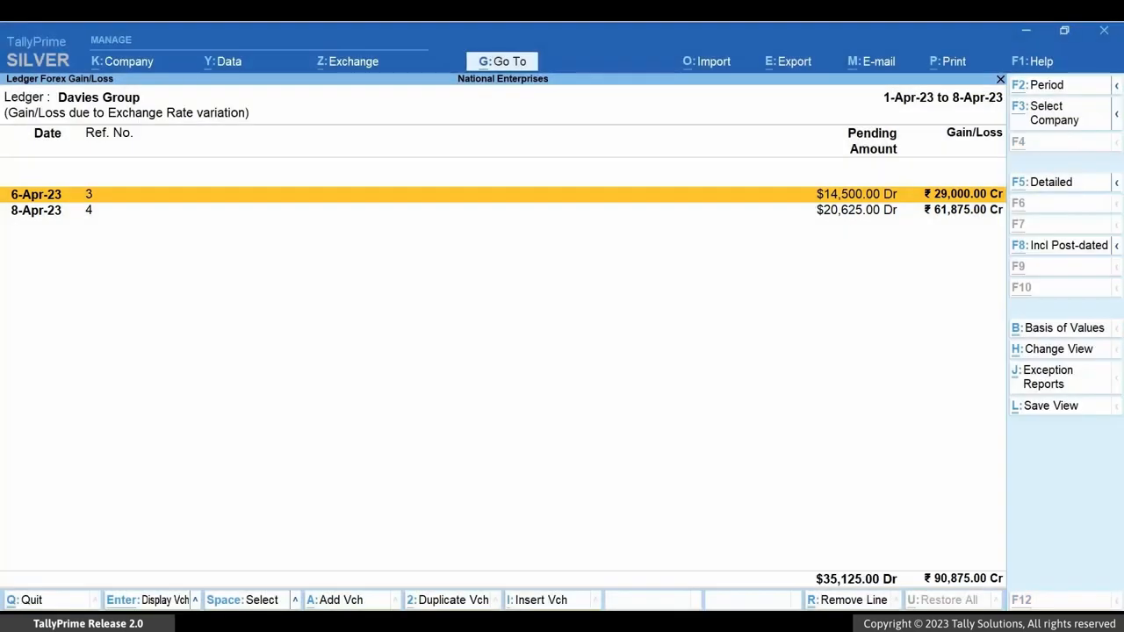
- Show the forex gain/loss statement in detailed format and go through its invoice lines
key(alt+F5)
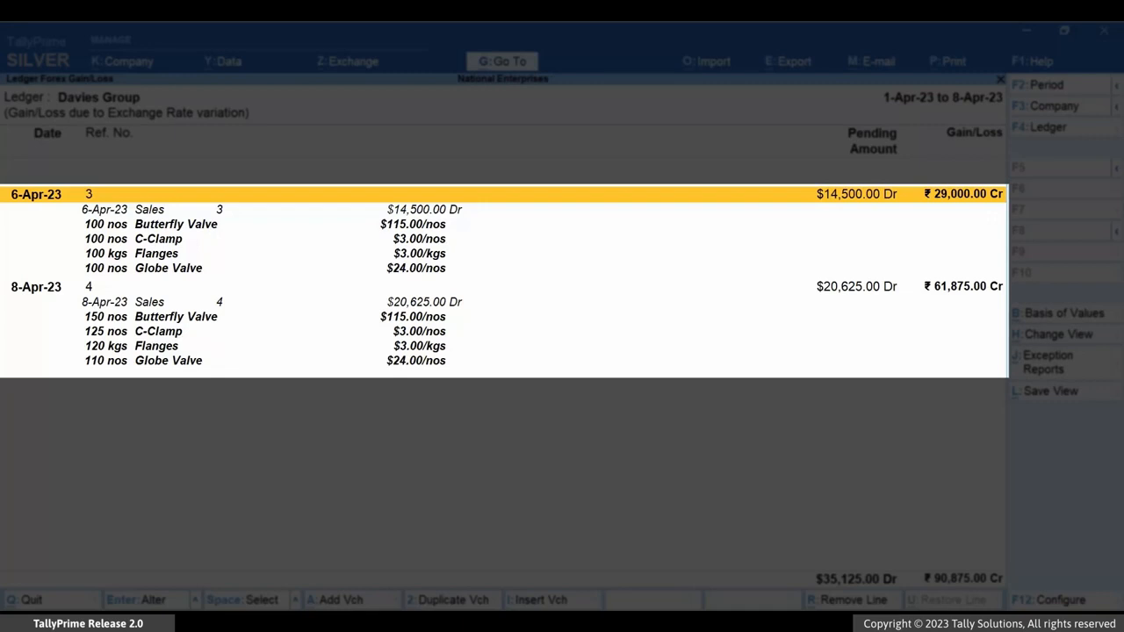
key(Down)
key(Down)
key(Down)
key(Down)
key(Down)
key(Down)
key(Down)
key(Down)
key(Down)
key(Down)
key(Down)
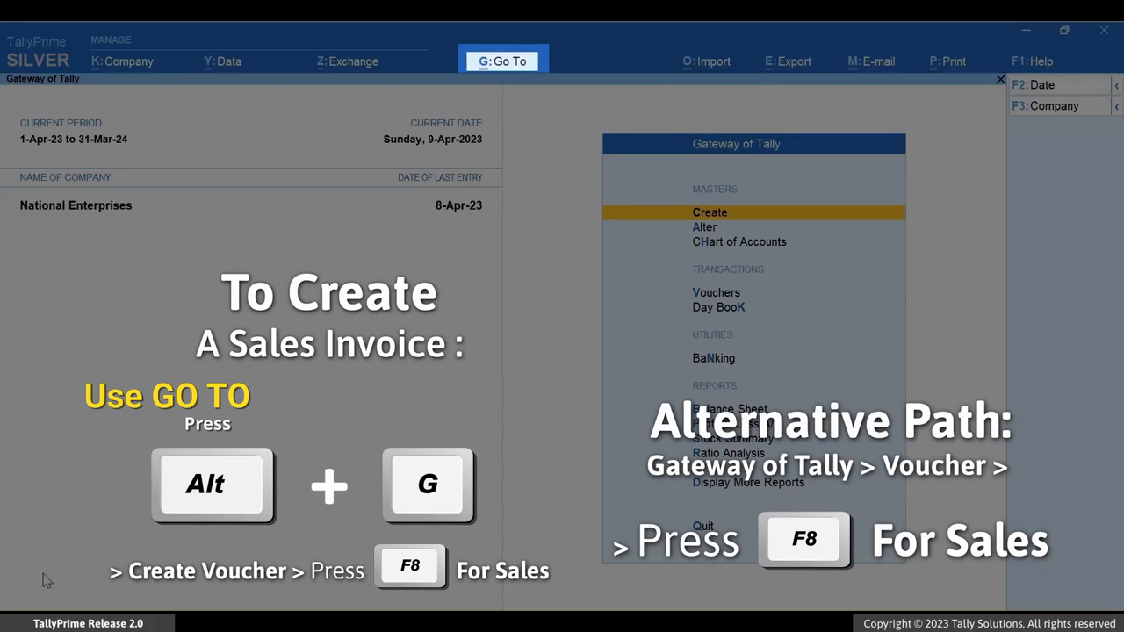
- Open a new Sales voucher from the Gateway of Tally
key(alt+g)
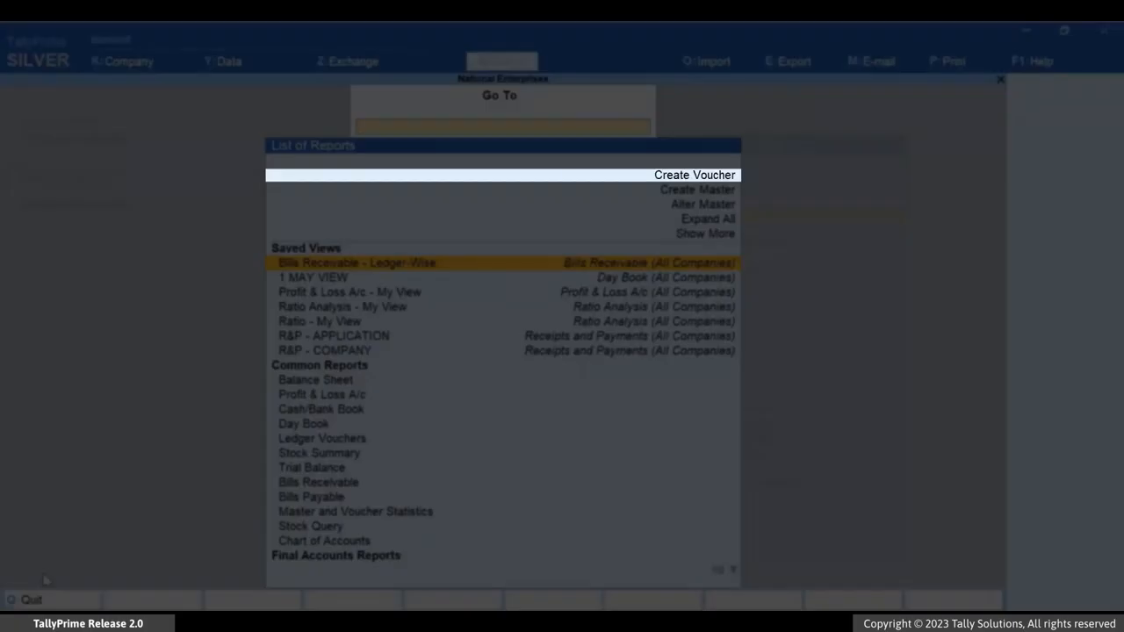
key(Up)
key(Up)
key(Up)
key(Up)
key(Up)
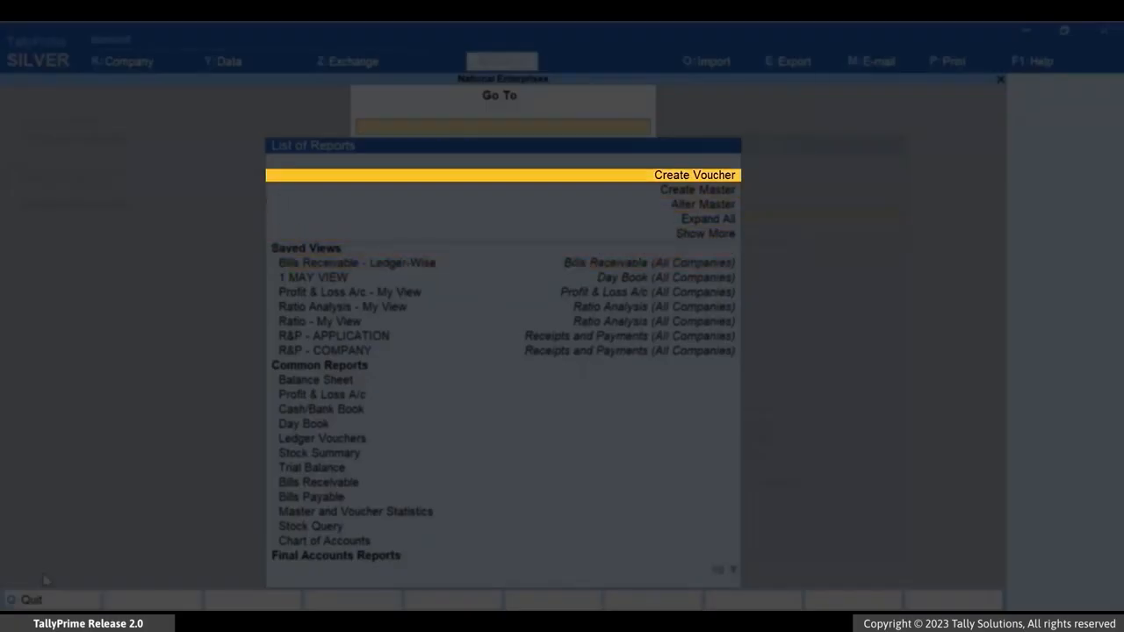
key(Return)
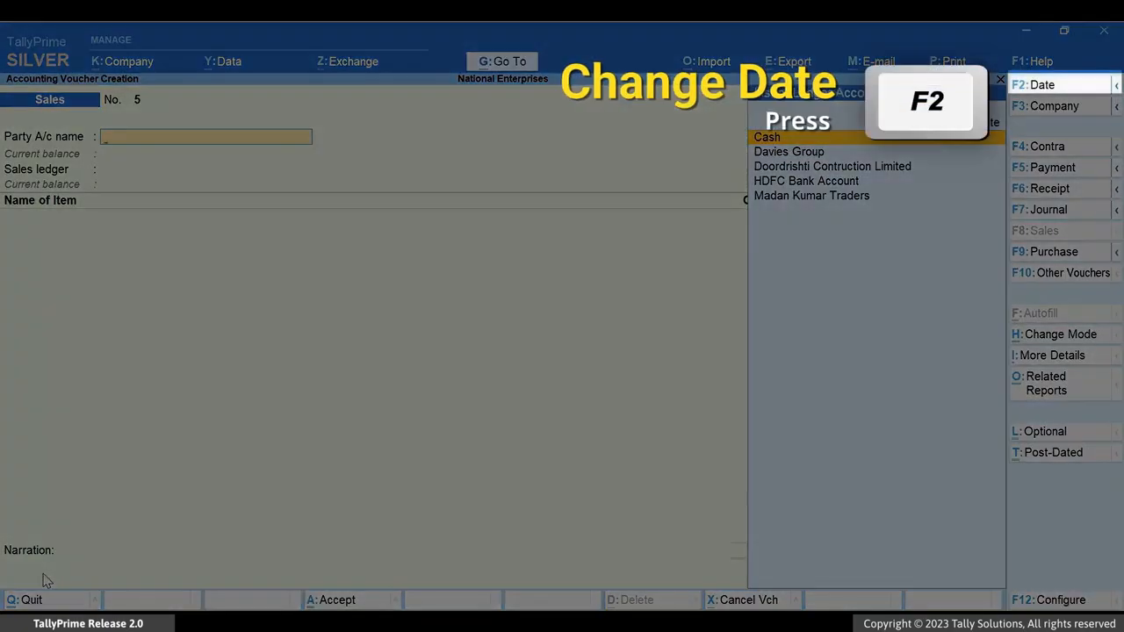
- Date the sales voucher 11-4-23 and choose Davies Group as the party with Forex Sales as the sales ledger
key(F2)
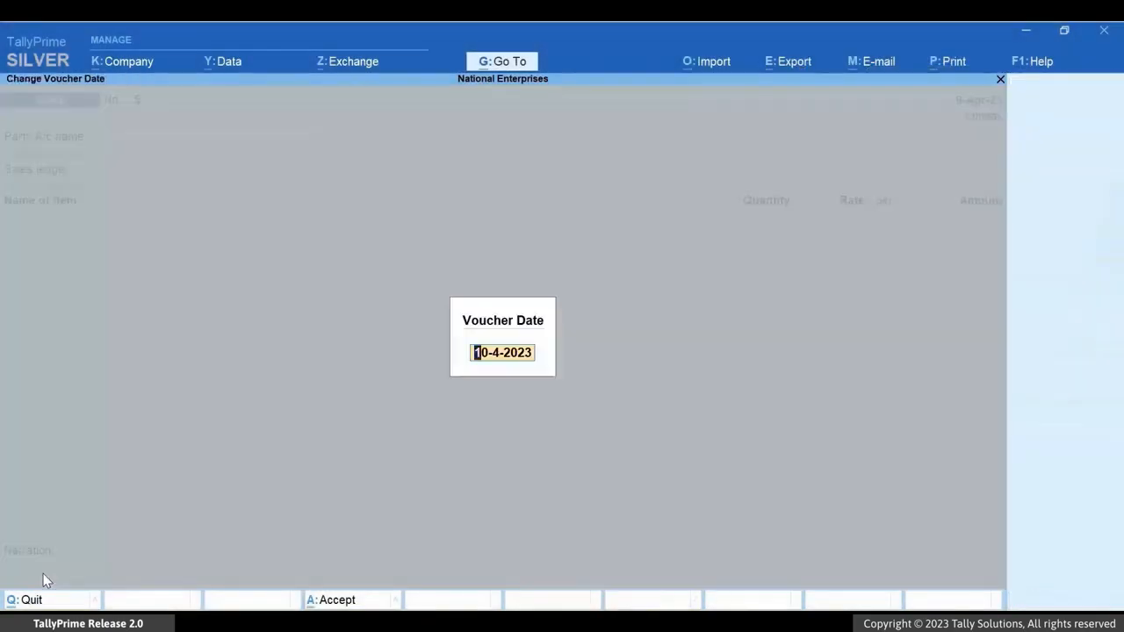
text(11-4-23)
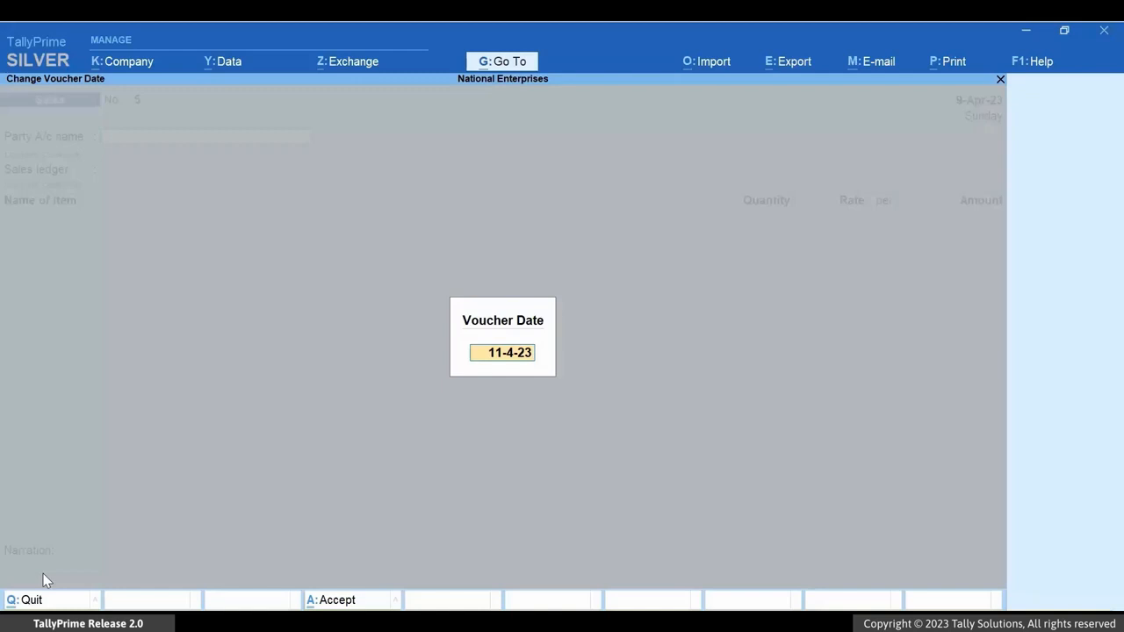
key(Return)
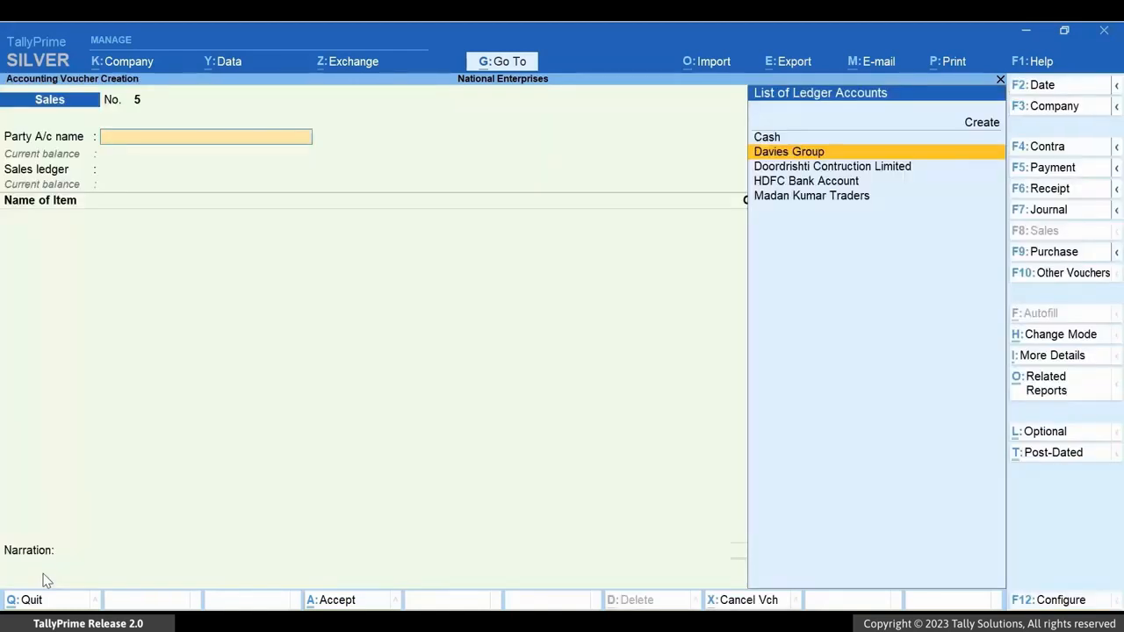
key(Return)
- Add the Butterfly Valve item with 200 nos at $115.00, accepting the exchange rate of ₹ 82/$
key(Return)
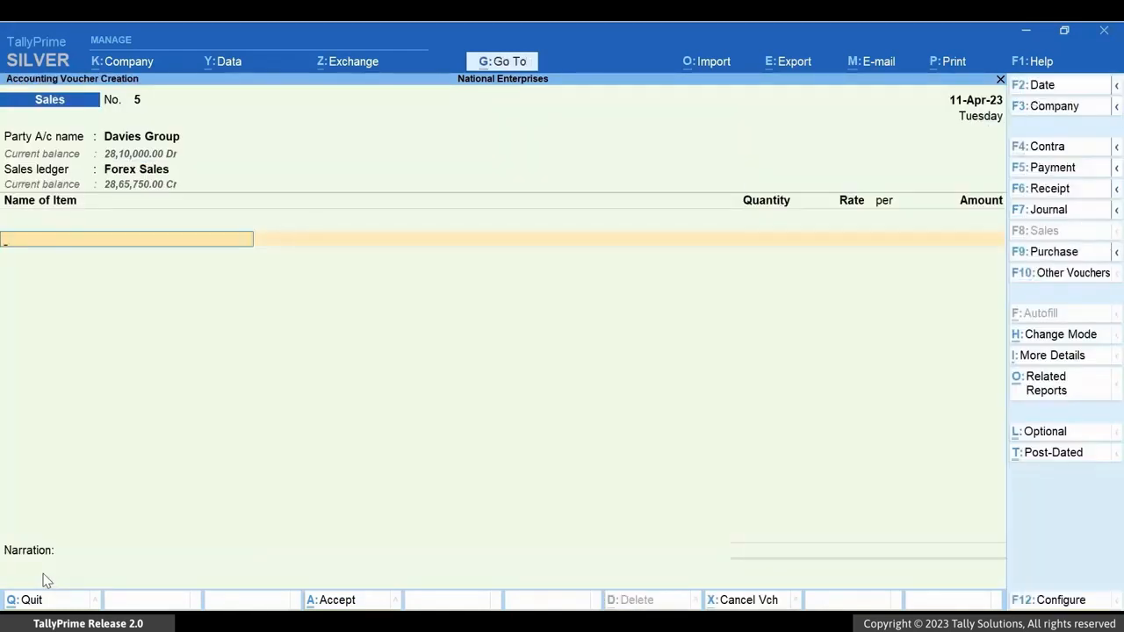
text(Bu)
key(Return)
text(200)
key(Return)
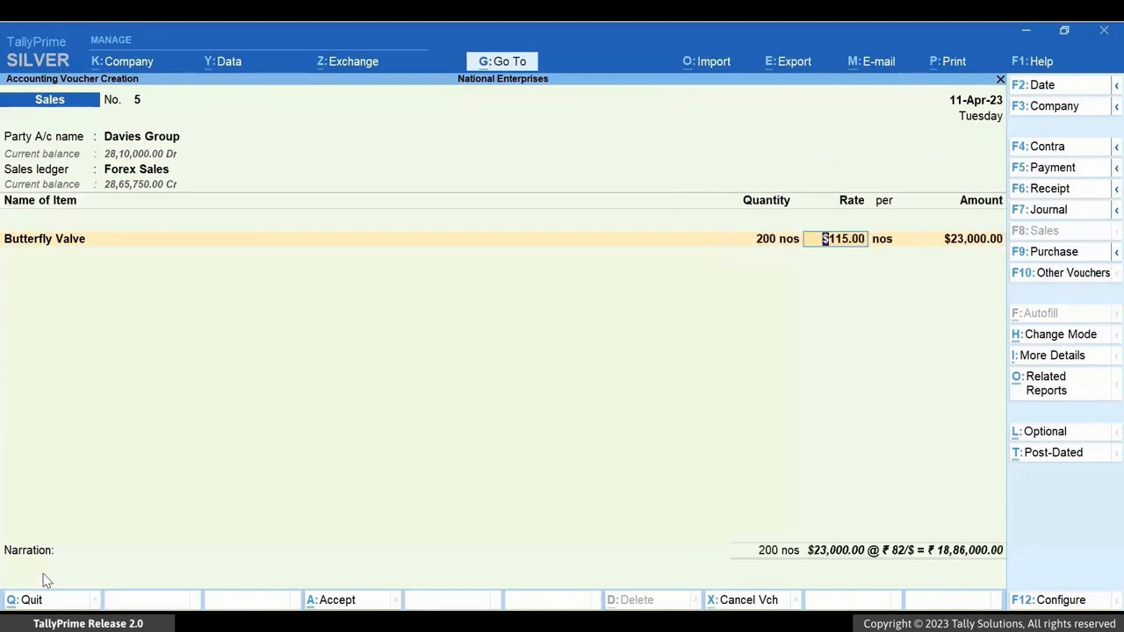
key(Return)
key(Return)
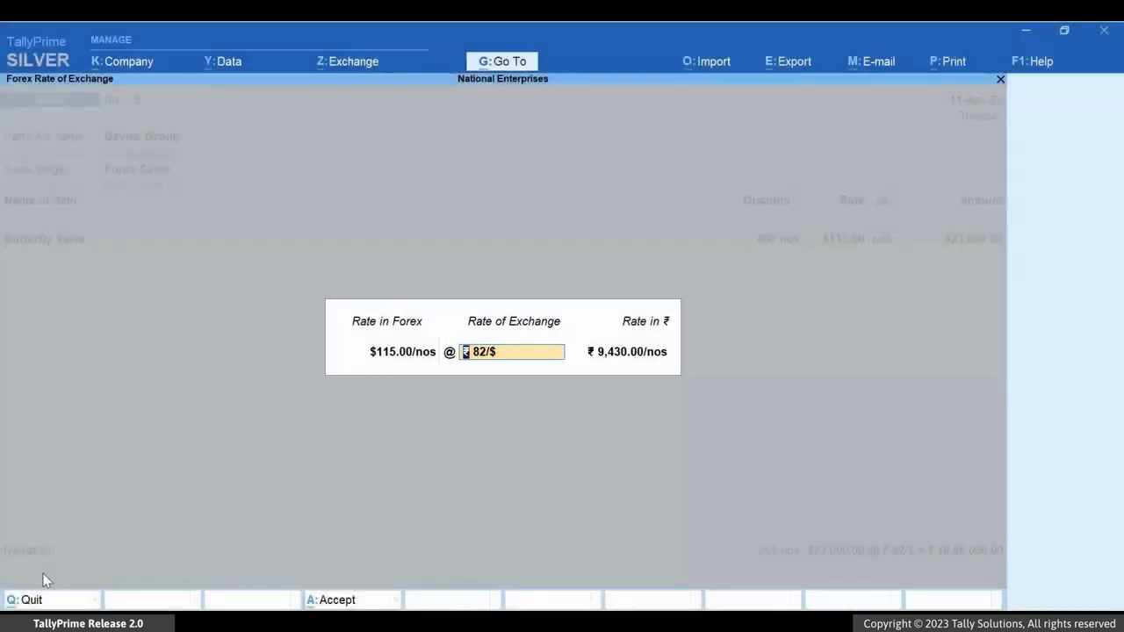
key(Return)
- Add the C-Clamp item with 100 nos at $3.00 below Butterfly Valve
key(Return)
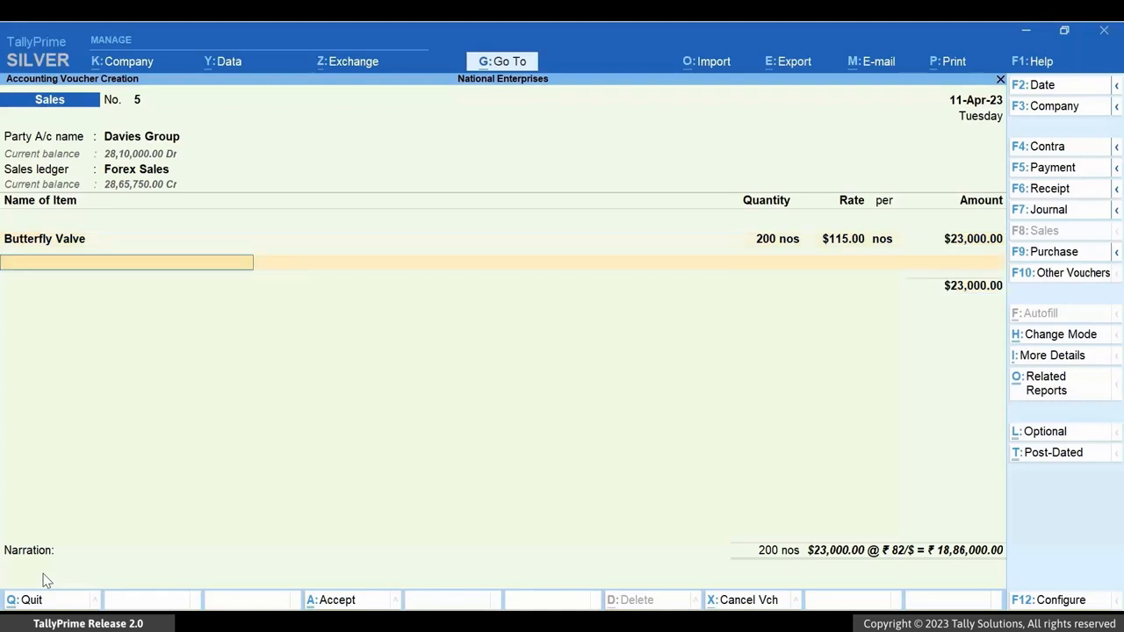
text(C-Clamp)
key(Return)
text(100)
key(Return)
text($3.00)
- Add the Flanges item with 120 kgs at $3.00 to the sales voucher
key(Return)
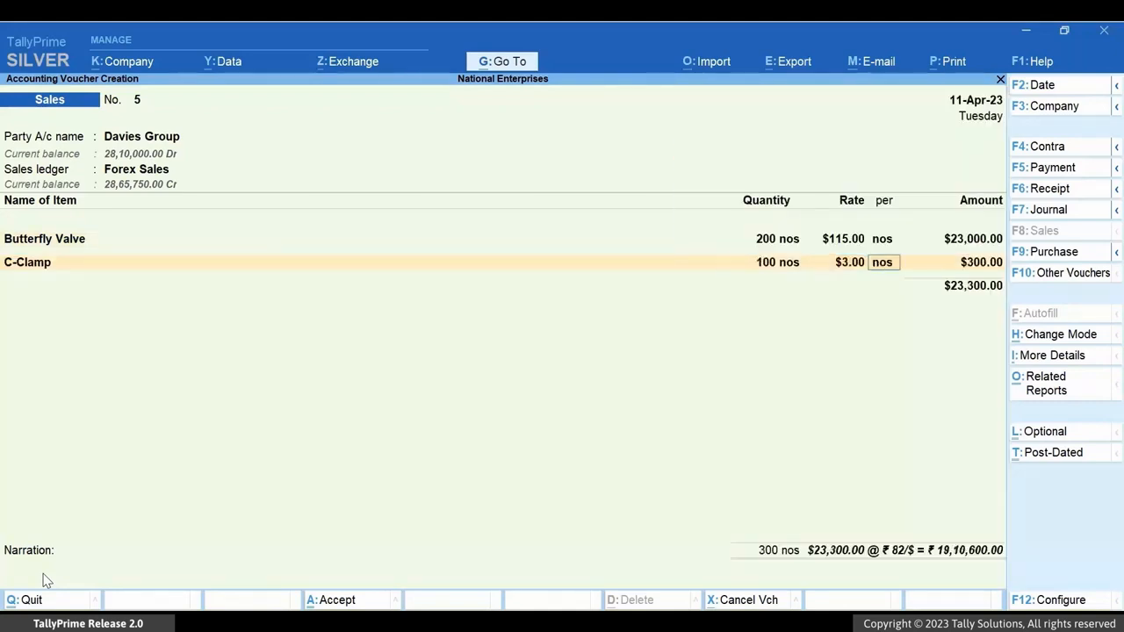
key(Return)
key(Return)
text(Flanges)
key(Return)
text(120)
- Add the Globe Valve item with 220 nos at $24.00 to the sales voucher
key(Return)
text($3)
key(Return)
key(Return)
key(Return)
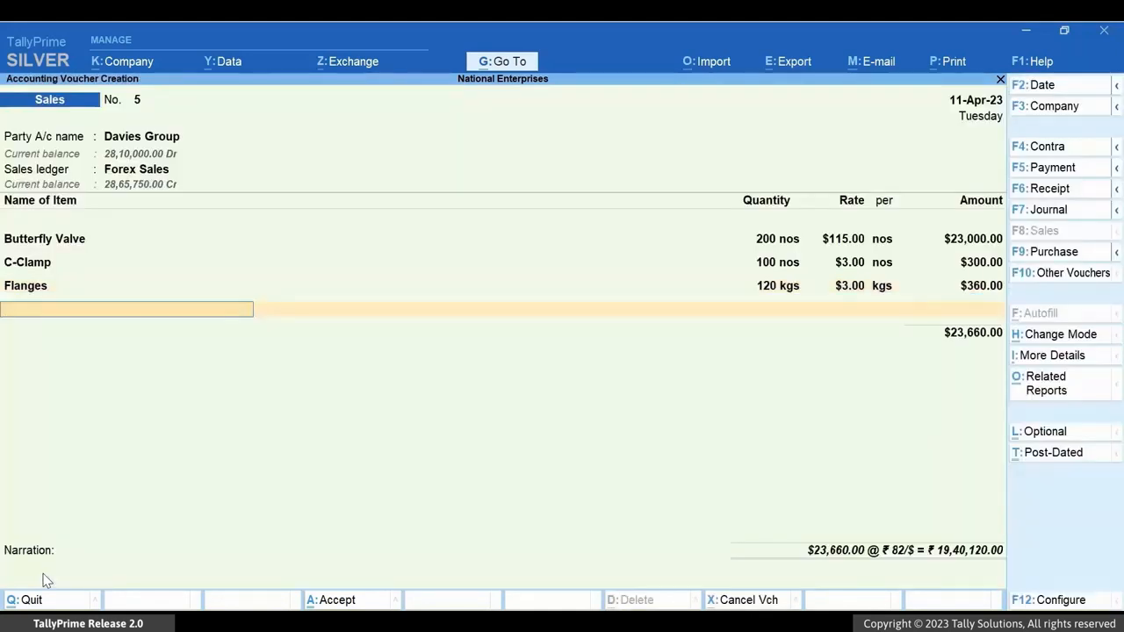
text(Globe Valve)
key(Return)
text(220)
key(Return)
text($24)
key(Return)
key(Return)
key(Return)
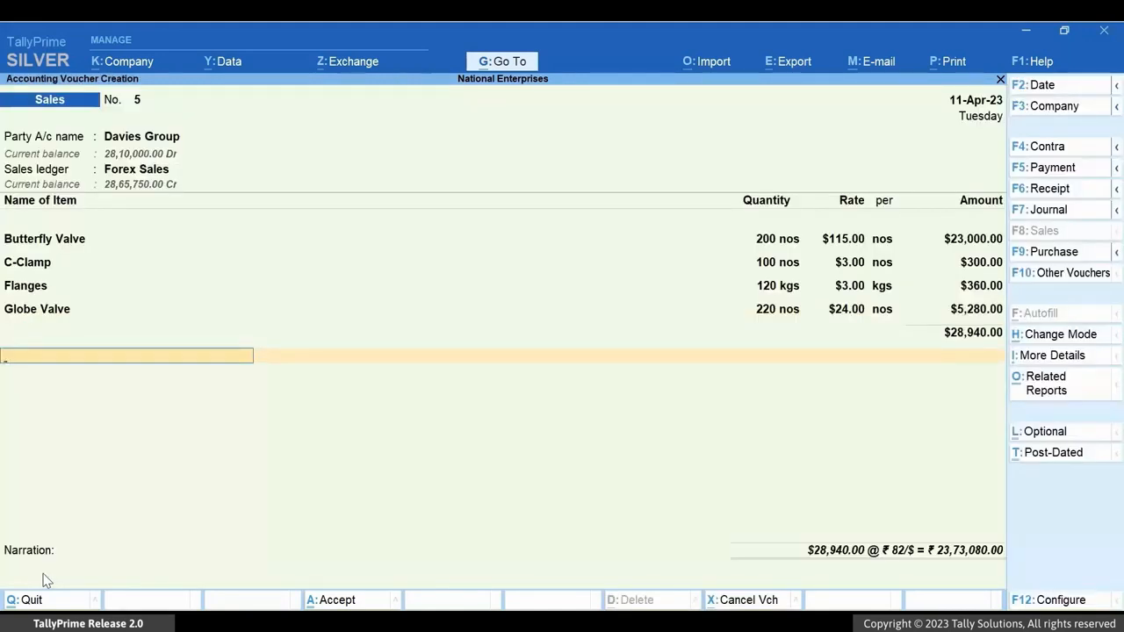
- End the item list, enter the narration "To be delivered by the end of April-2023.", save the voucher and leave voucher creation
key(Return)
key(Return)
text(To be delivered by the end of April-2023.)
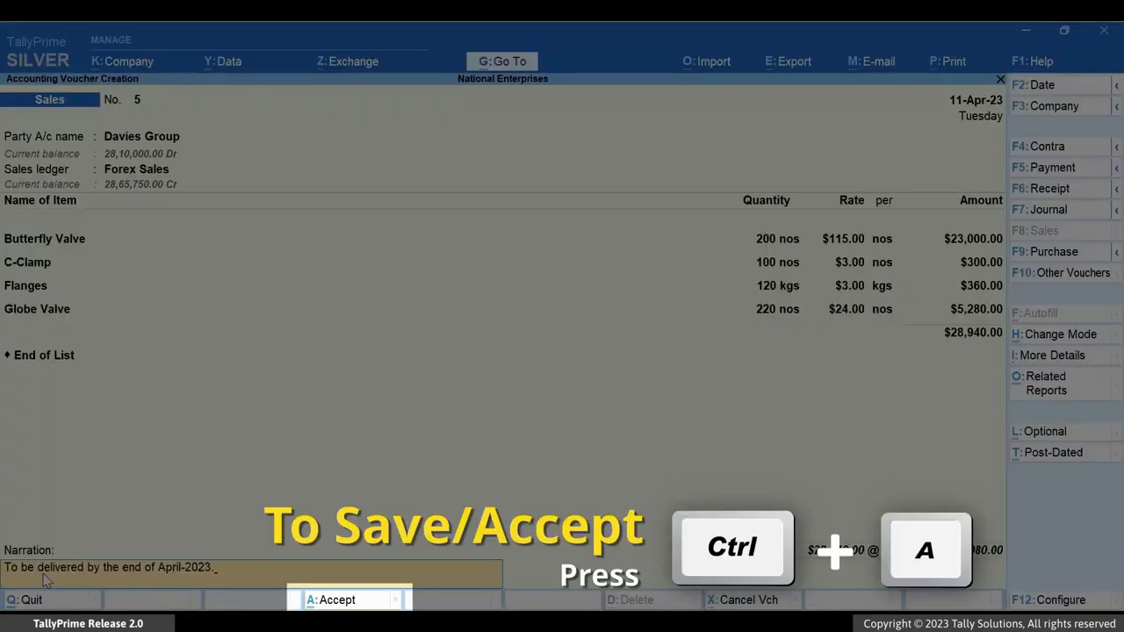
key(ctrl+a)
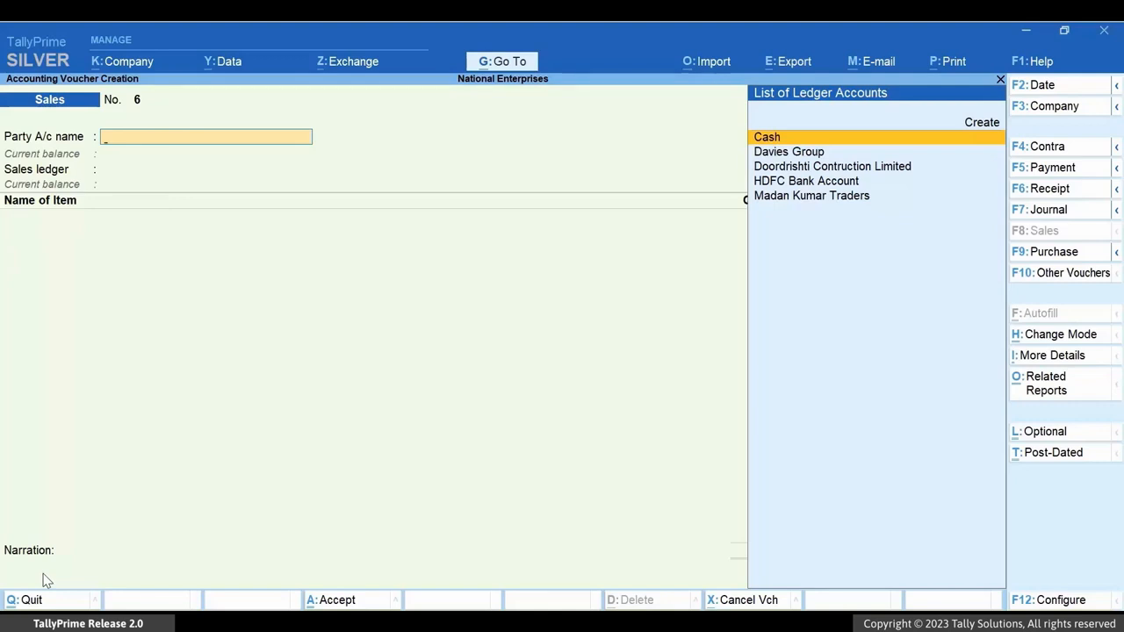
key(Escape)
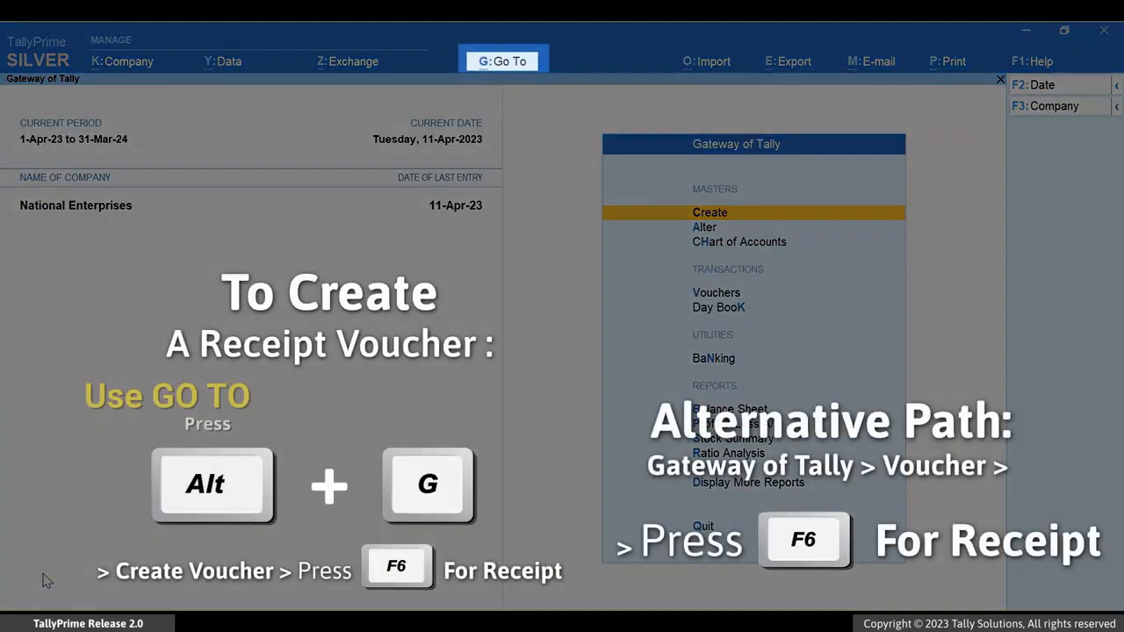
- Start a new receipt voucher with HDFC Bank Account as the receiving account
key(alt)
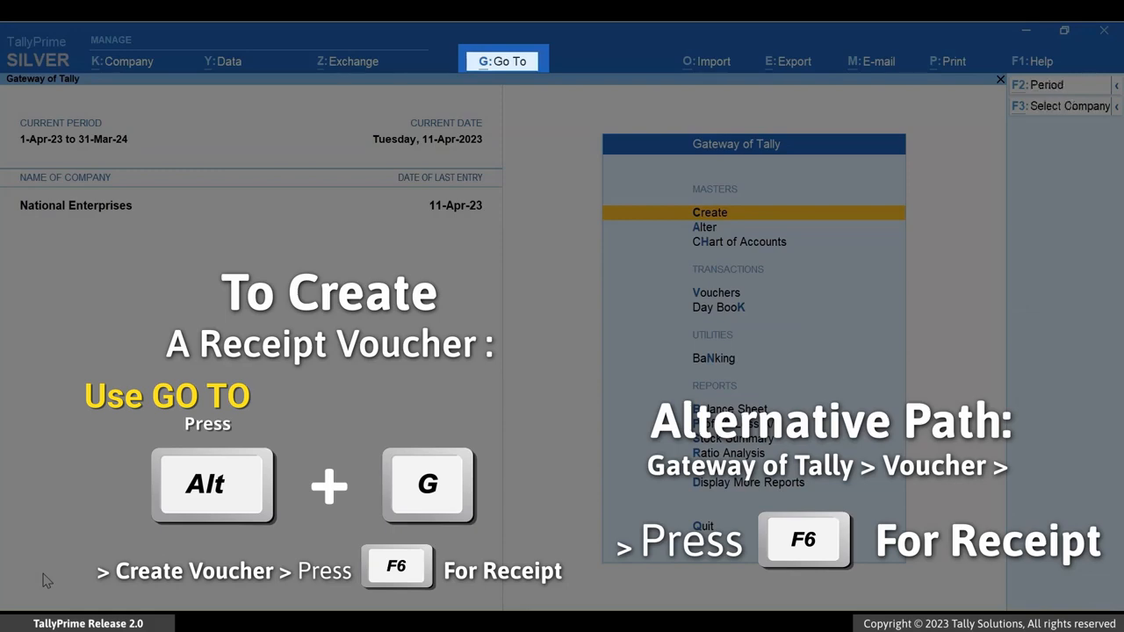
key(alt+g)
key(Up)
key(Up)
key(Up)
key(Up)
key(Up)
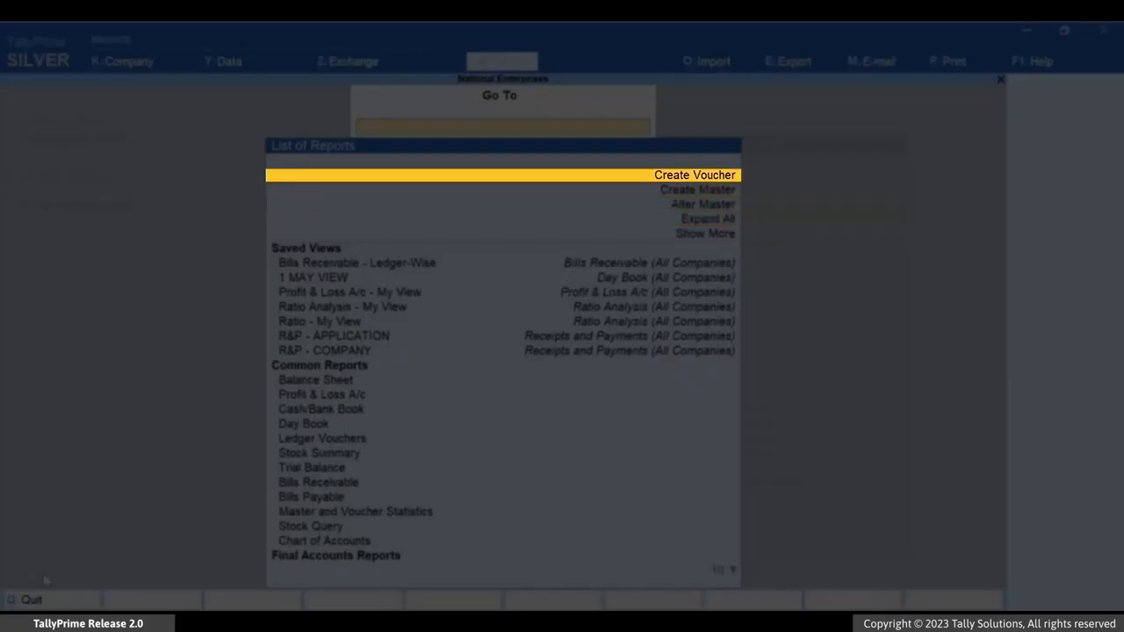
key(Return)
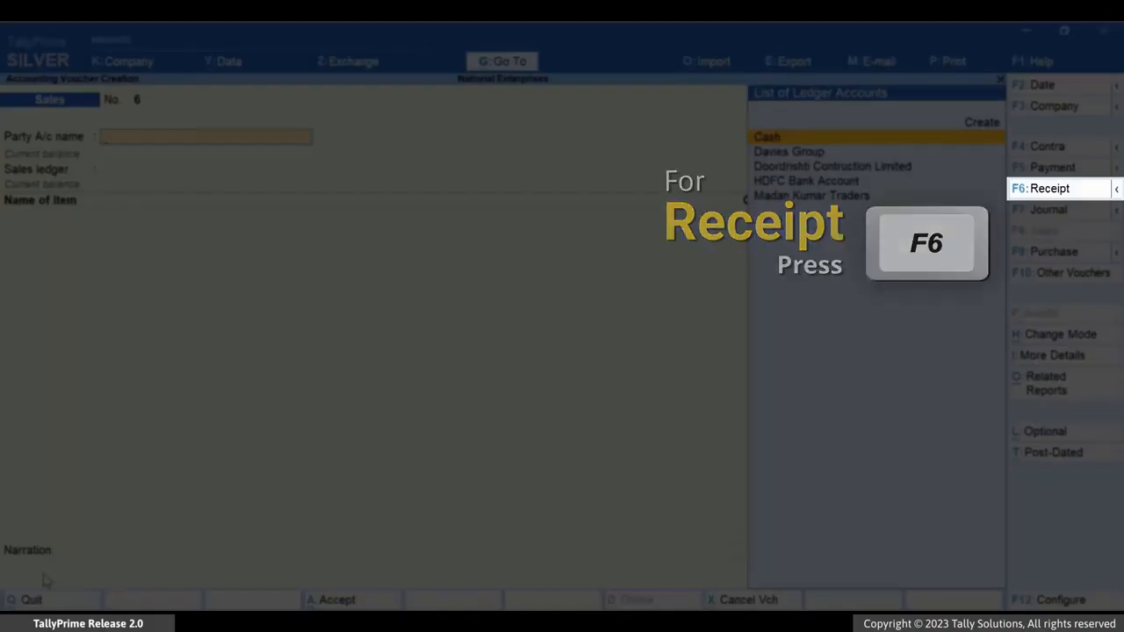
key(F6)
text(H)
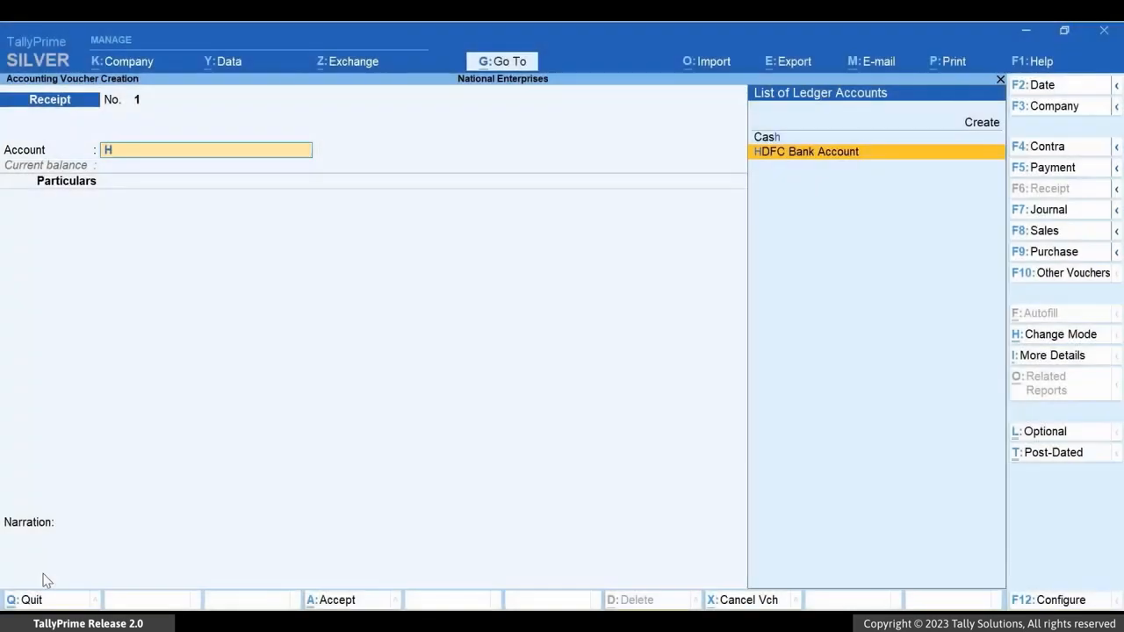
key(Return)
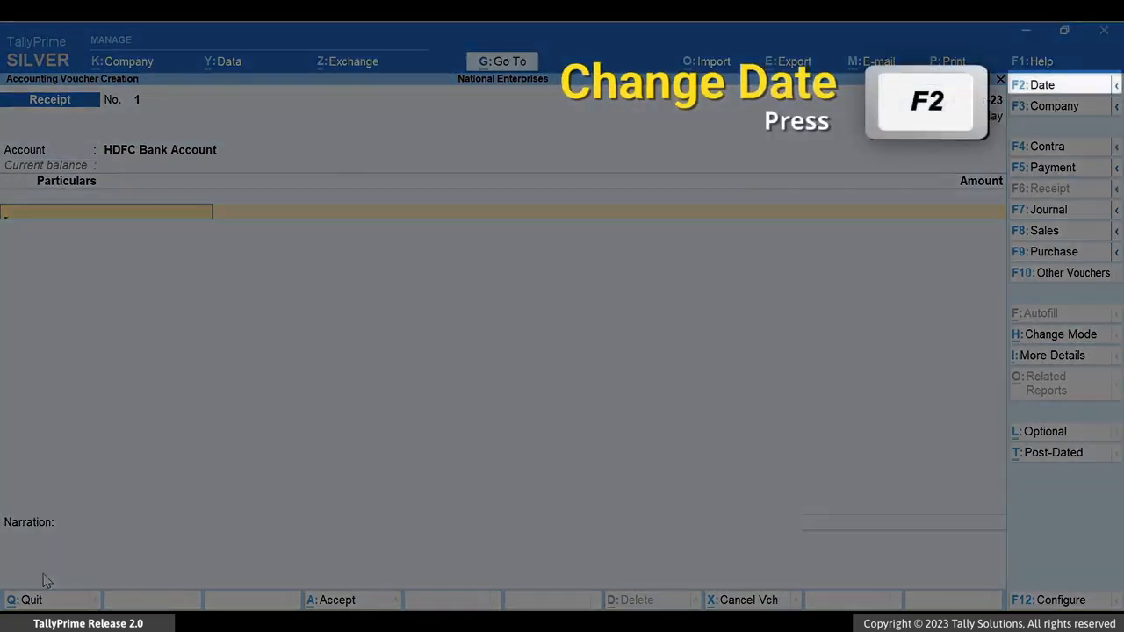
- Set the receipt voucher's date to 14-4-23
key(F2)
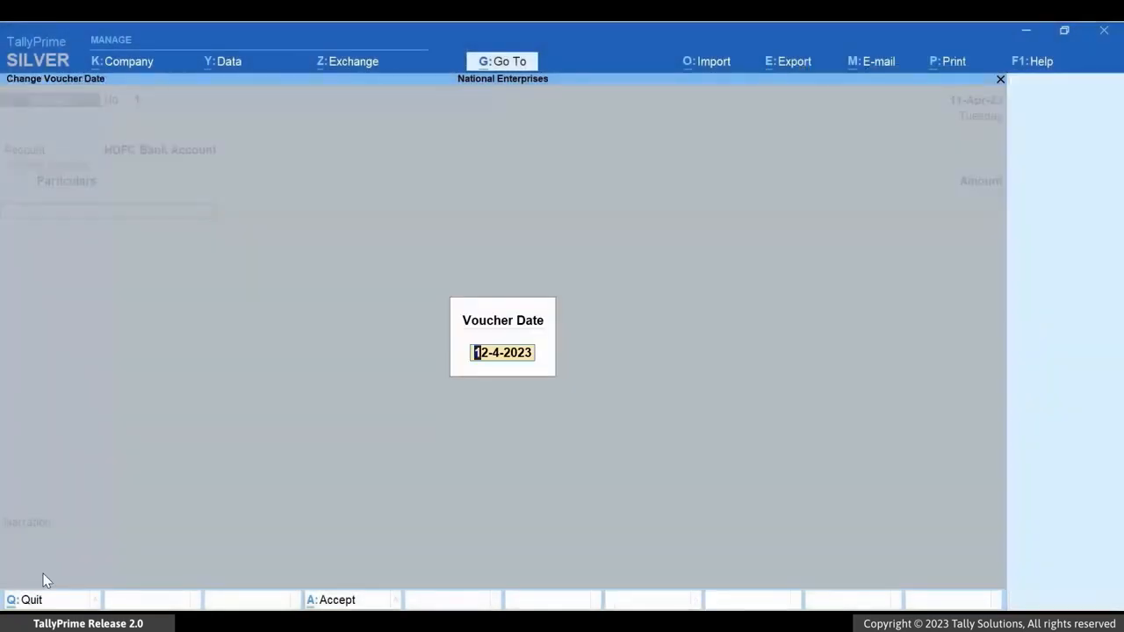
text(14-4-23)
key(Return)
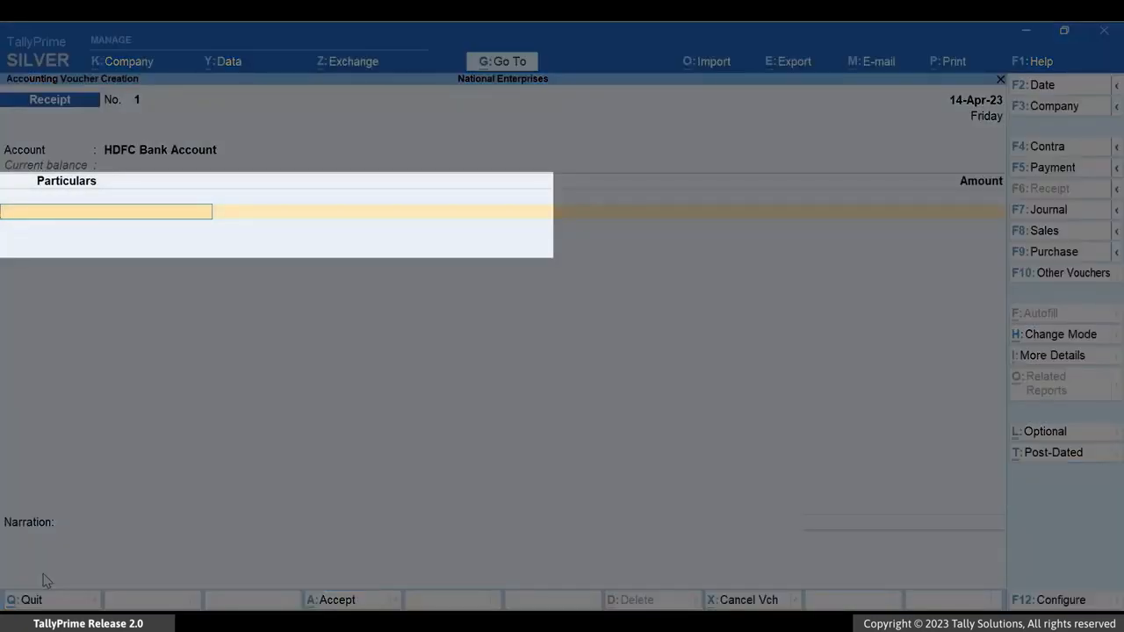
- Add Davies Group to the receipt's particulars with an amount of $28,940
text(Da)
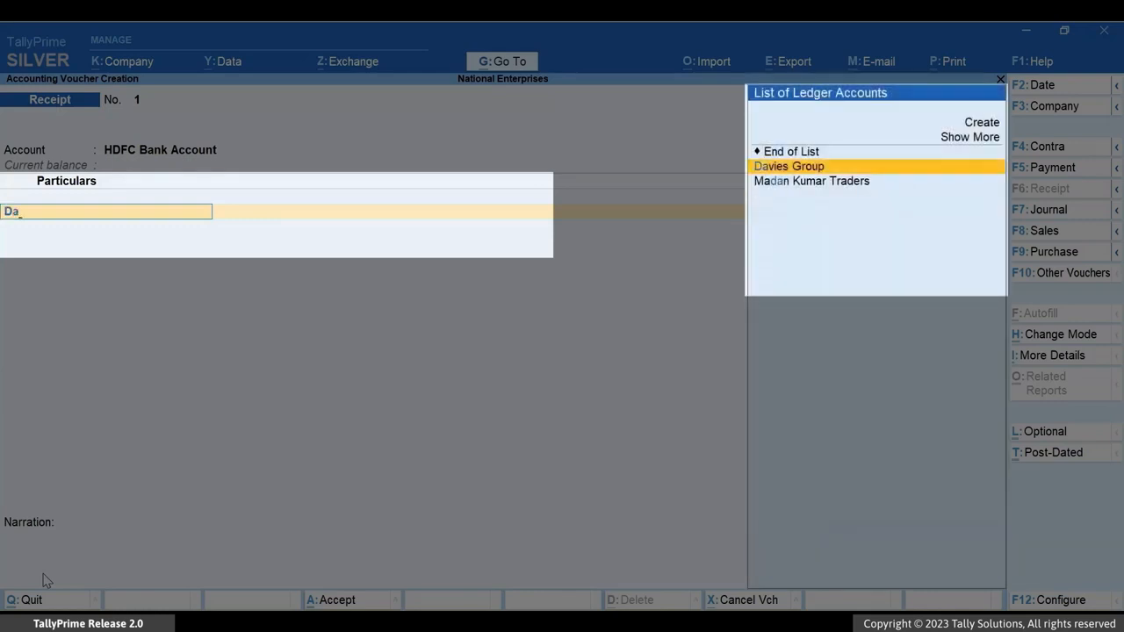
key(Return)
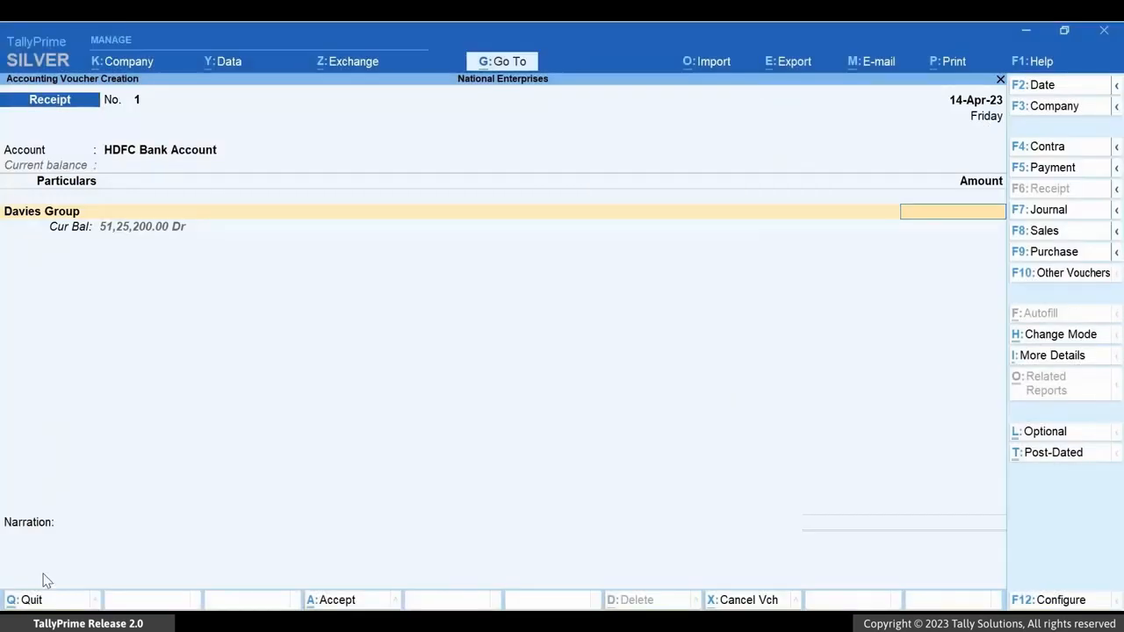
text($28940)
key(Return)
key(Return)
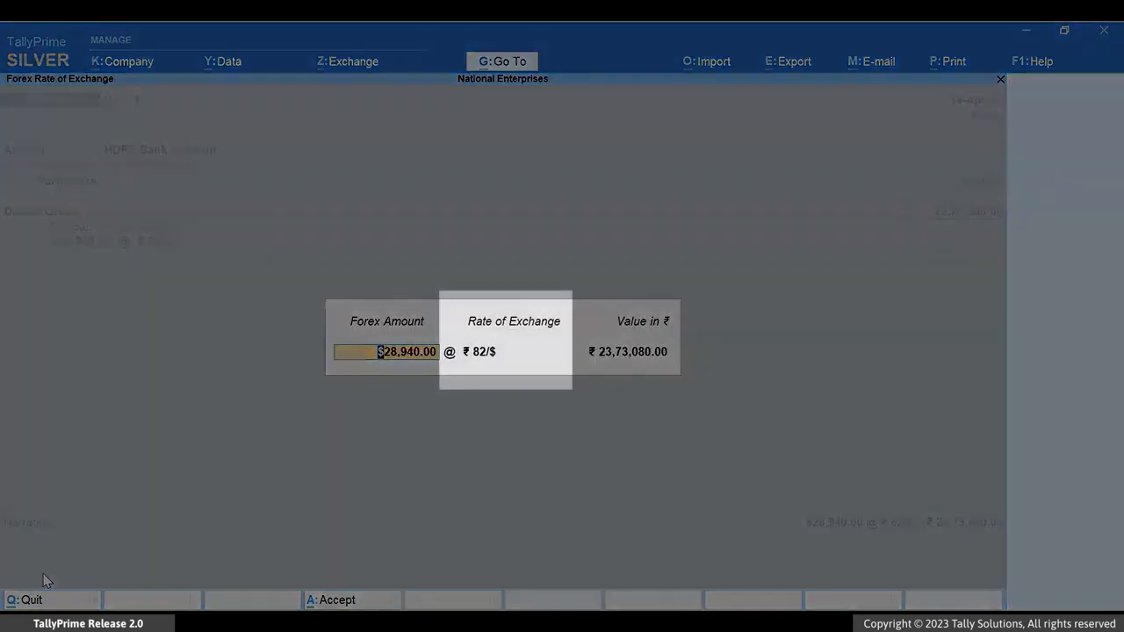
- Set the receipt's rate of exchange to ₹ 79/$ and accept the rupee value
text(79)
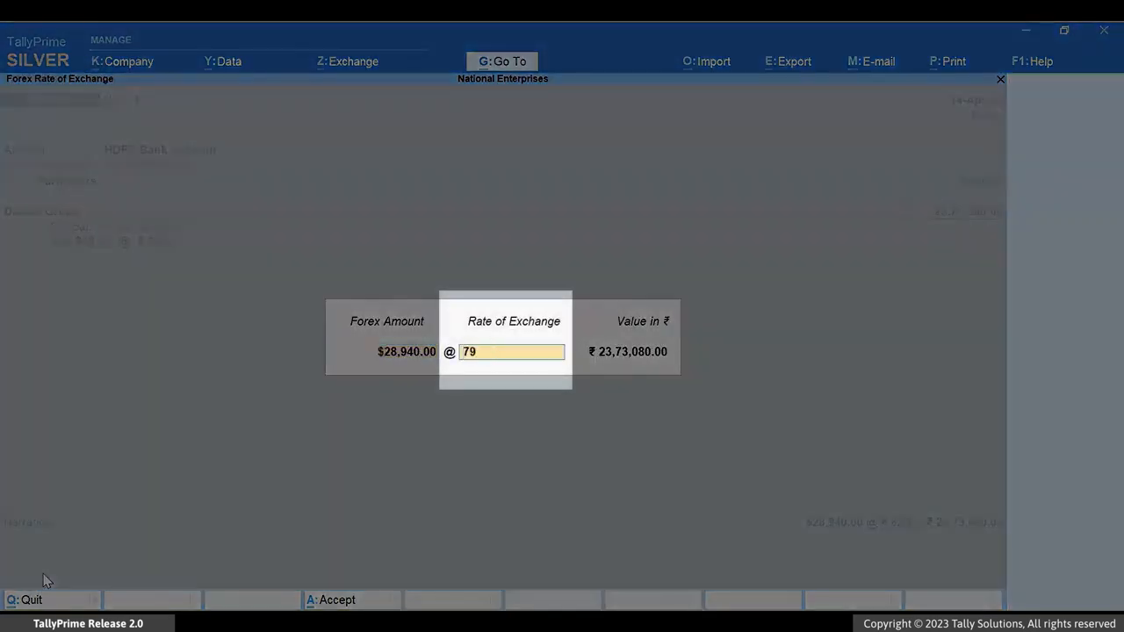
text(/$)
key(Return)
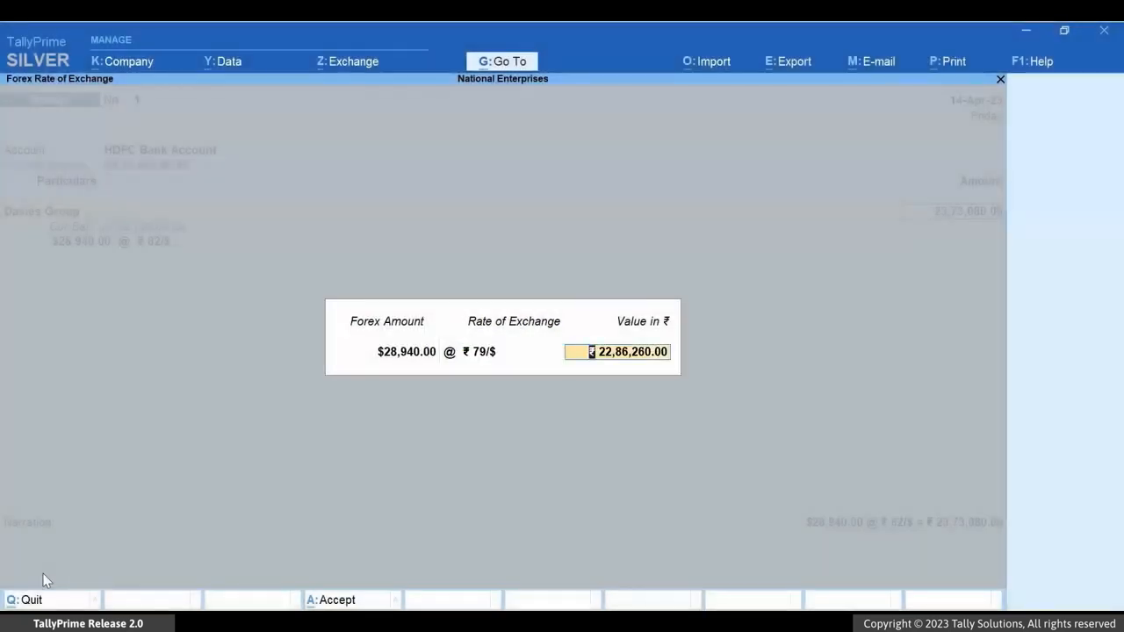
key(Return)
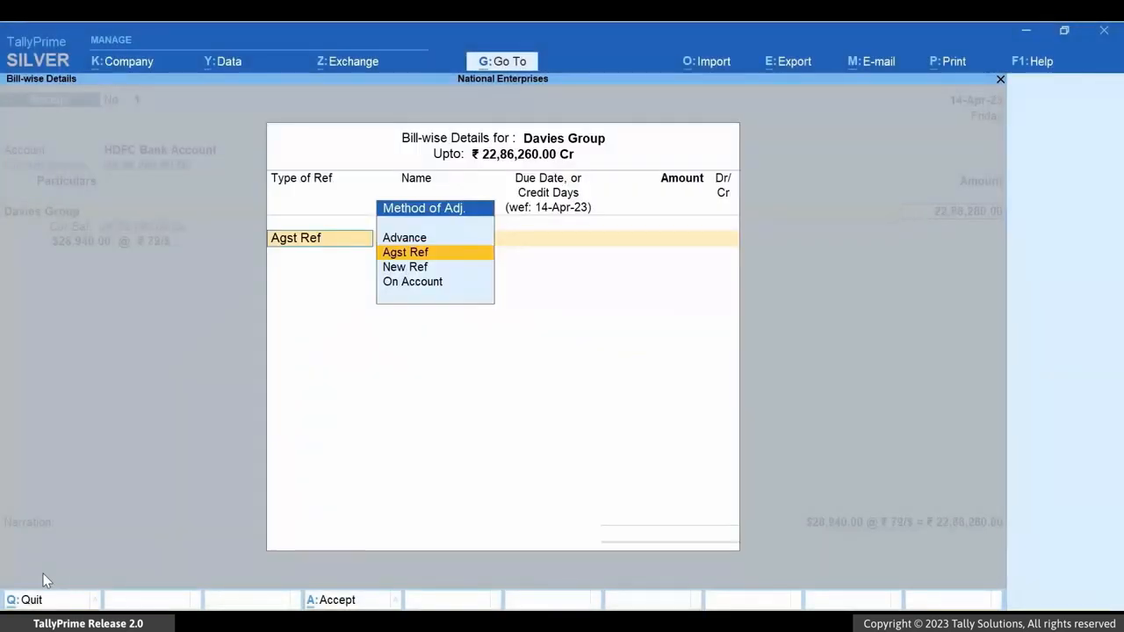
- Allocate the full $28,940.00 as Agst Ref to pending bill 5 dated 11-Apr-23 and finish the bill-wise details
key(Return)
key(Down)
key(Down)
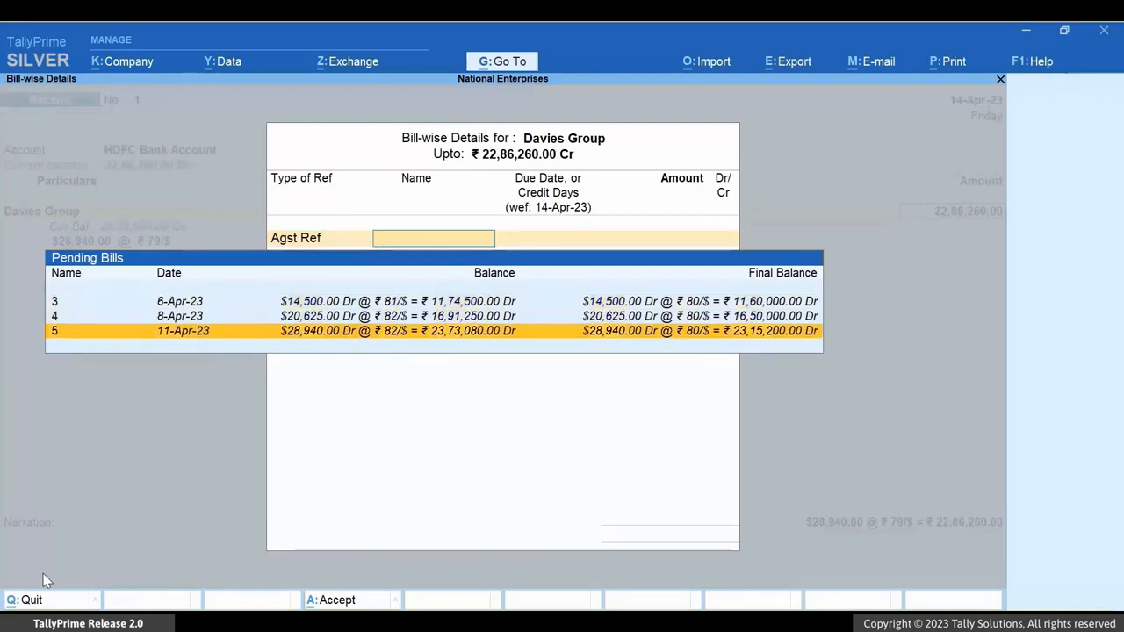
key(Return)
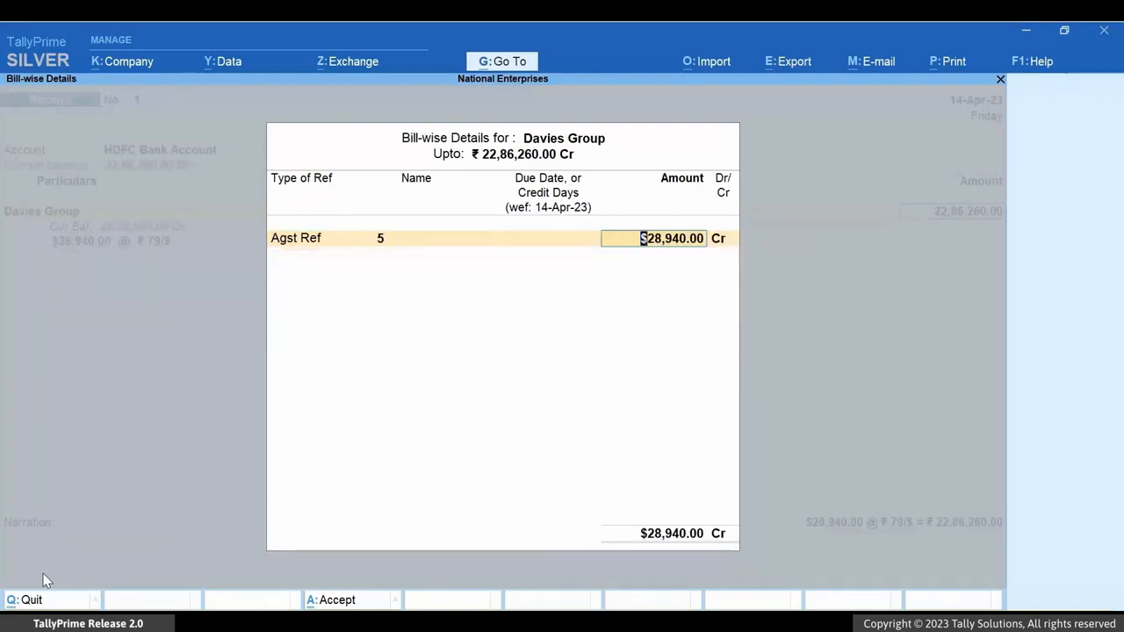
key(Return)
- Enter the narration "Payment received at a lower rate of exchange.", save the receipt voucher and leave voucher creation
key(Return)
key(Return)
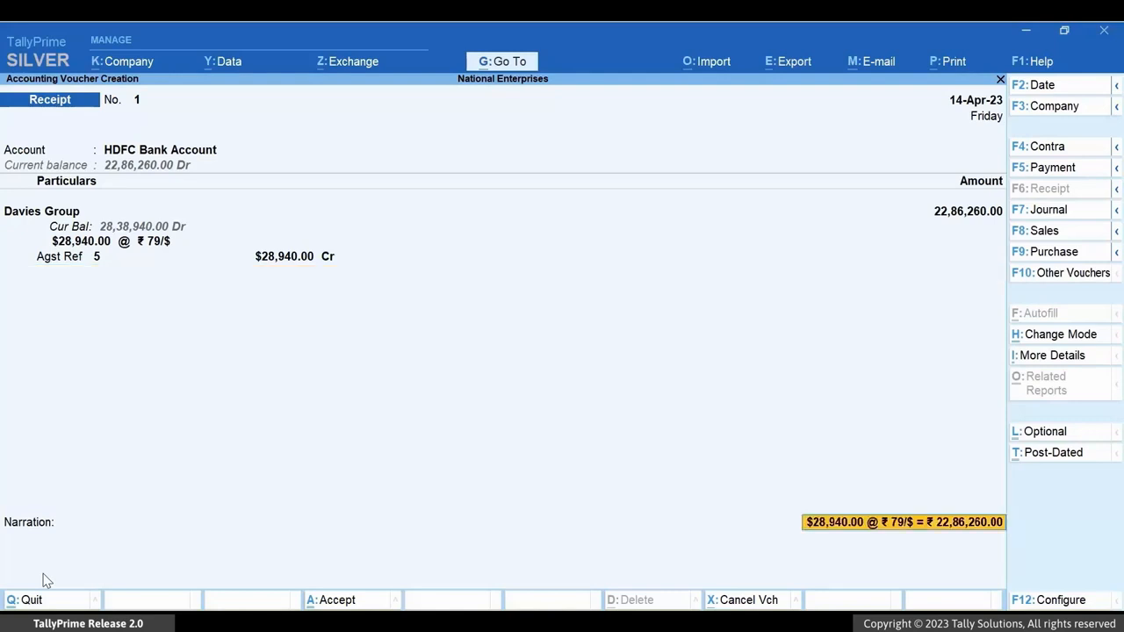
key(Return)
key(ctrl+a)
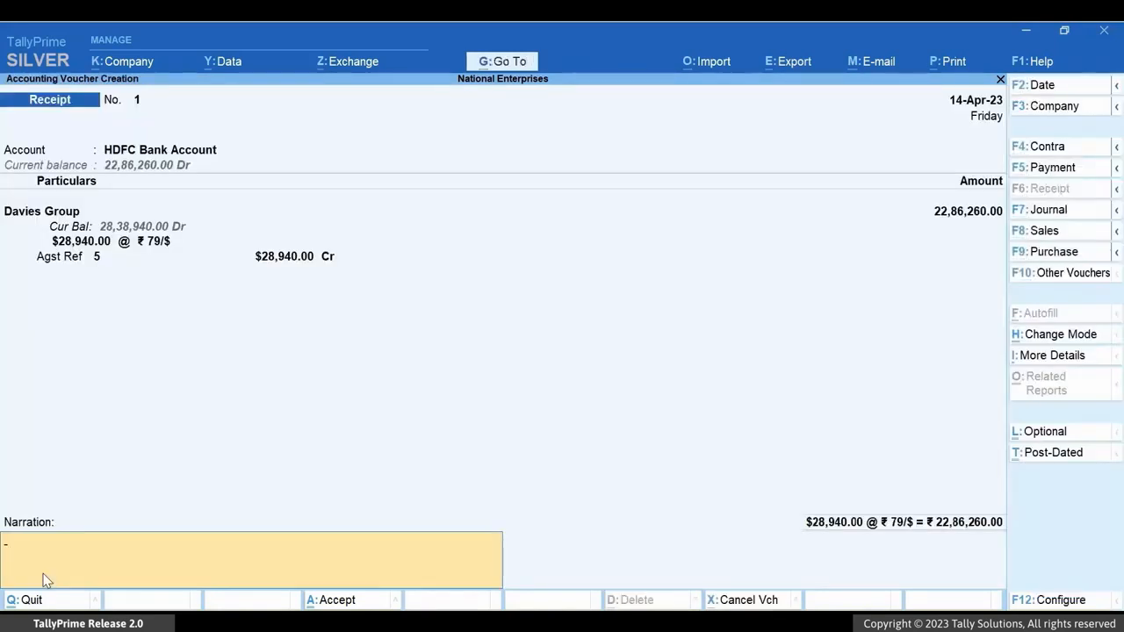
text(Payment received at a lower rate of exchange.)
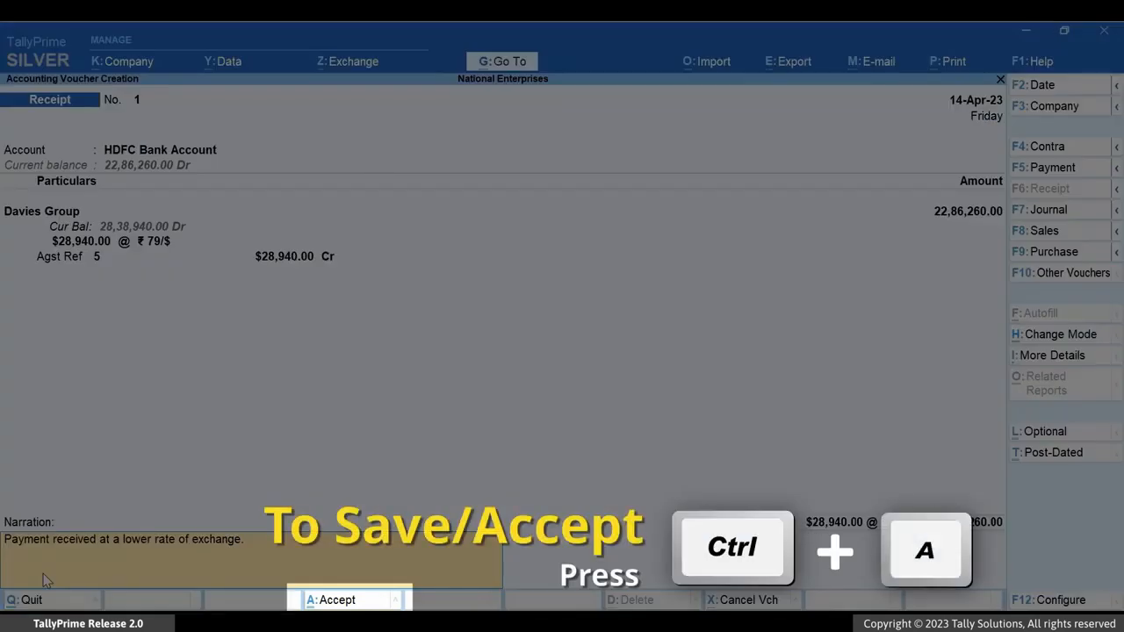
key(ctrl)
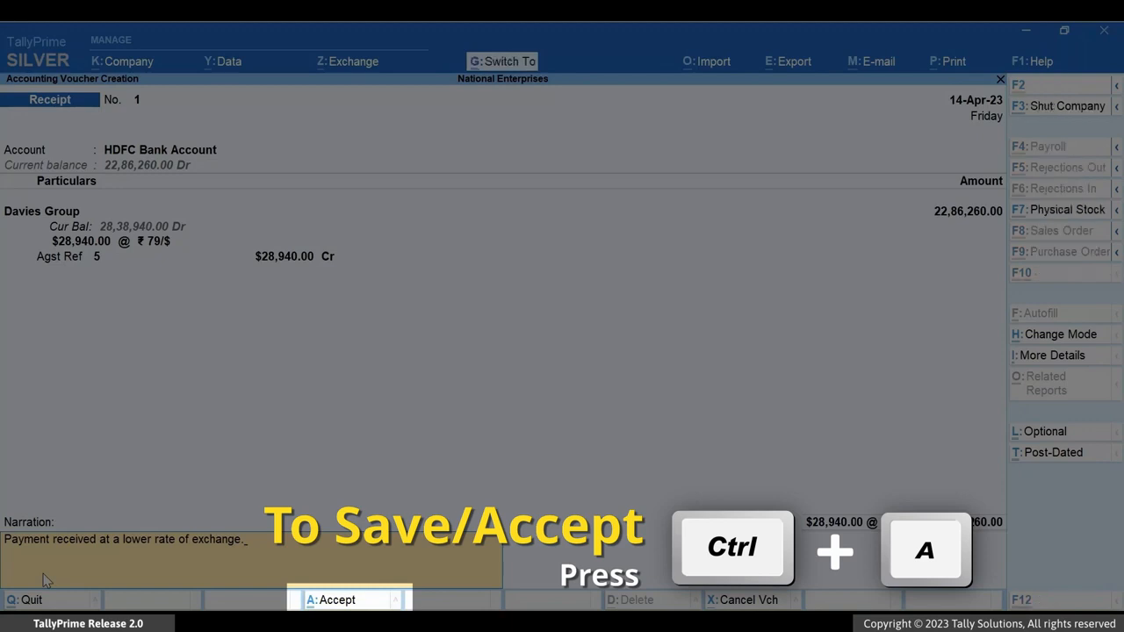
key(ctrl+a)
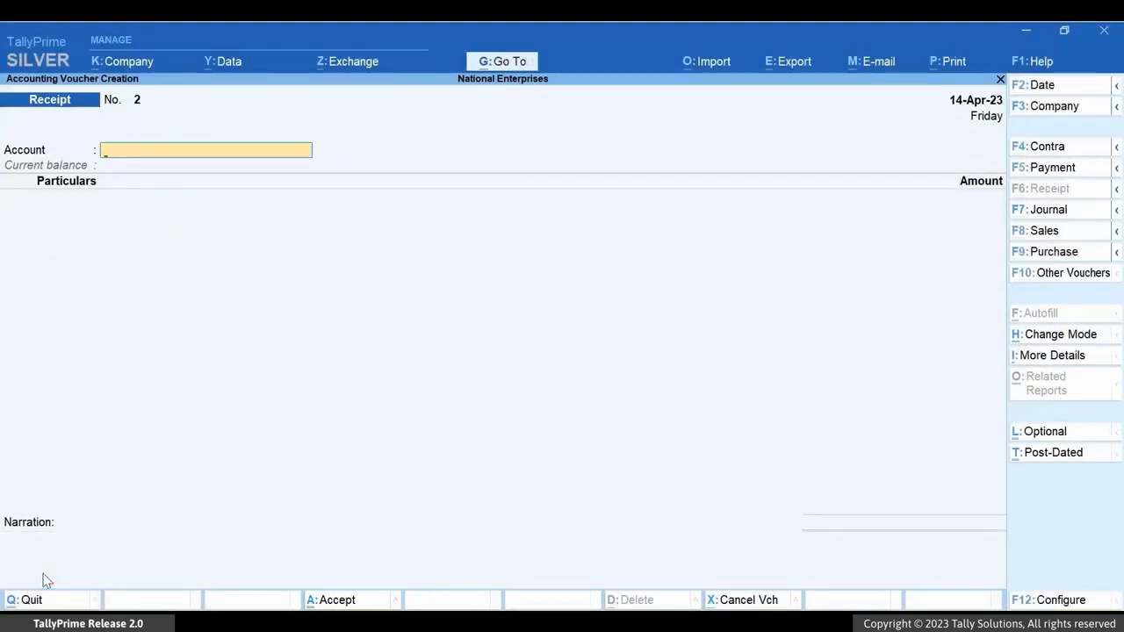
key(Escape)
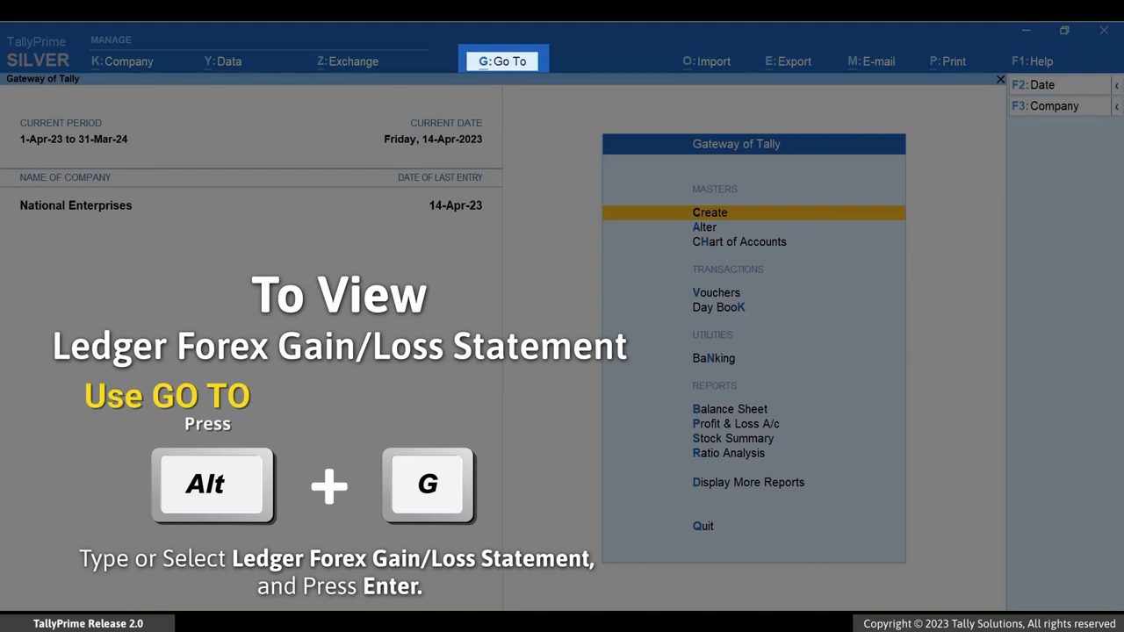
- Open the Ledger Forex Gain/Loss Statement for the Davies Group ledger
key(alt+g)
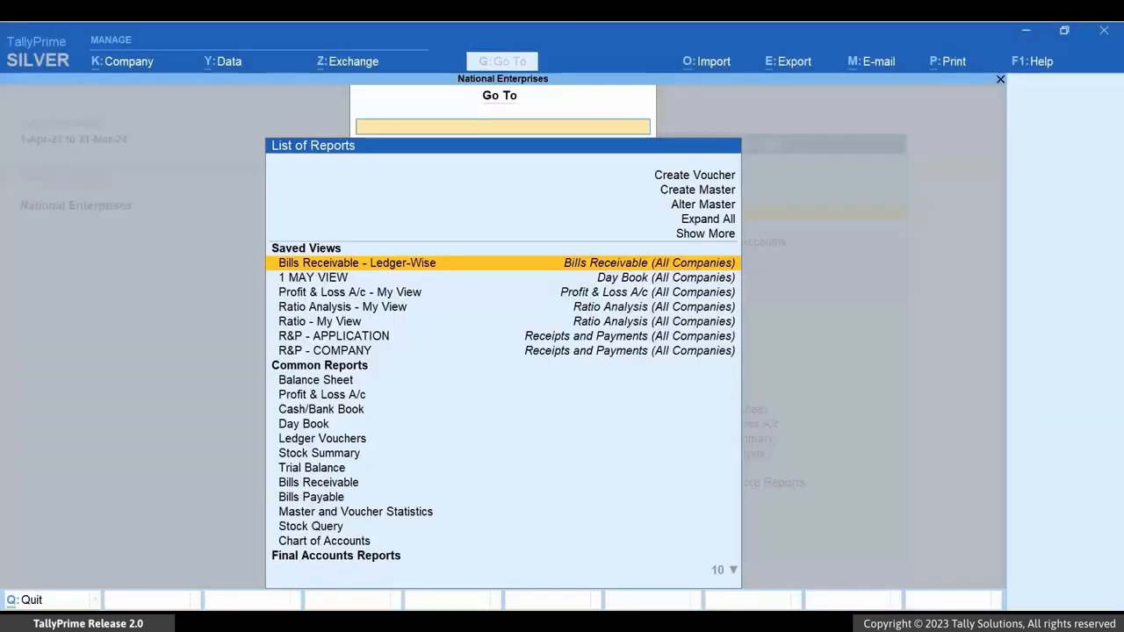
text(LEDGER F)
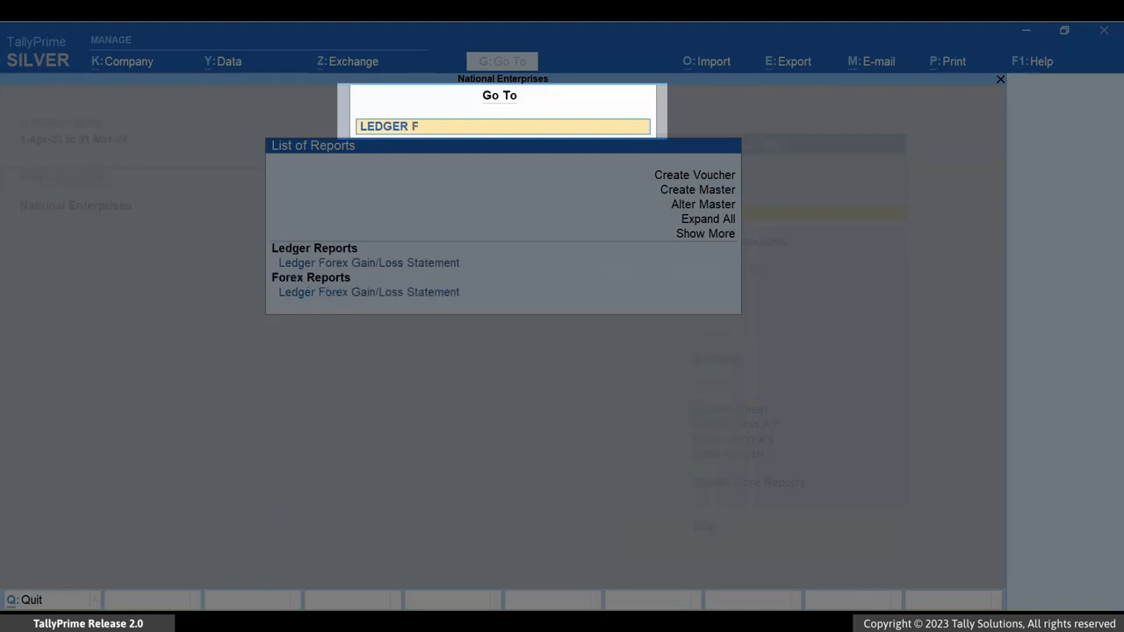
text(ORE)
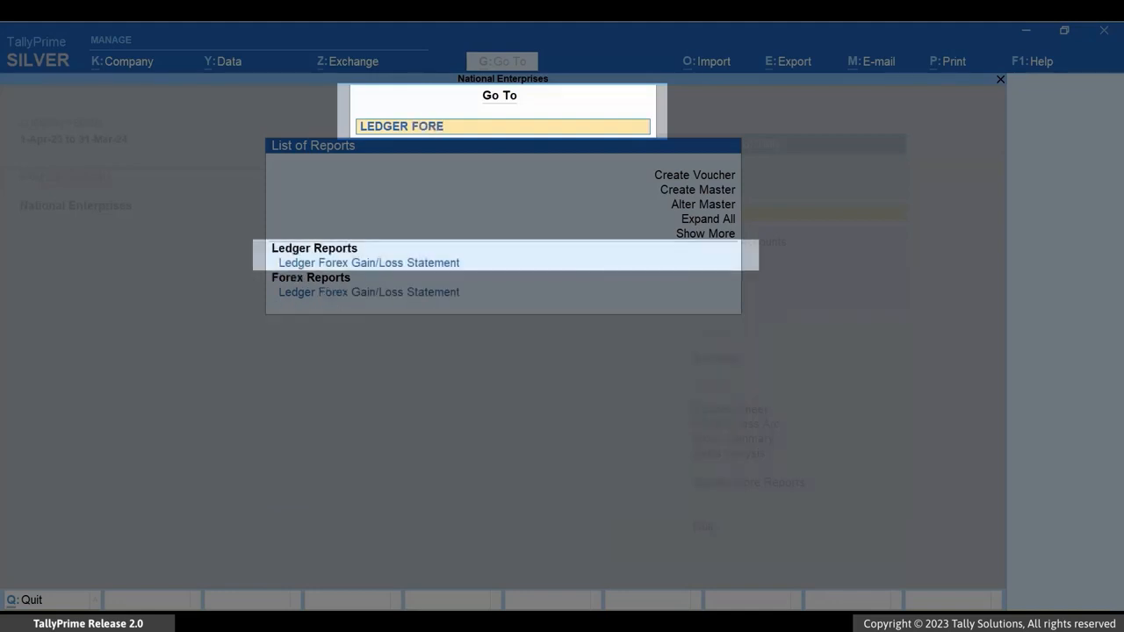
key(Down)
key(Return)
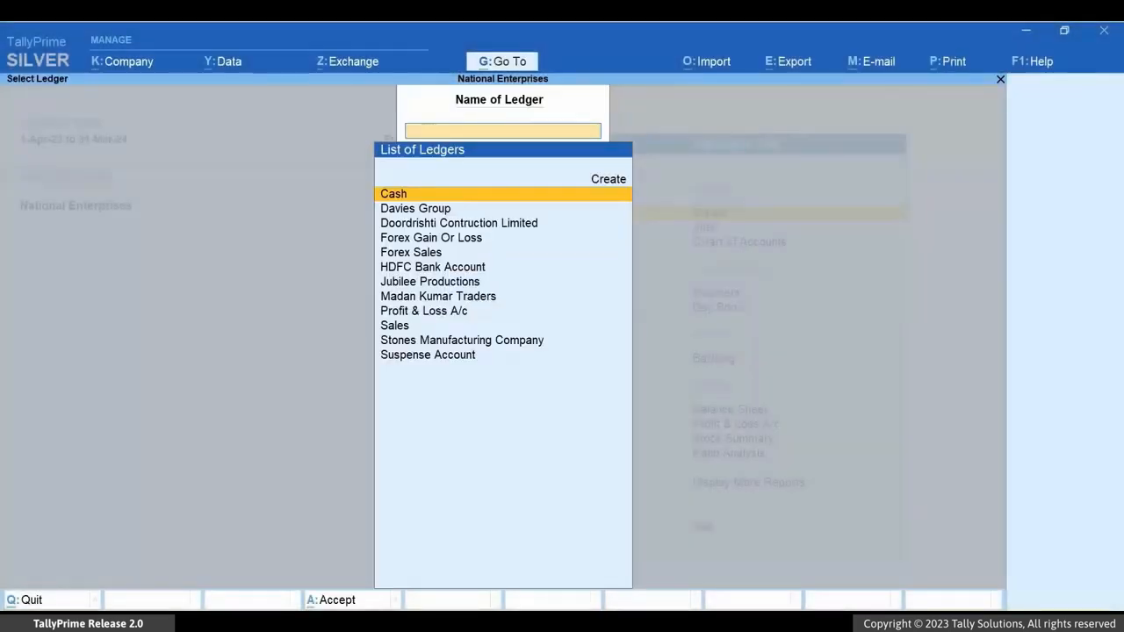
key(Down)
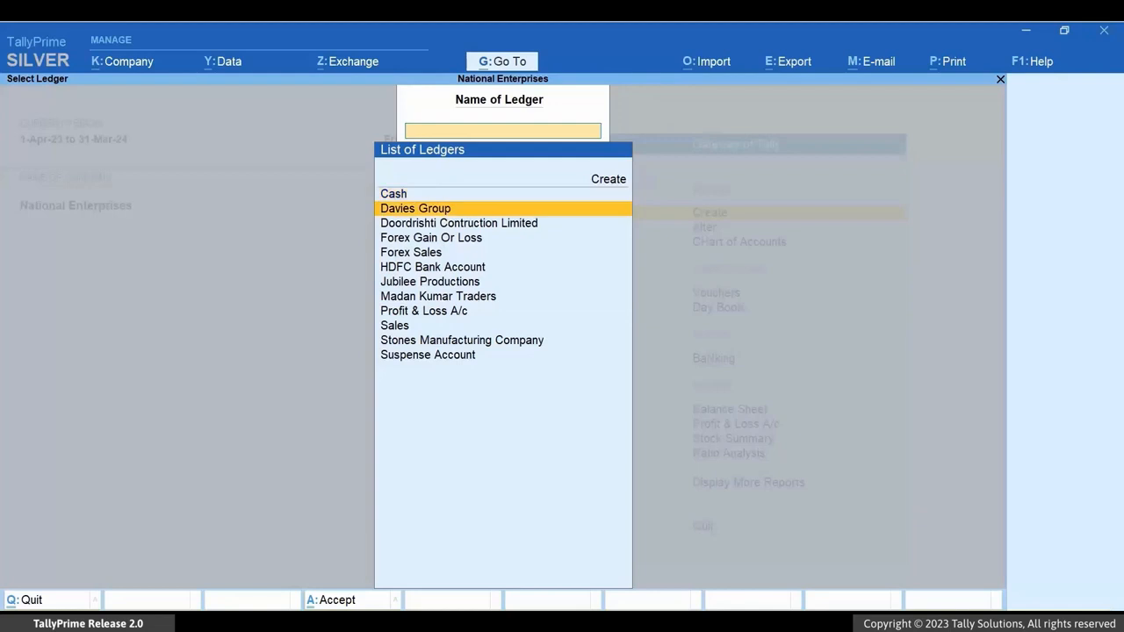
key(Return)
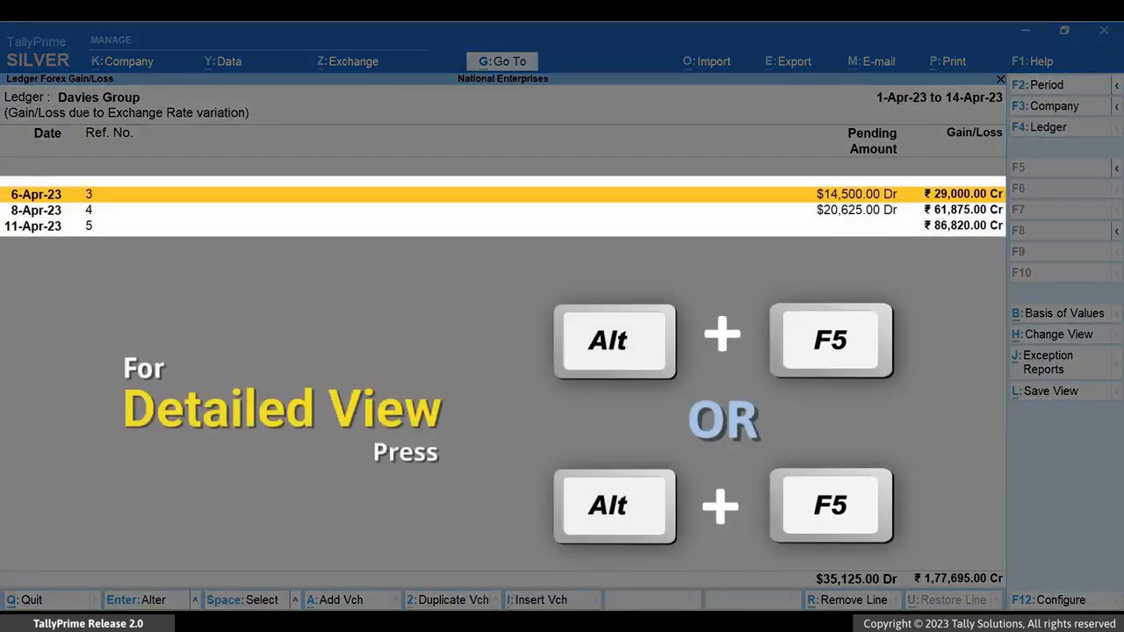
- Show the statement in detailed view and go through the bills' sales and receipt entries with their gain or loss
key(alt+F5)
key(Down)
key(Down)
key(Down)
key(Down)
key(Down)
key(Down)
key(Down)
key(Down)
key(Down)
key(Down)
key(Down)
key(Down)
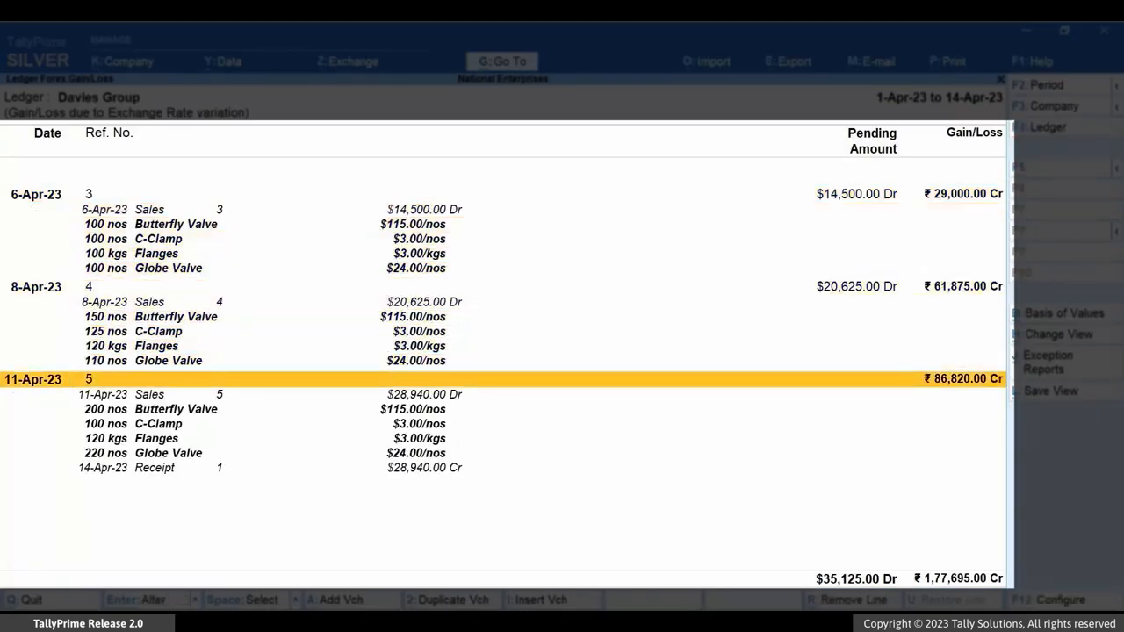
key(Down)
key(Down)
key(Down)
key(Down)
key(Down)
key(Down)
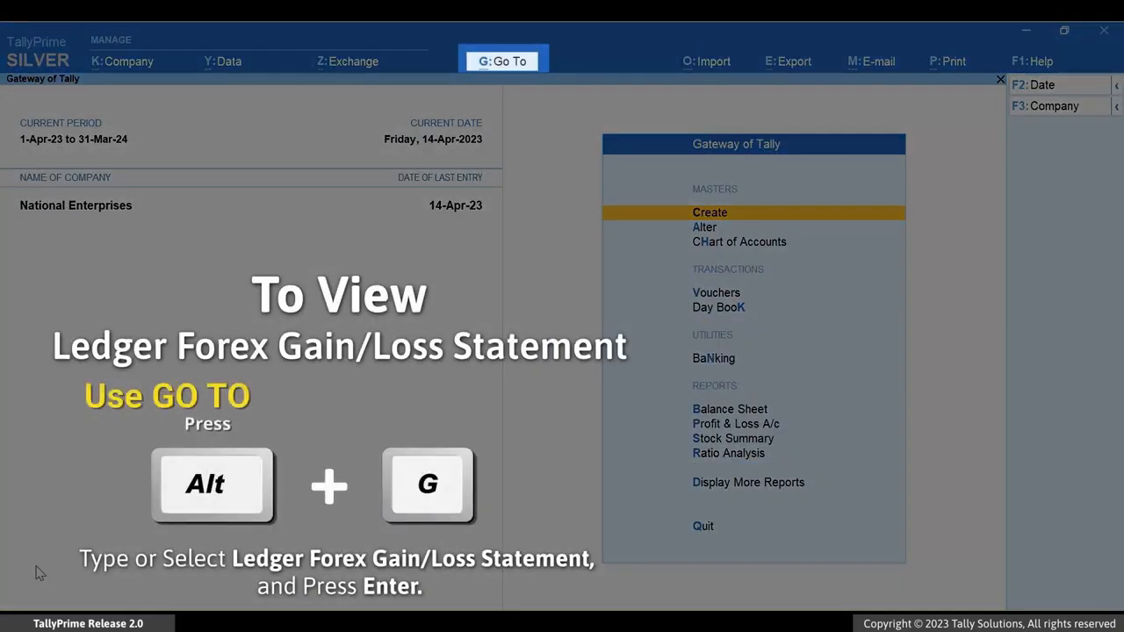
- Open voucher creation for a new sales voucher
key(alt)
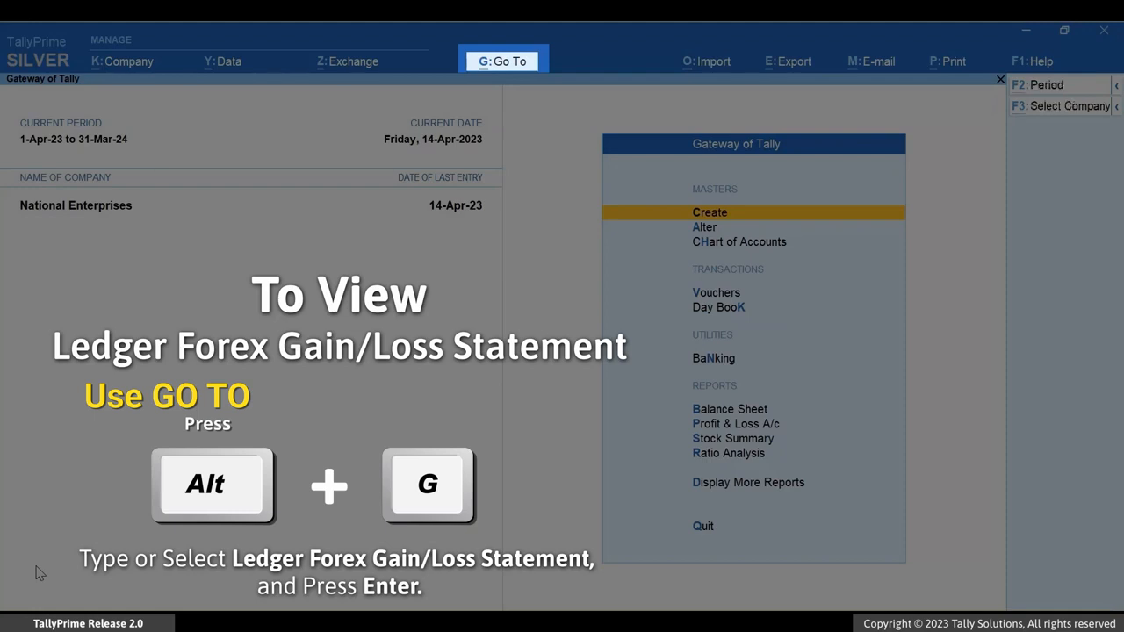
key(alt+g)
key(Up)
key(Up)
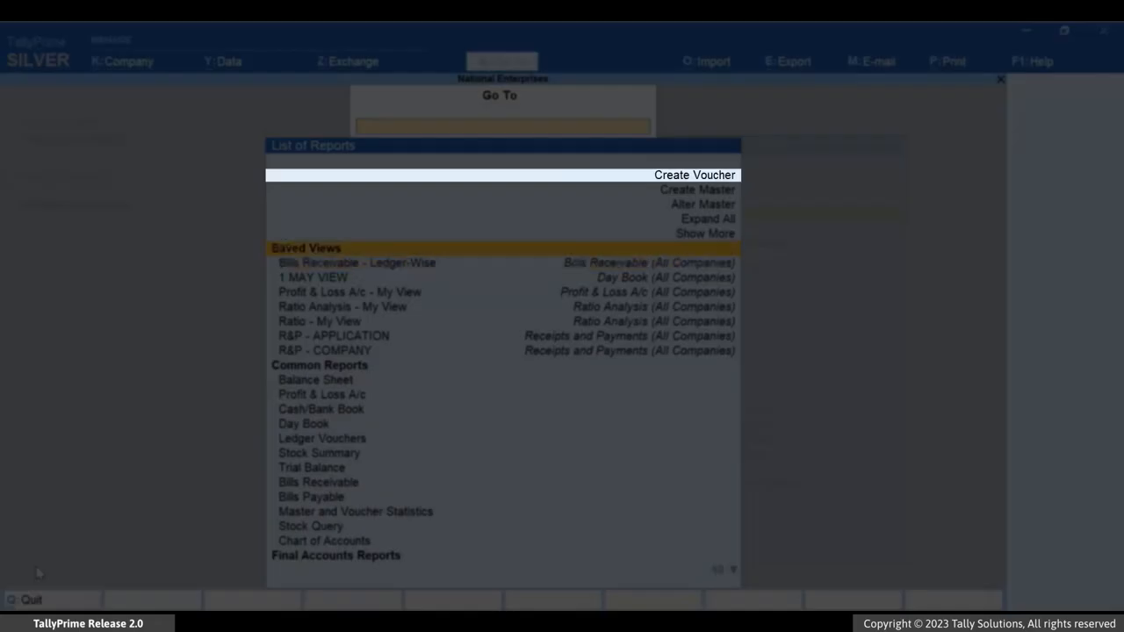
key(Up)
key(Up)
key(Up)
key(Return)
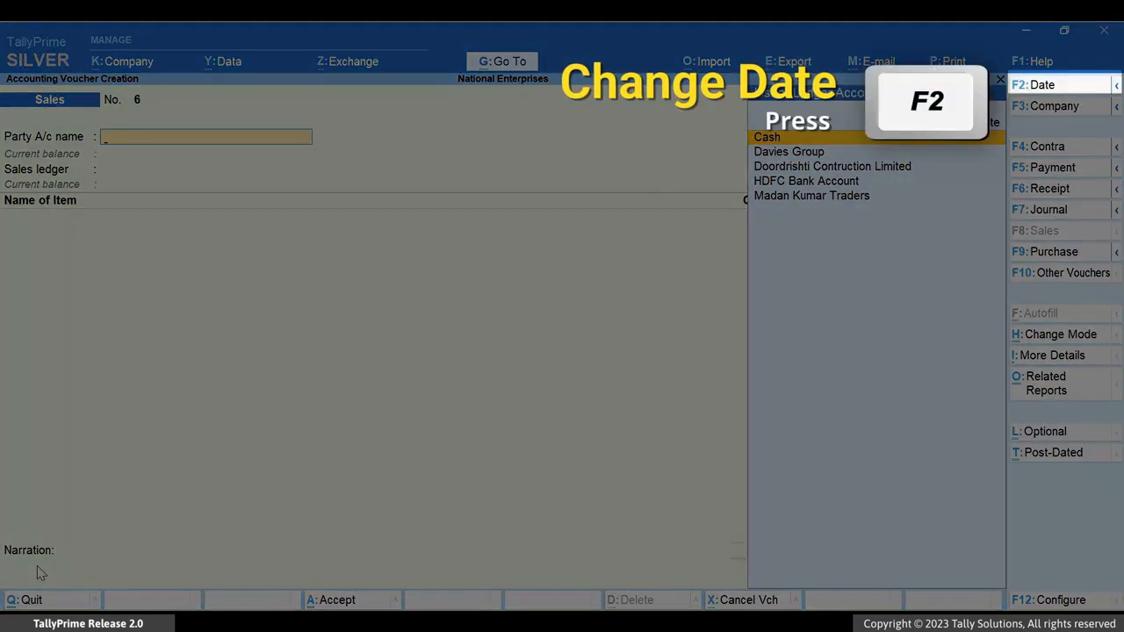
- Date the sales voucher 16-4-23, choose Davies Group as the party account and accept its party details
key(F2)
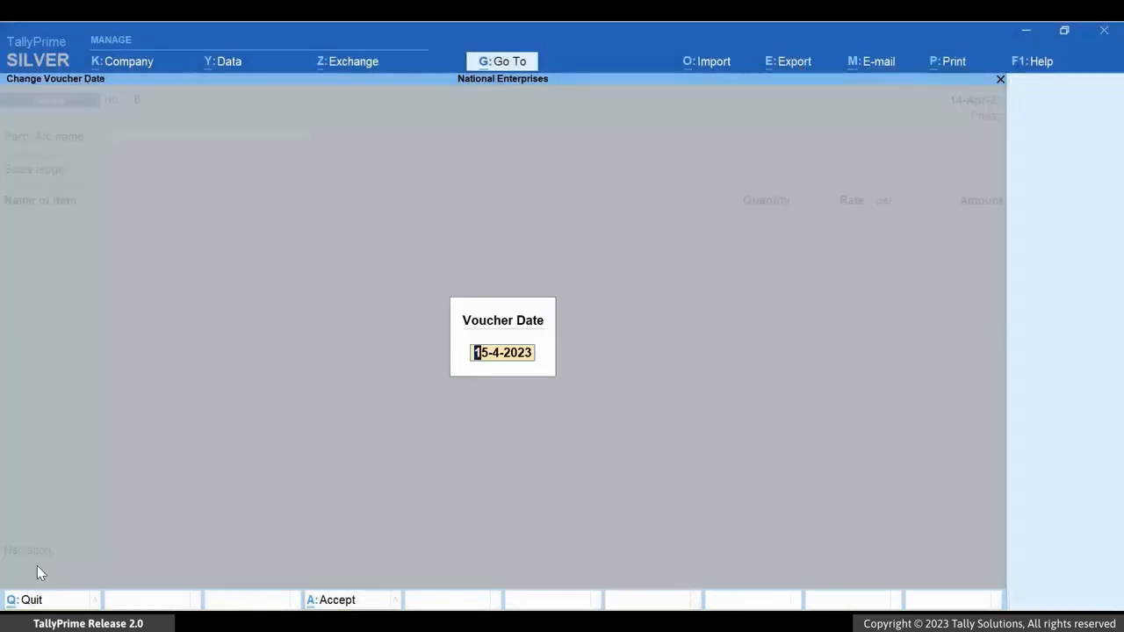
text(16-4-23)
key(Return)
key(Down)
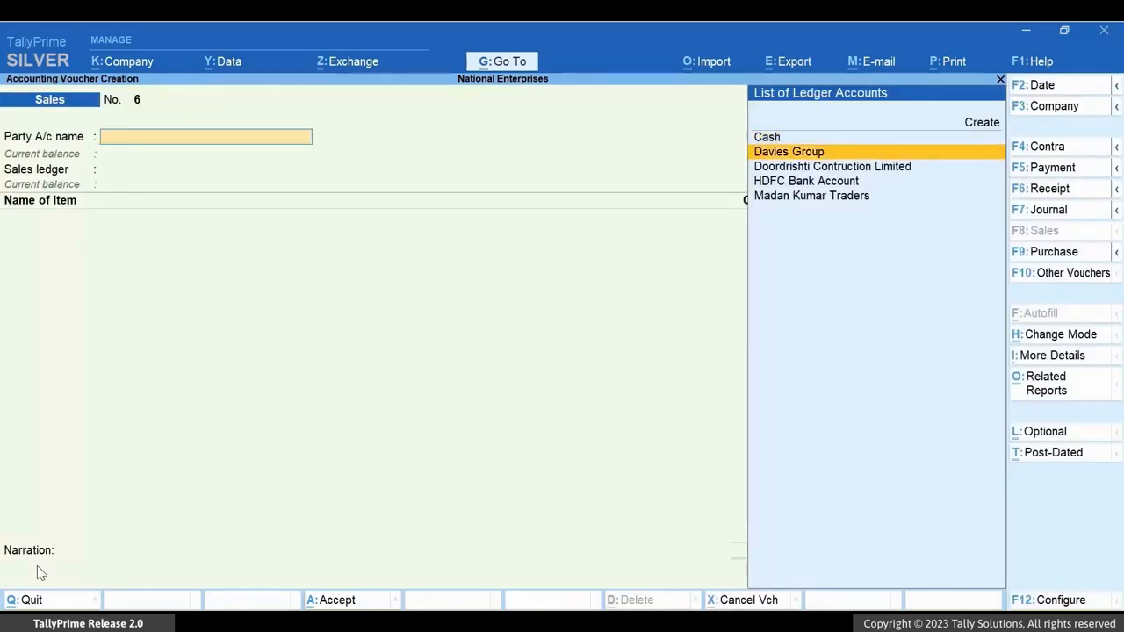
key(Return)
key(ctrl+a)
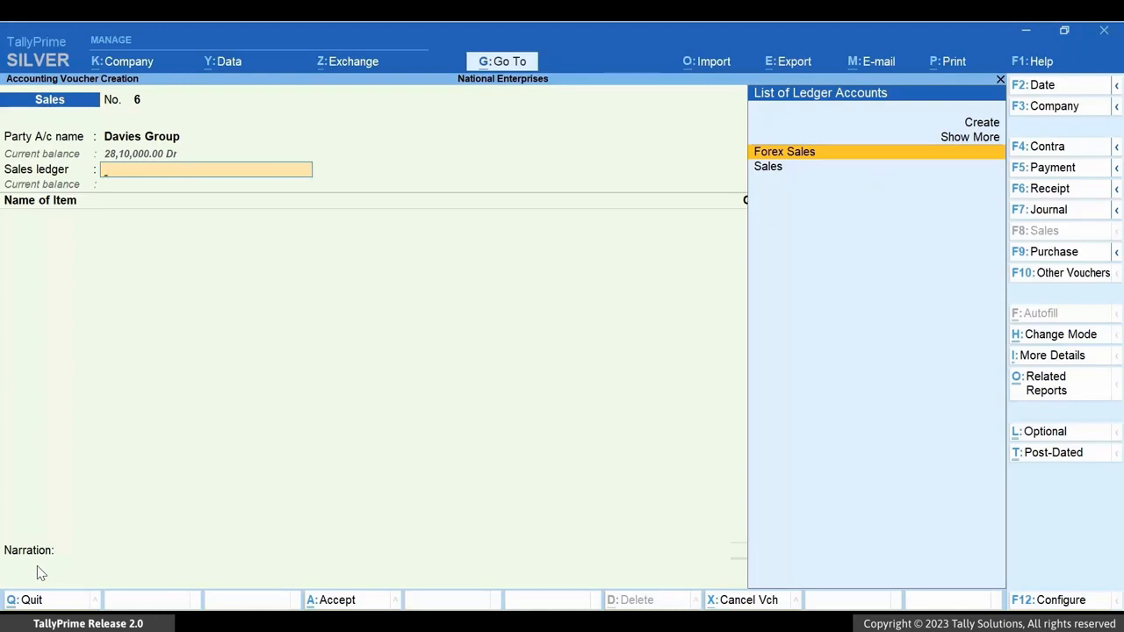
- Choose Forex Sales as the sales ledger and add 120 nos of Butterfly Valve at $115 each, with the exchange rate ₹ 79/$
key(Return)
text(Bu)
key(Return)
text(1)
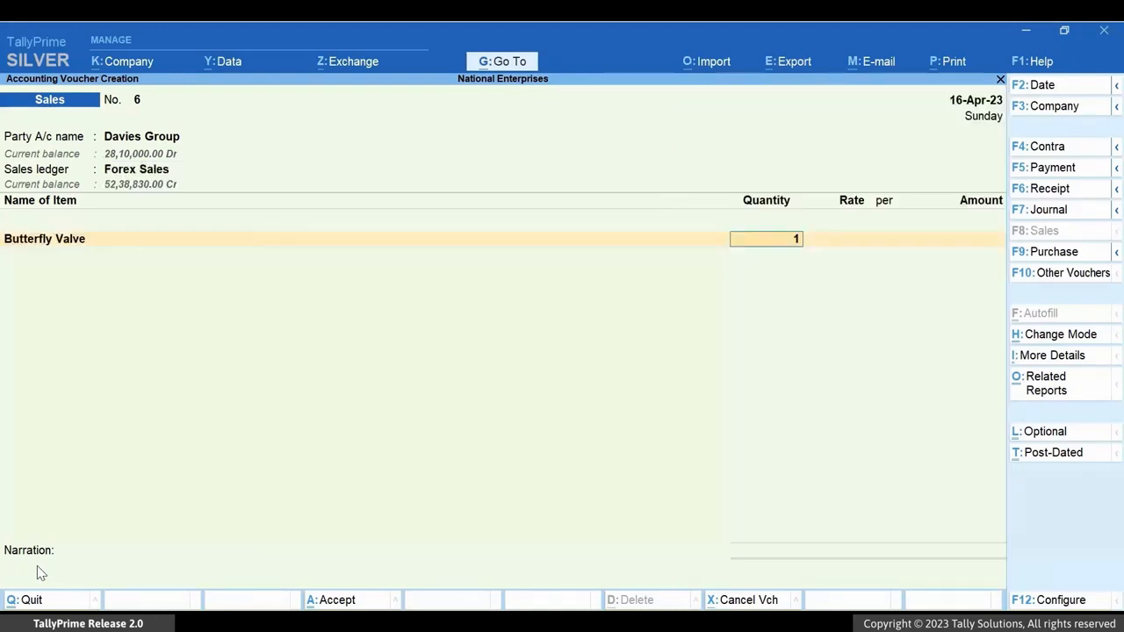
text(20)
key(Return)
key(Return)
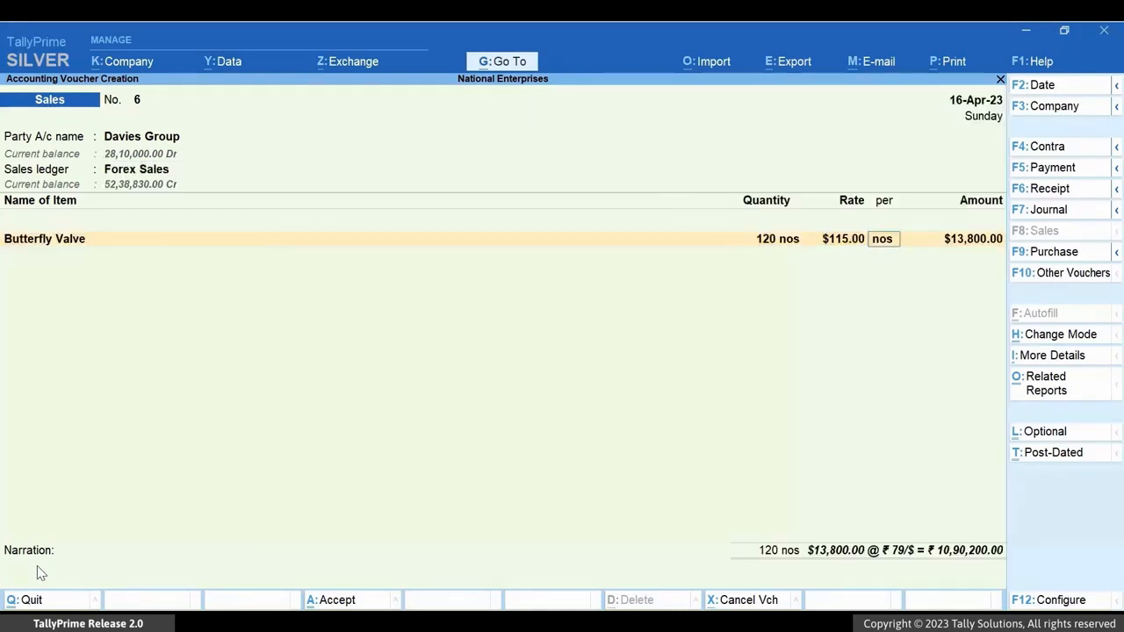
key(Return)
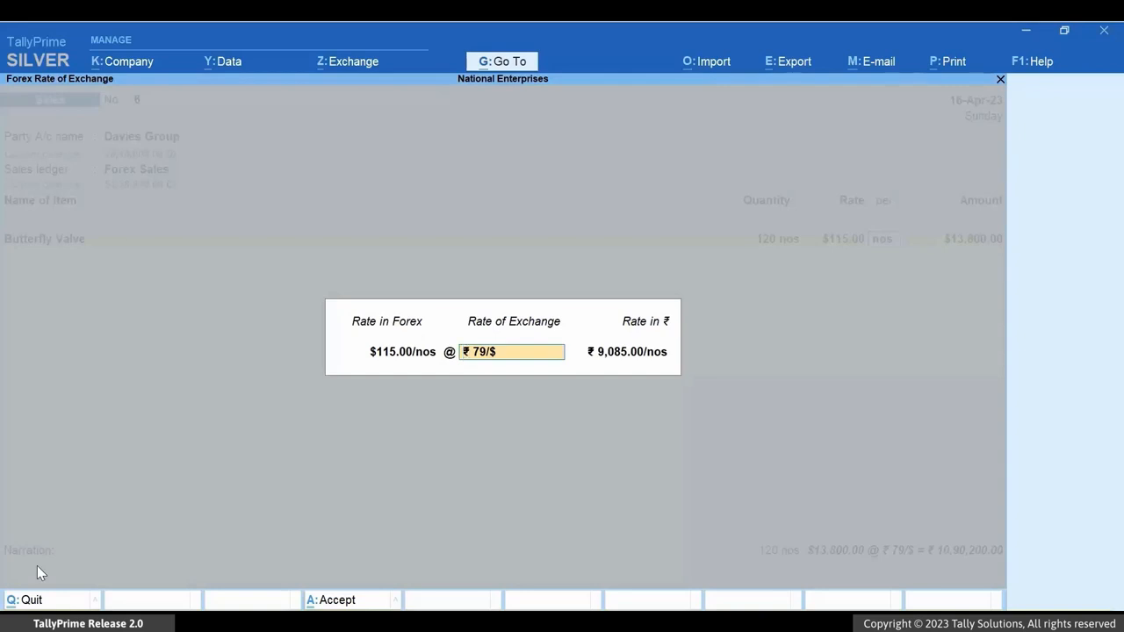
key(Return)
key(Return)
key(Return)
- Add 100 nos of C-Clamp at $3 each to the sales voucher, keeping the ₹ 79/$ exchange rate
text(C-Clamp)
key(Return)
text(100)
key(Return)
text($3.00)
key(Return)
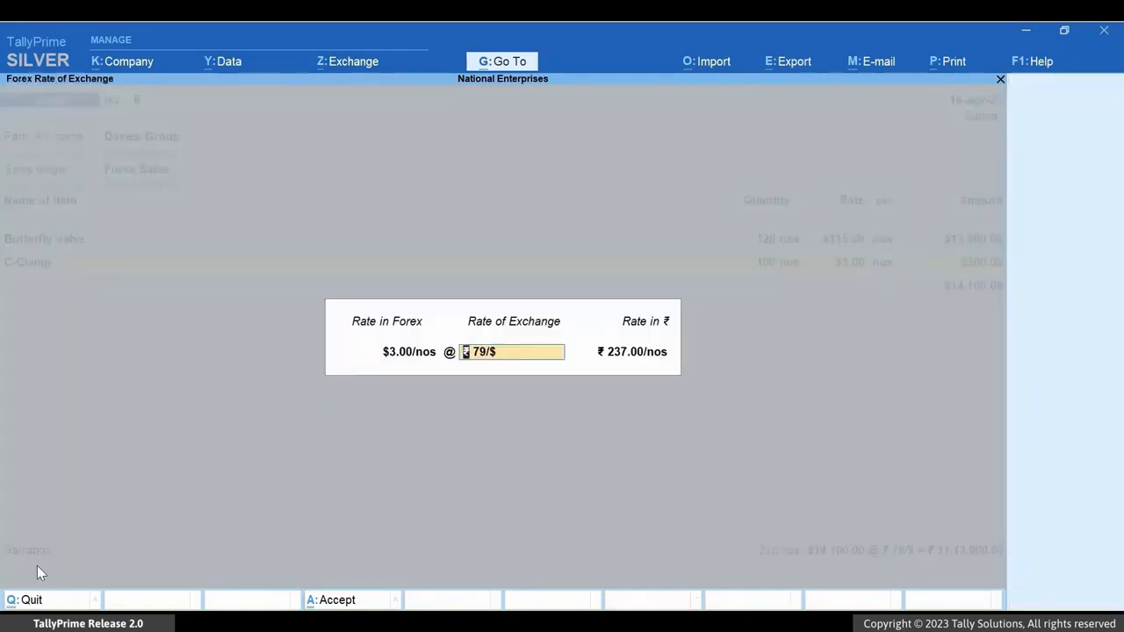
- Add 200 kgs of Flanges at $3 per kg to the sales voucher
key(Return)
key(Return)
text(Fl)
key(Return)
text(200)
key(Return)
text($3)
- Add 50 nos of Globe Valve at $24 each to the sales voucher
key(Return)
key(Return)
key(Return)
text(Globe Valve)
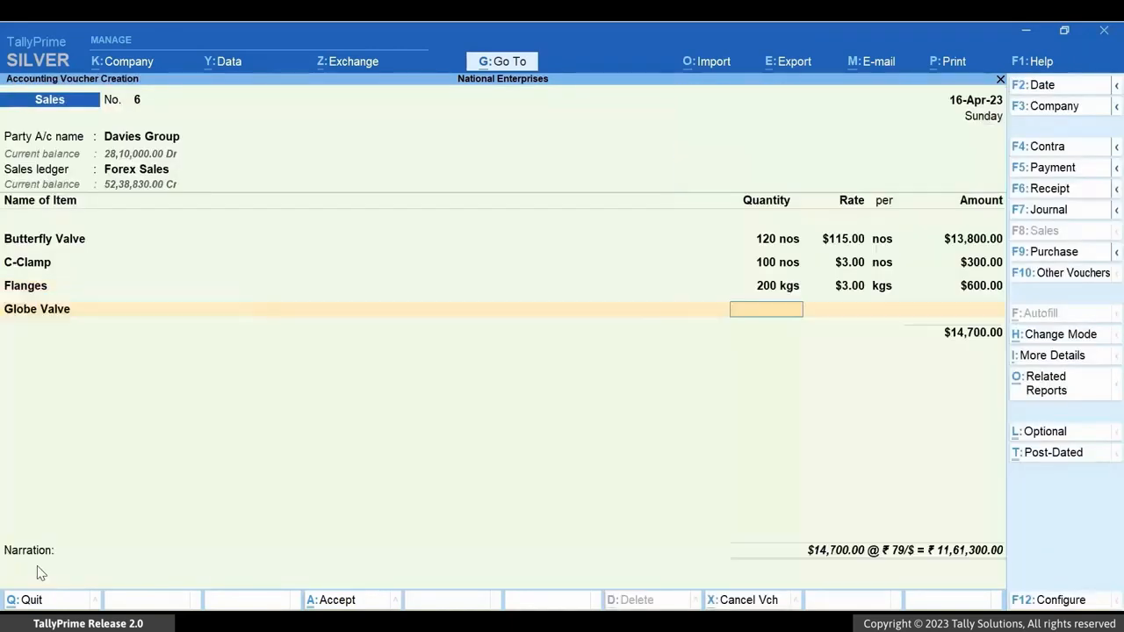
text(50)
key(Return)
text($24)
key(Return)
key(Return)
key(Return)
- Accept New Ref 6 in the bill-wise details and save the sales voucher with the narration "To be delivered by the end of April-2023."
key(Return)
key(Return)
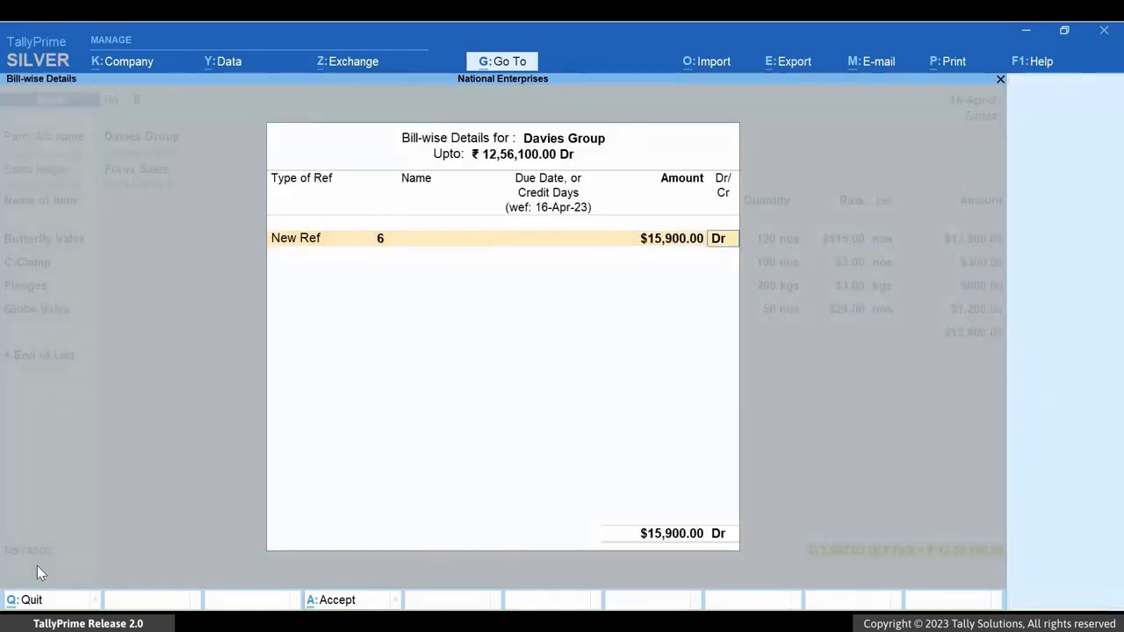
key(Return)
text(To be delivered by the end of April-2023.)
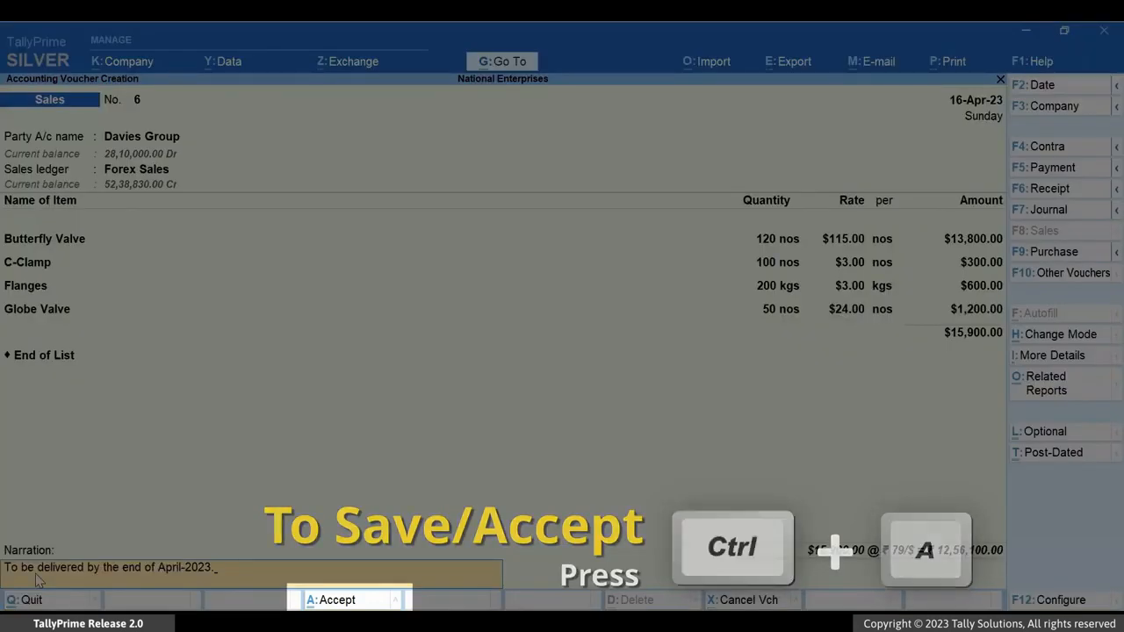
key(ctrl+a)
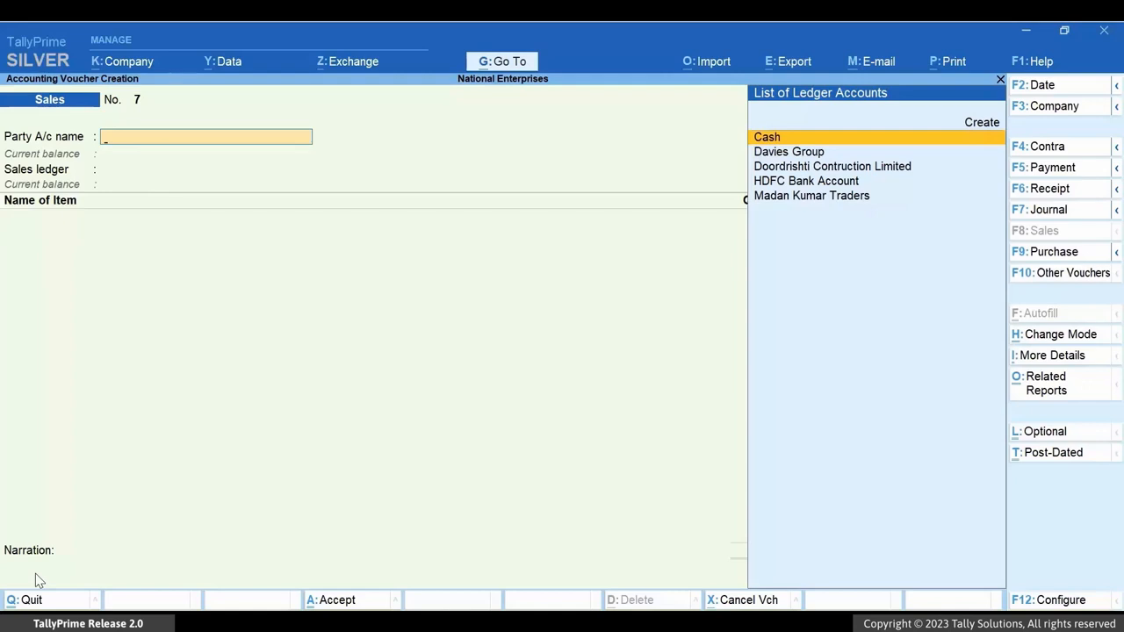
key(Escape)
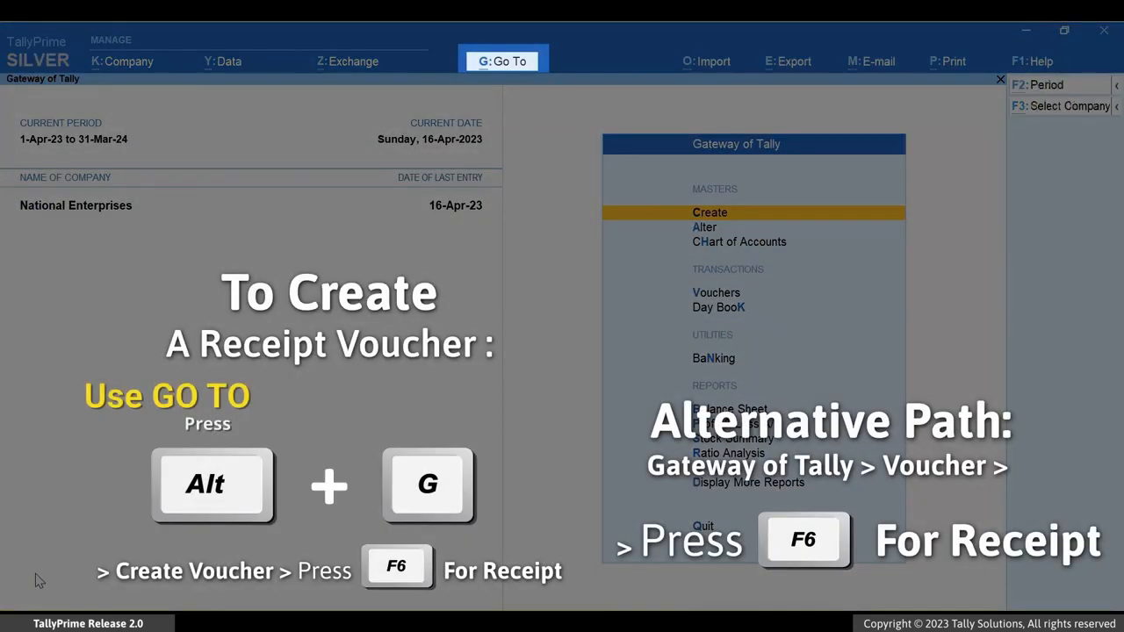
- Open voucher creation for a new receipt voucher
key(alt+g)
key(Up)
key(Up)
key(Up)
key(Up)
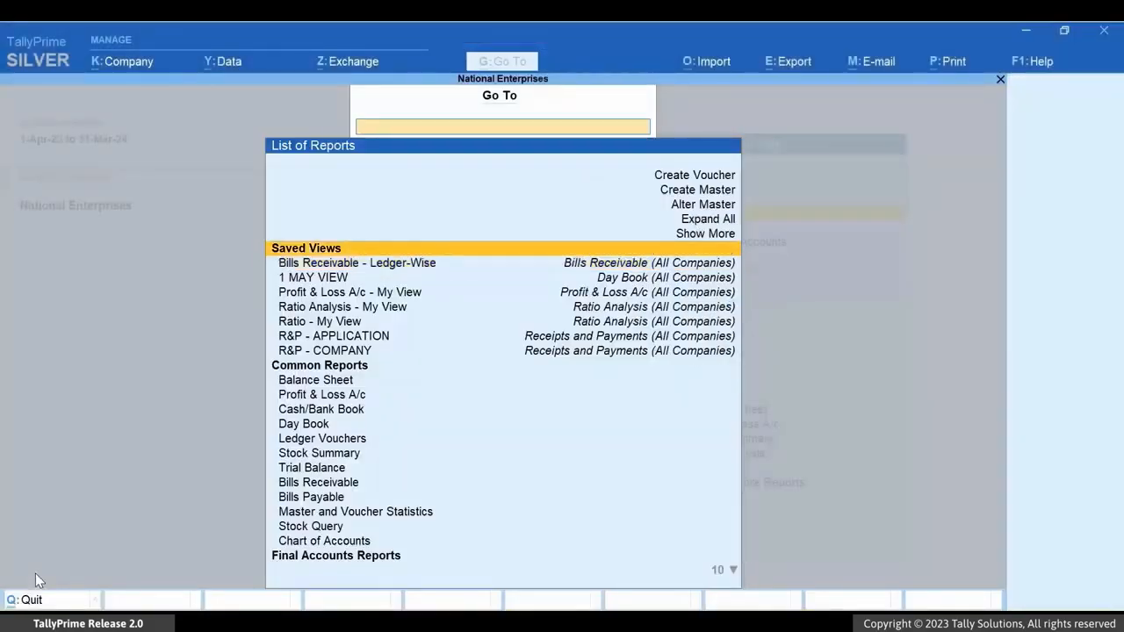
key(Up)
key(Up)
key(Return)
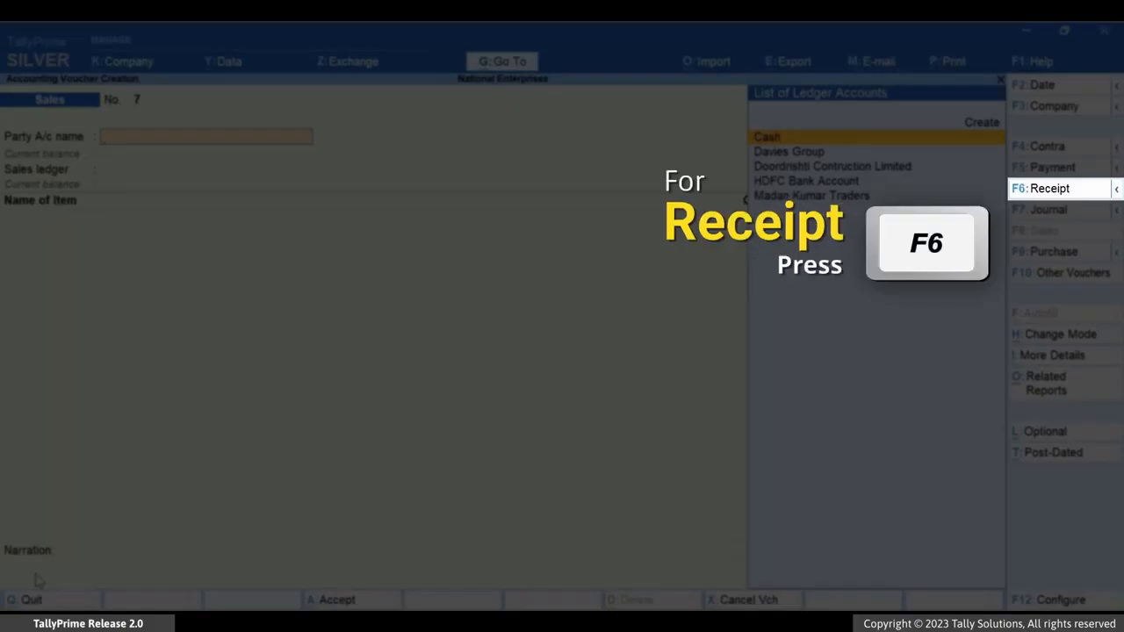
key(F6)
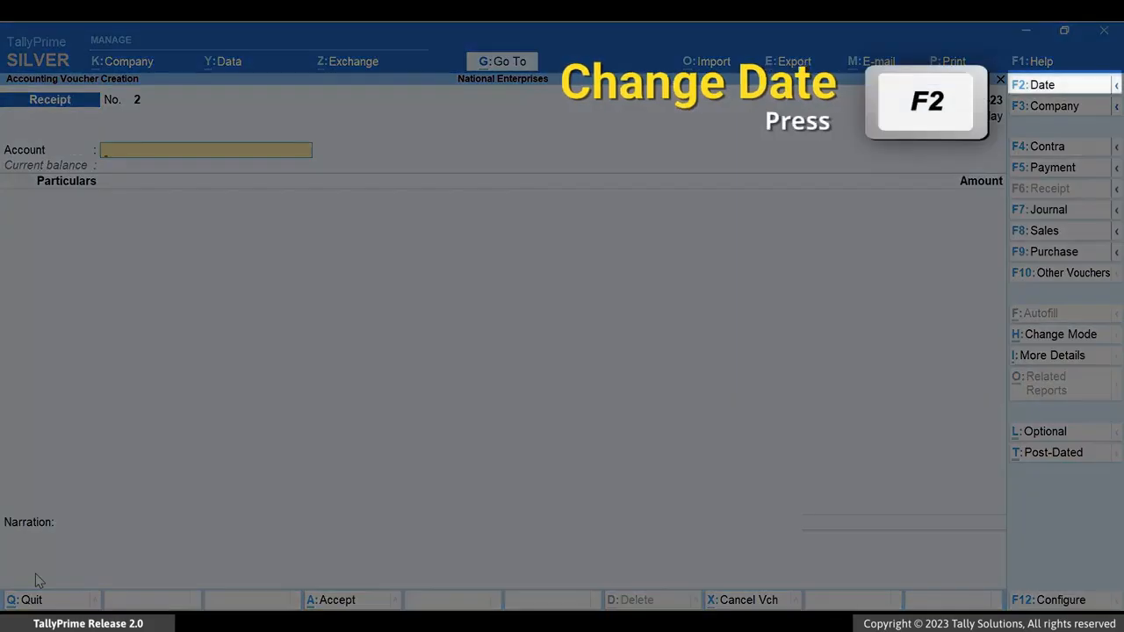
- Date the receipt voucher 18-4-23 and choose HDFC Bank Account as its account
key(F2)
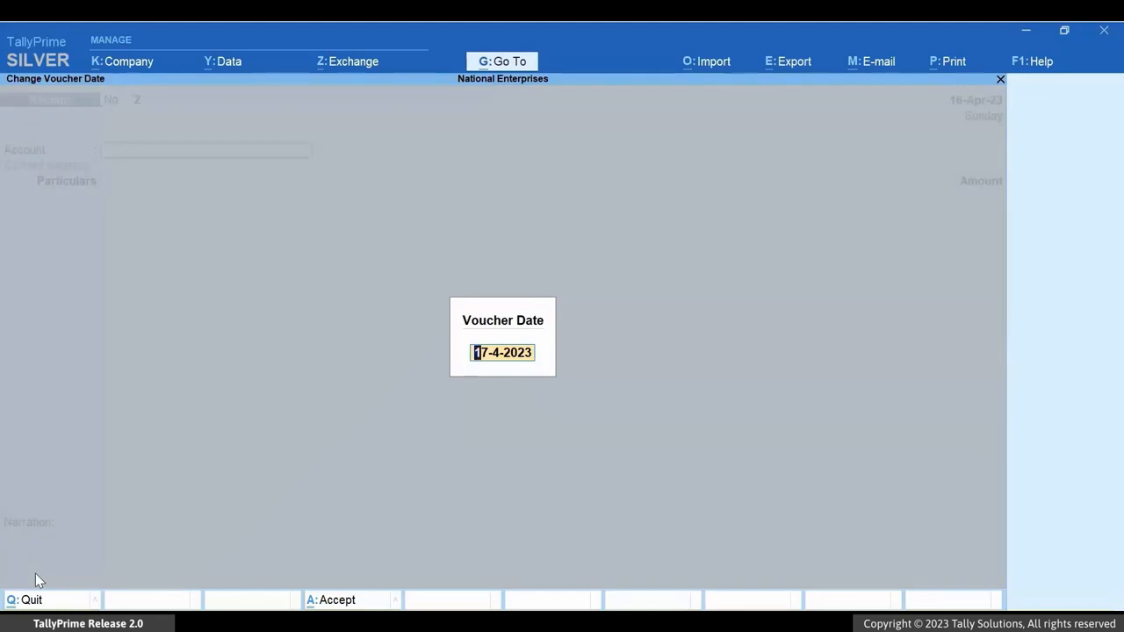
text(18-4-23)
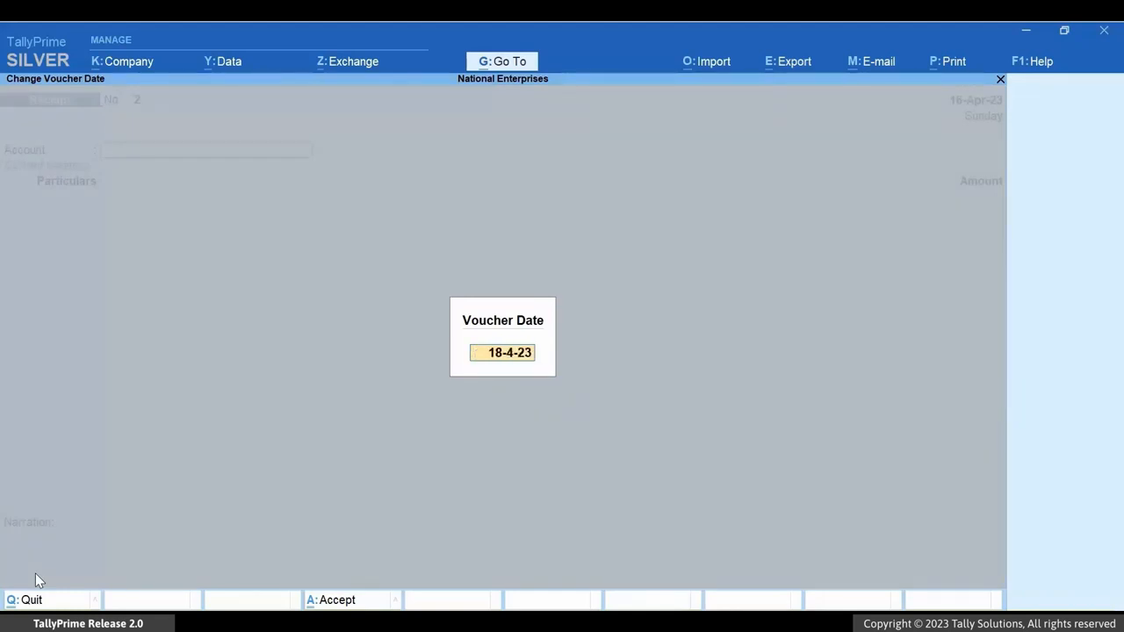
key(Return)
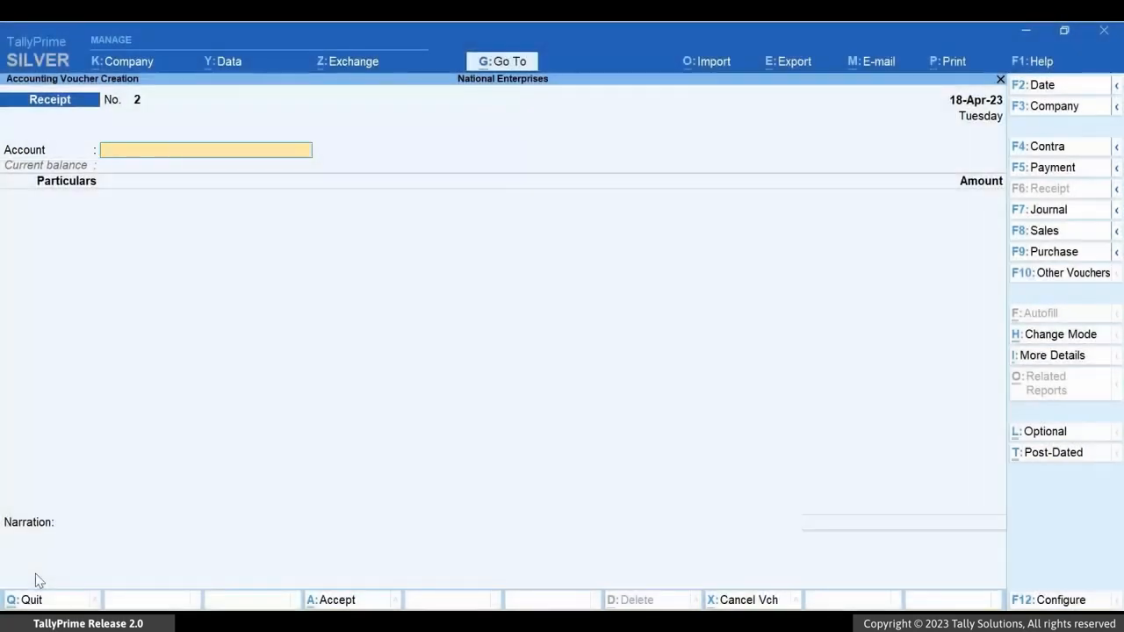
text(H)
key(Return)
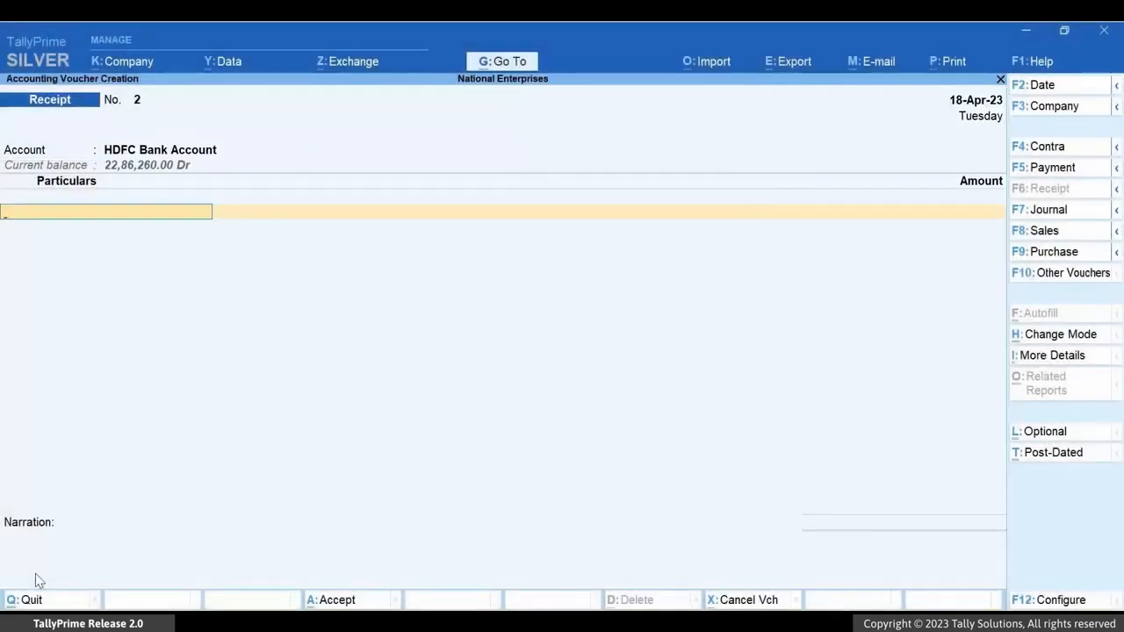
- Enter Davies Group in the receipt's particulars with an amount of $15900 at the ₹ 79/$ exchange rate
text(D)
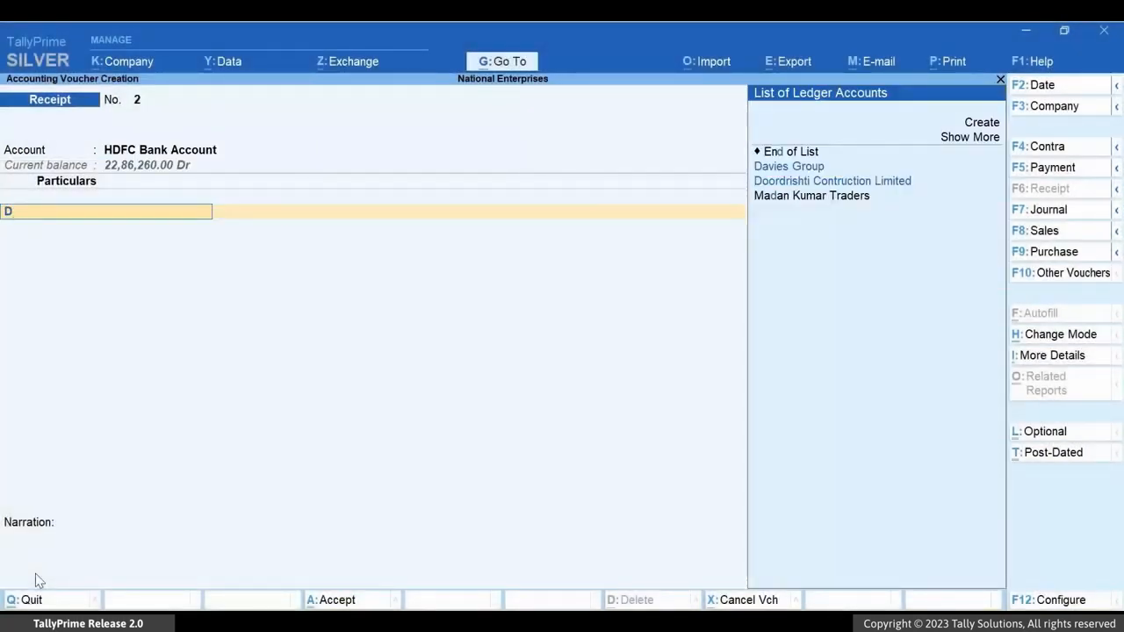
key(Down)
key(Return)
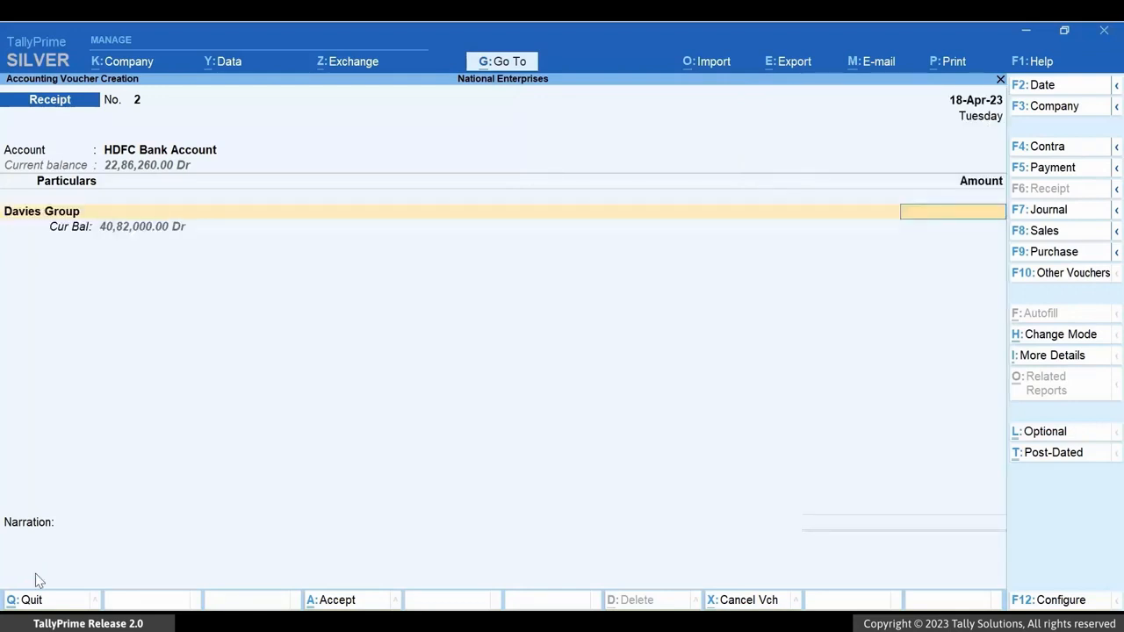
text($)
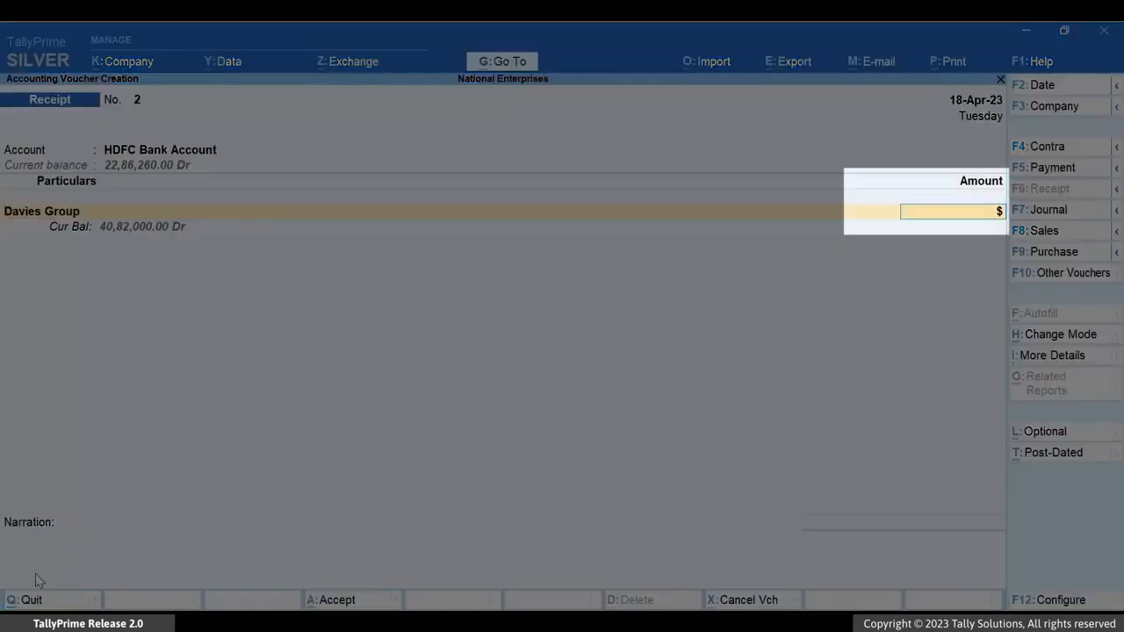
text(15,9000)
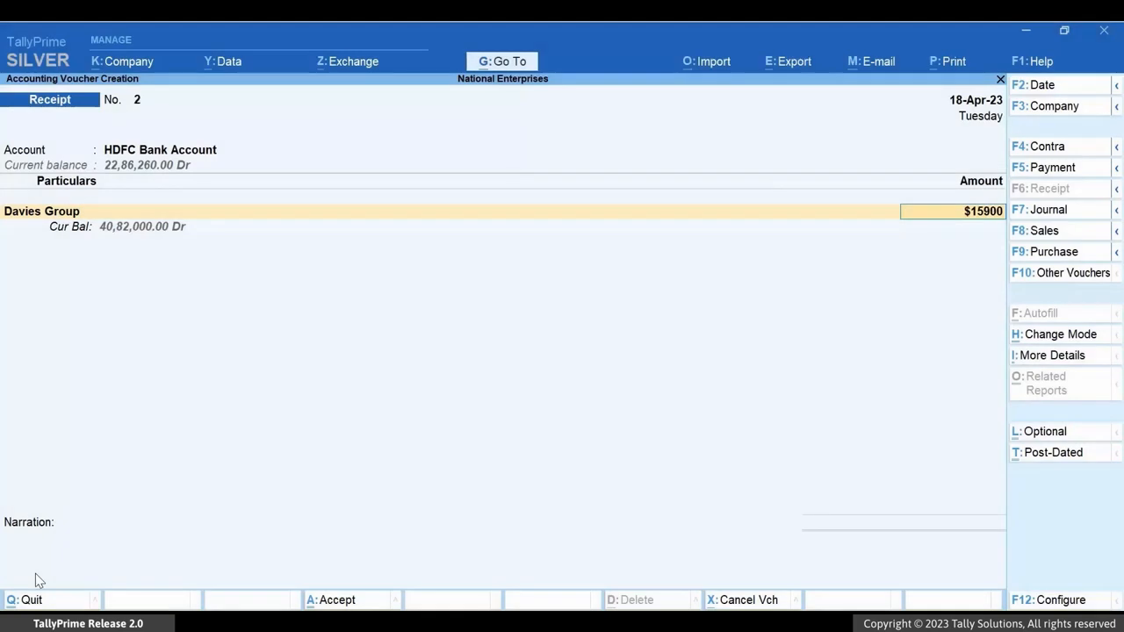
key(Return)
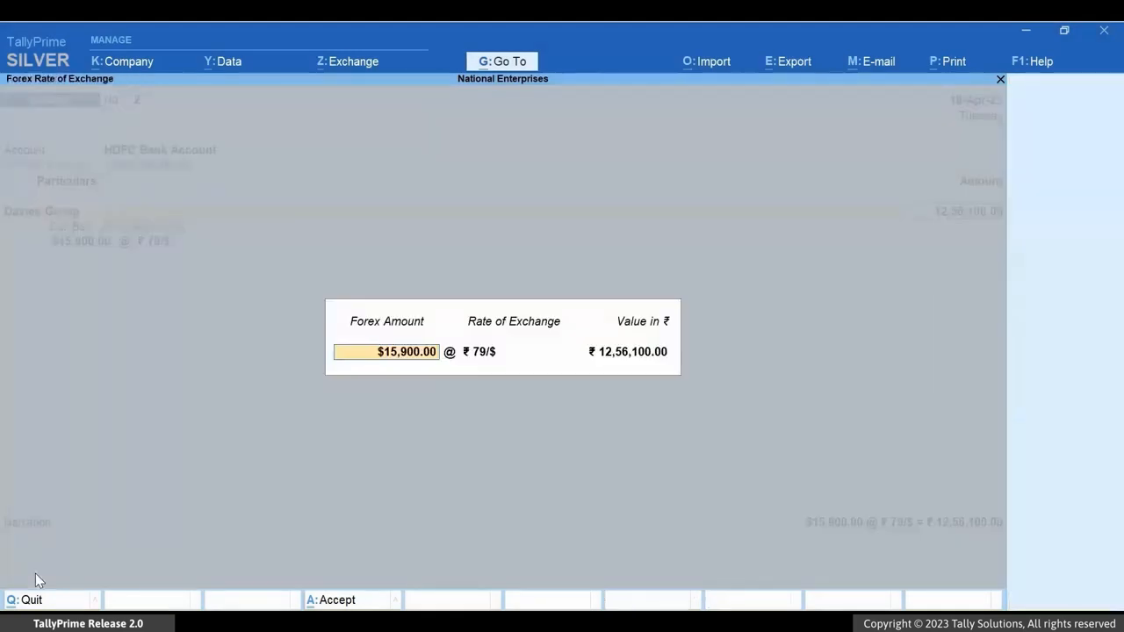
key(Return)
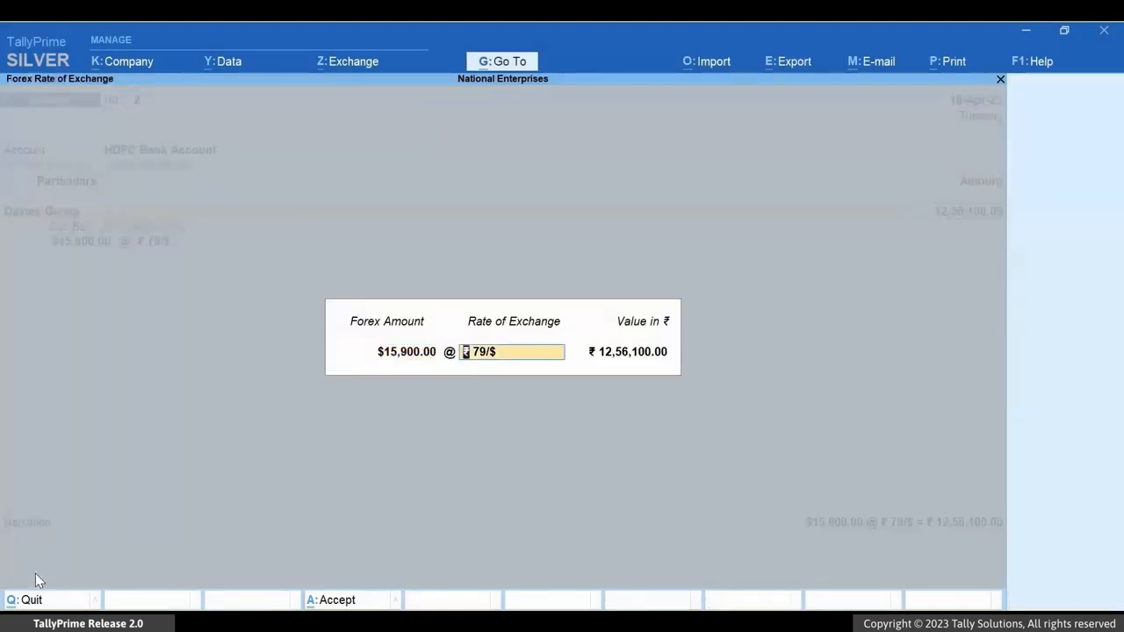
key(Return)
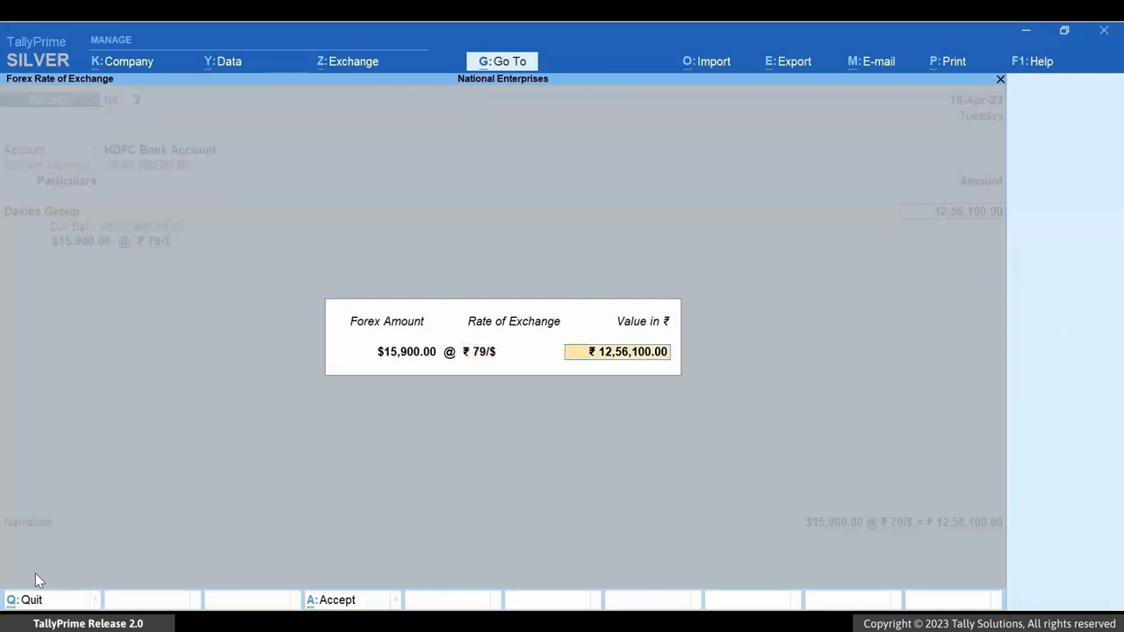
key(Return)
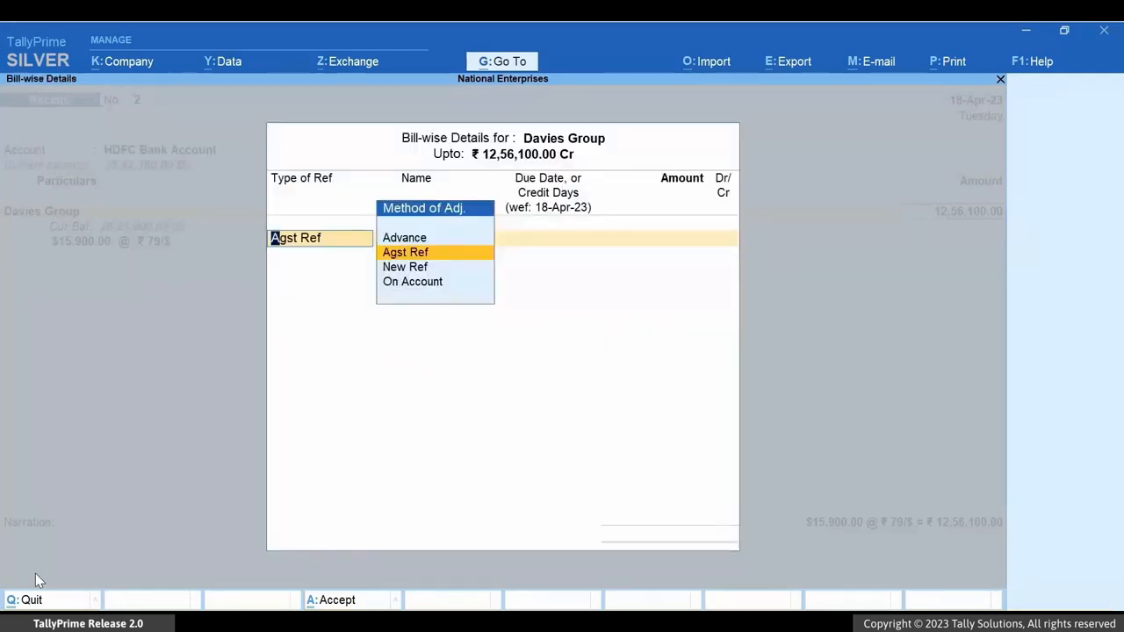
- Allocate the $15,900 receipt as Agst Ref to pending bill 6 dated 16-Apr-23
key(Return)
key(Down)
key(Down)
key(Down)
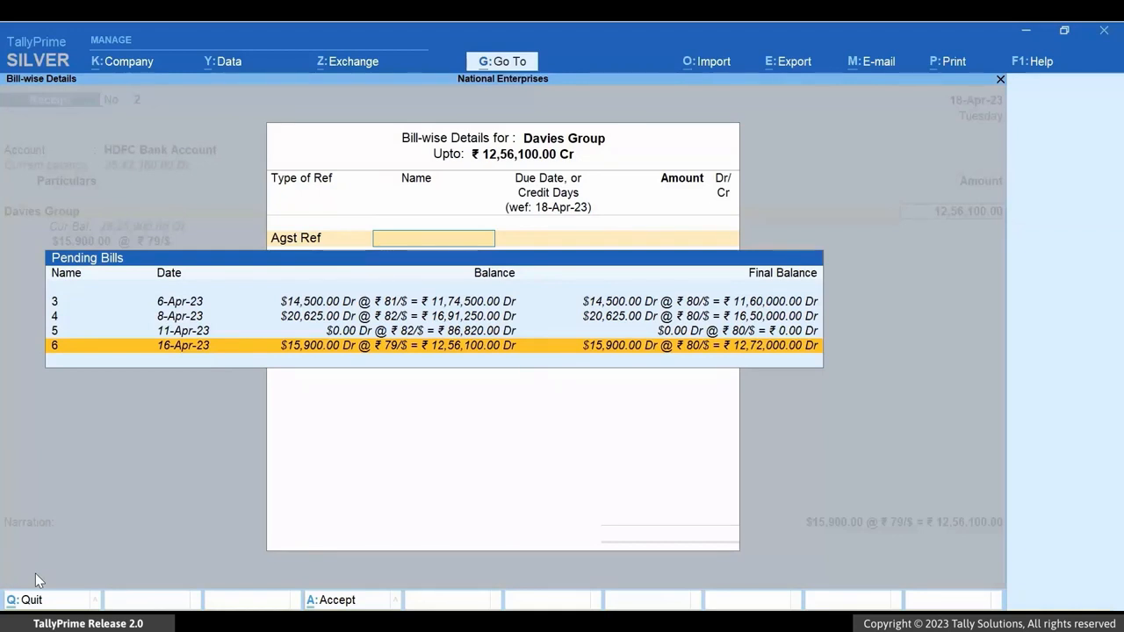
key(Return)
key(Return)
- Accept the Cheque/DD bank allocation and save the receipt with the narration "The rate of exchange is the same as that in the corresponding Sales invoice."
key(Return)
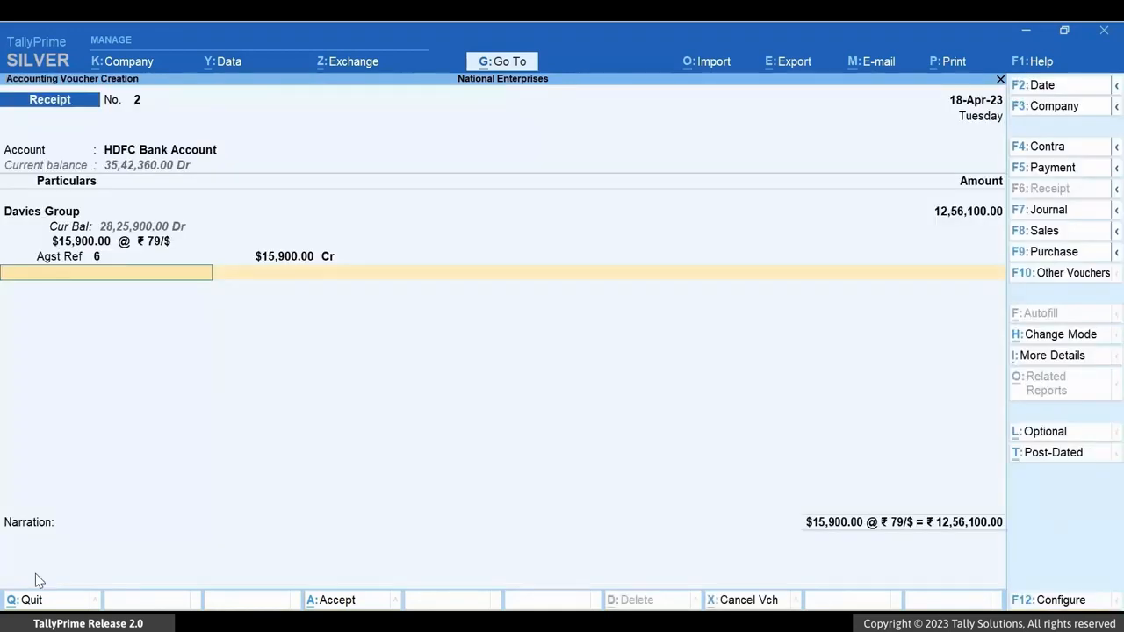
key(Return)
key(Return)
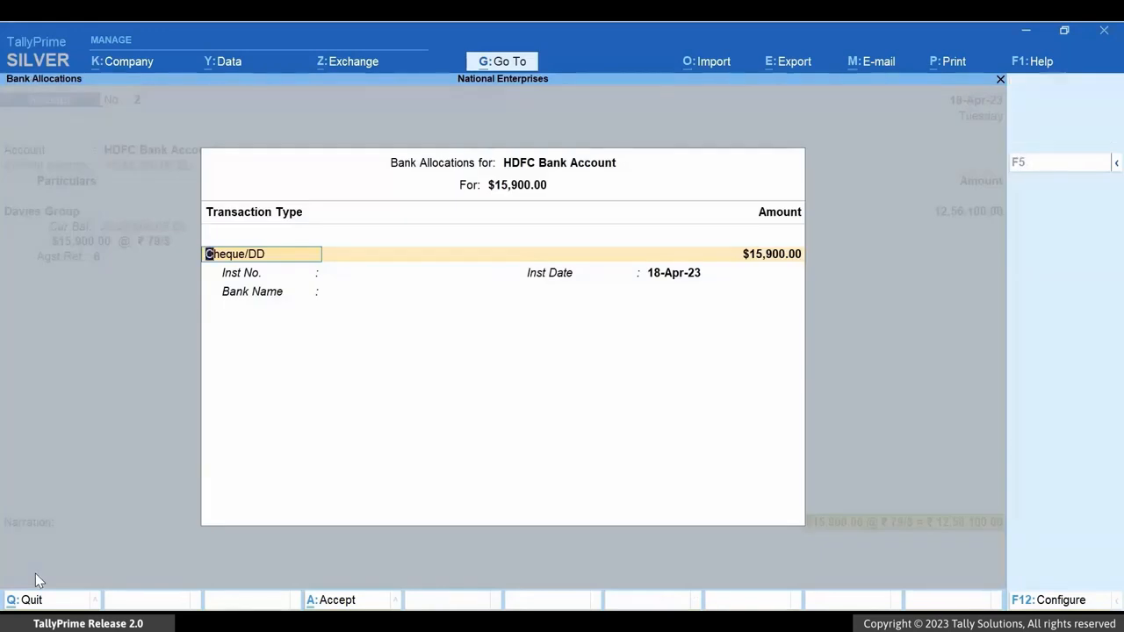
key(ctrl+a)
text(The rate of exchange is )
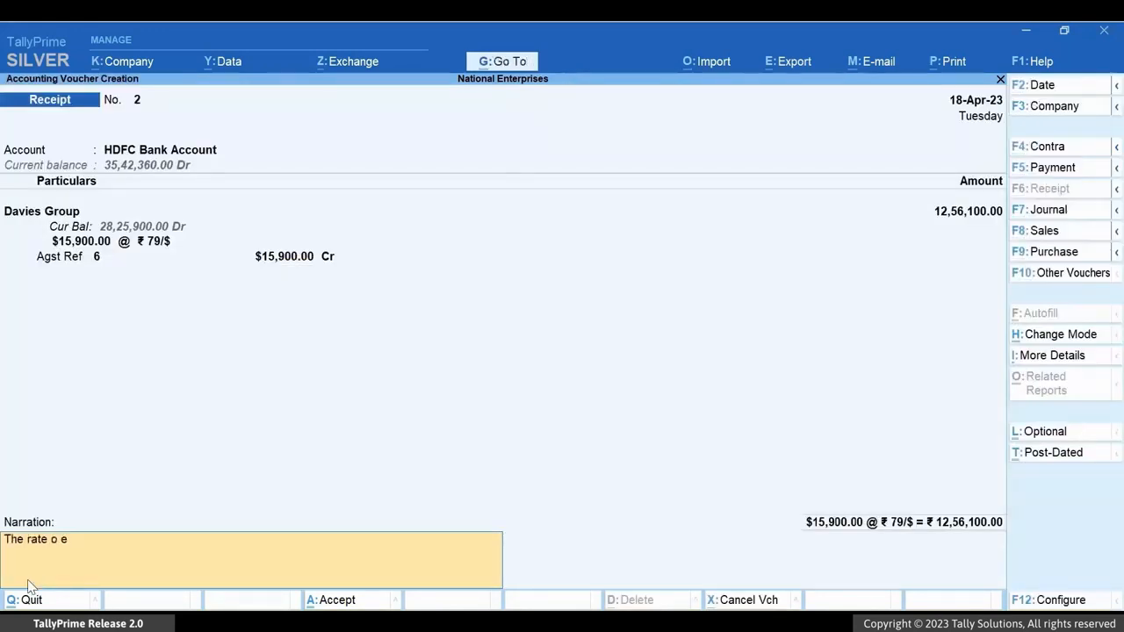
text(the same as that in the corresponding Sales invoice.)
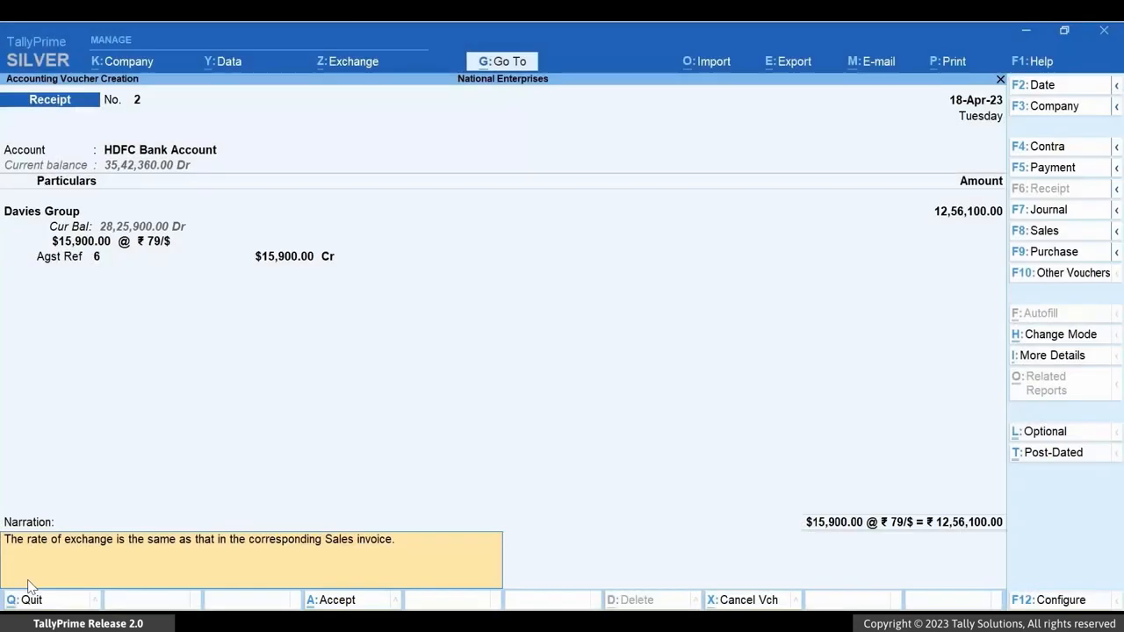
key(ctrl+a)
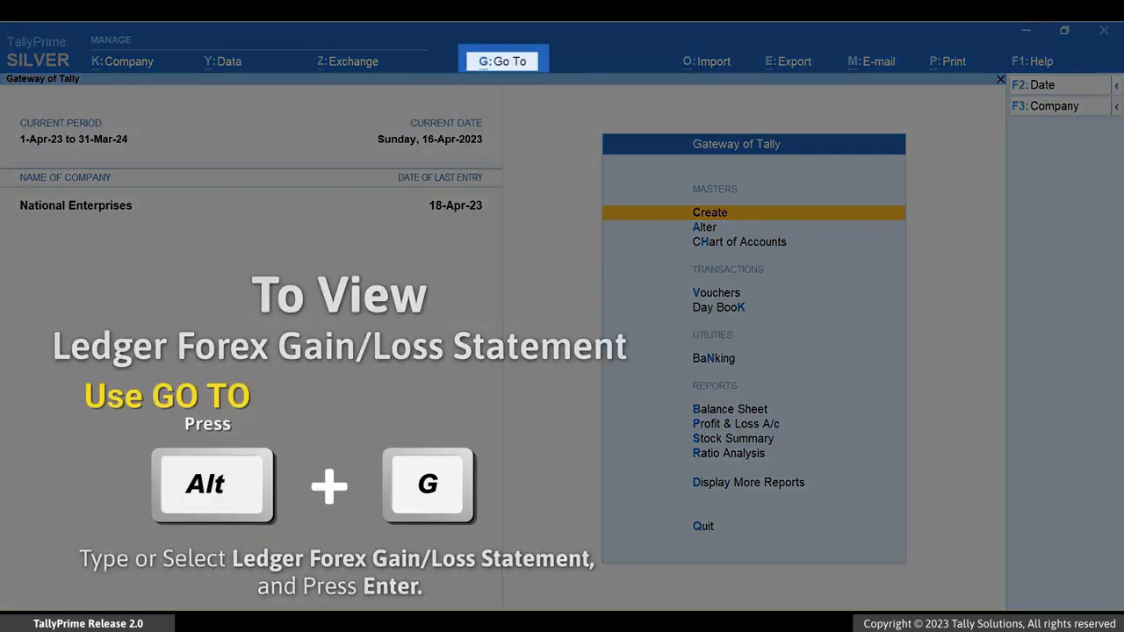
- Open the Ledger Forex Gain/Loss Statement for Davies Group
key(alt+g)
text(Ledger Fore)
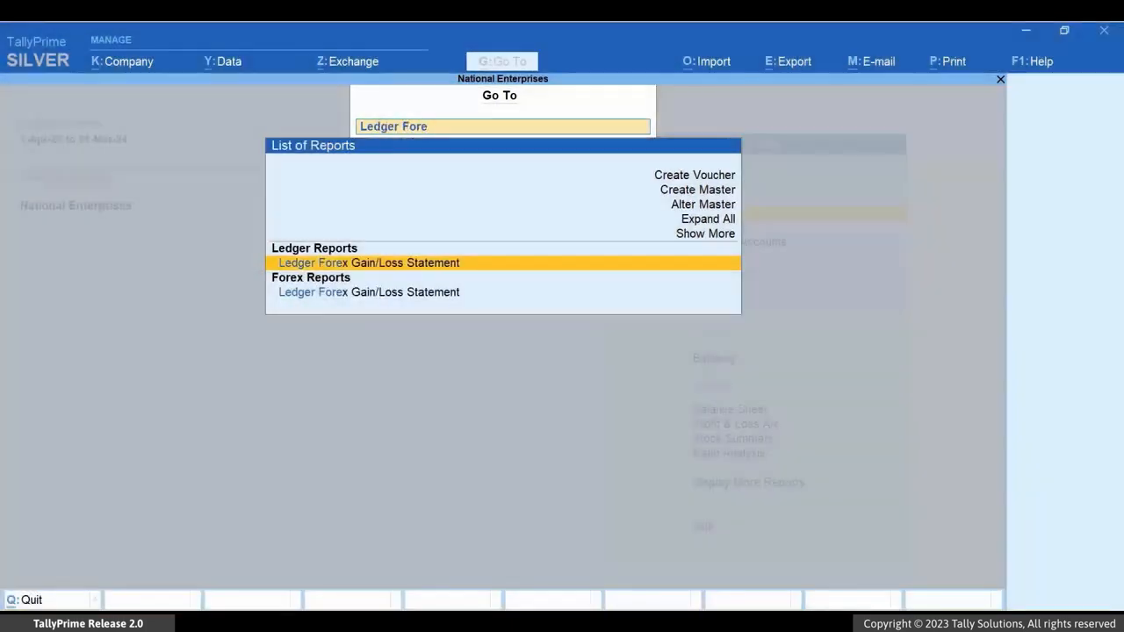
key(Return)
key(Down)
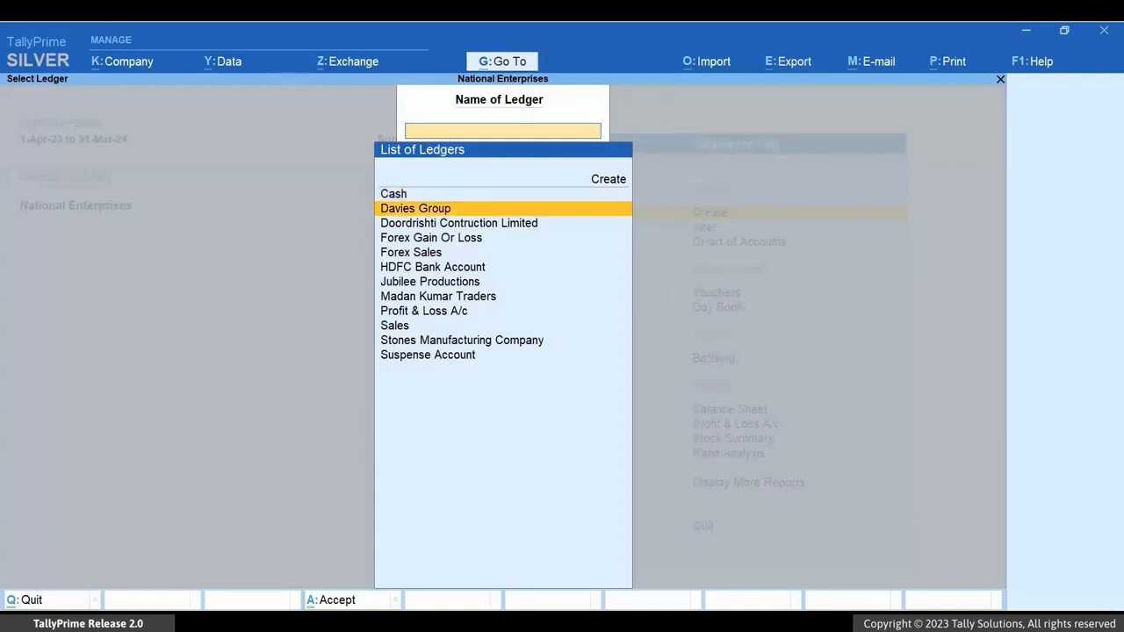
key(Return)
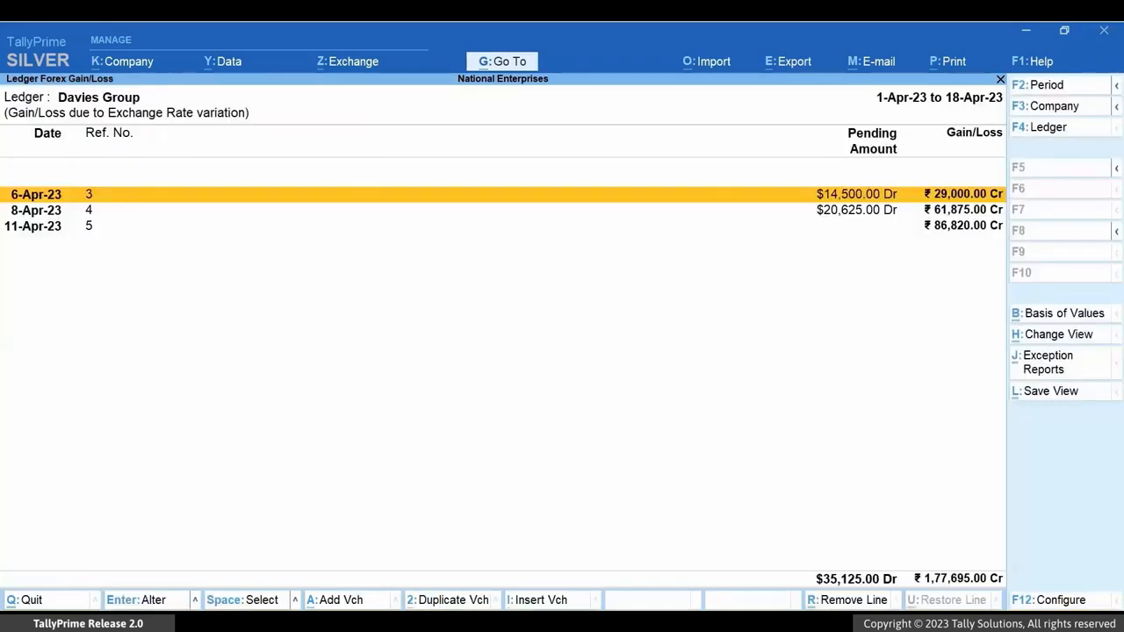
- Switch the Davies Group gain/loss statement to detailed view and go through its bill entries
key(alt+F5)
key(Down)
key(Down)
key(Down)
key(Down)
key(Down)
key(Down)
key(Down)
key(Down)
key(Down)
key(Down)
key(Down)
key(Down)
key(Down)
key(Down)
key(Down)
key(Down)
key(Down)
key(Down)
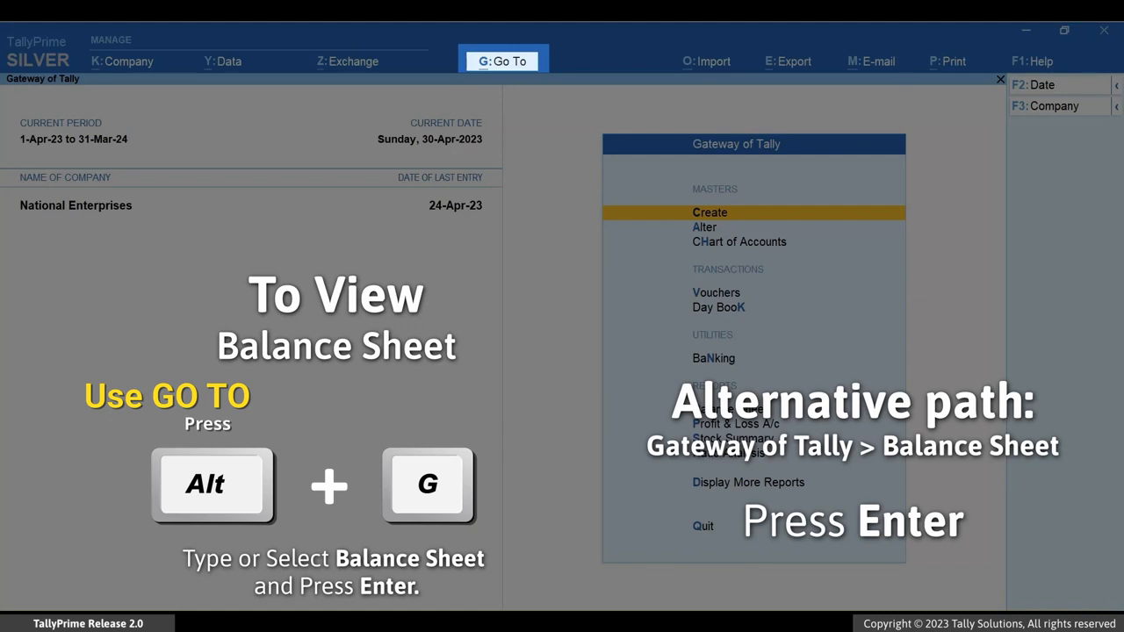
- Open the Balance Sheet and examine its Unadjusted Forex Gain/Loss line under Assets
key(alt+g)
text(B)
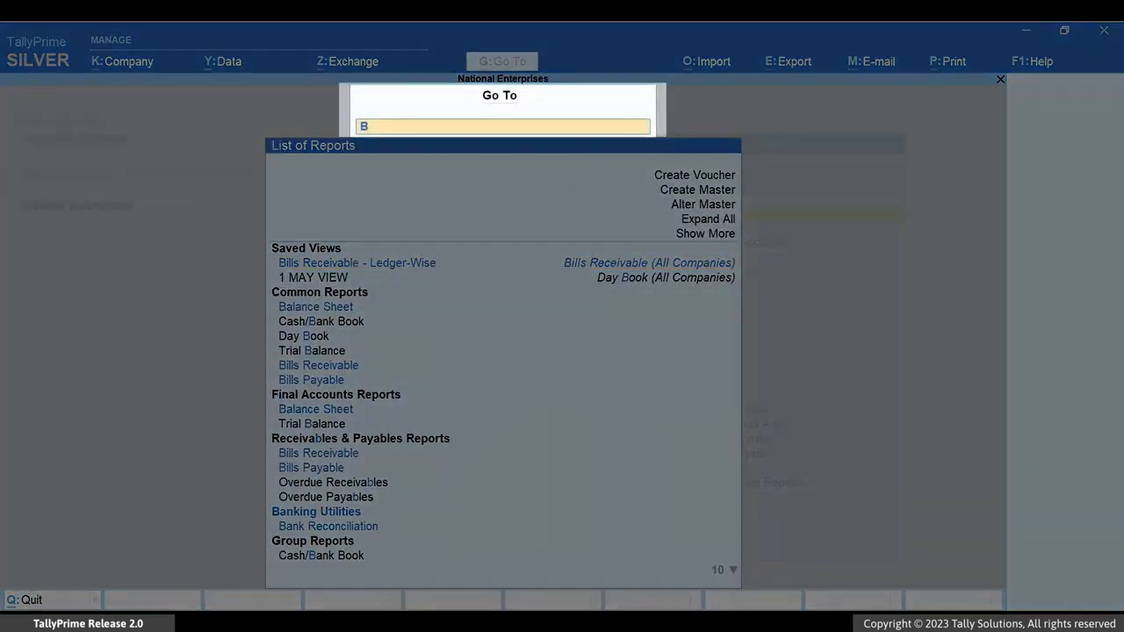
text(AL)
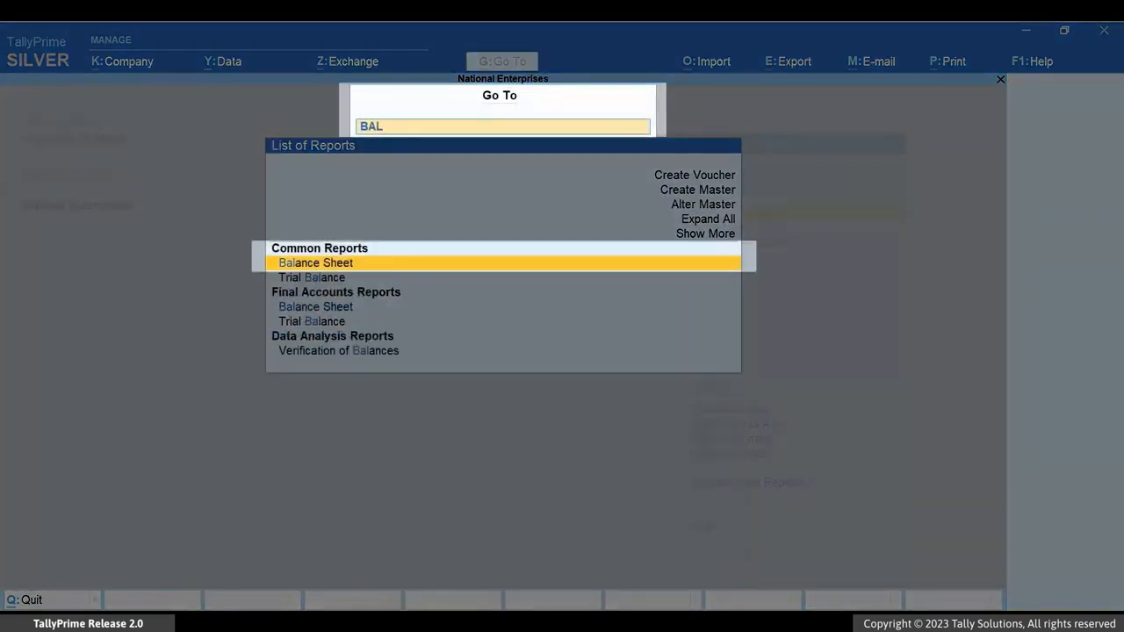
key(Return)
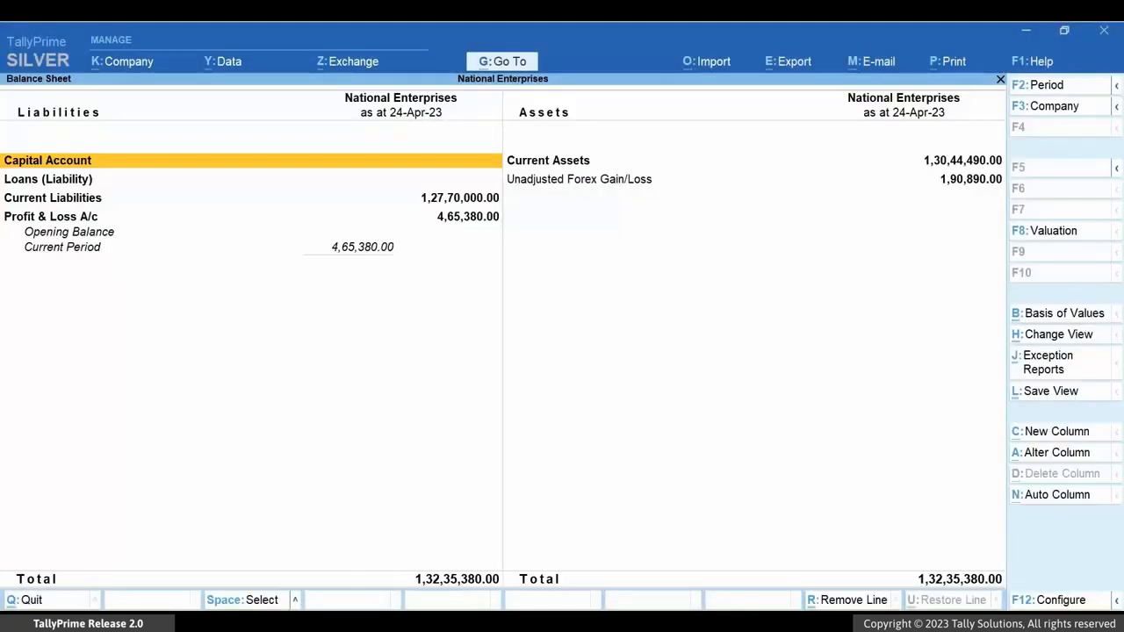
key(Right)
key(Down)
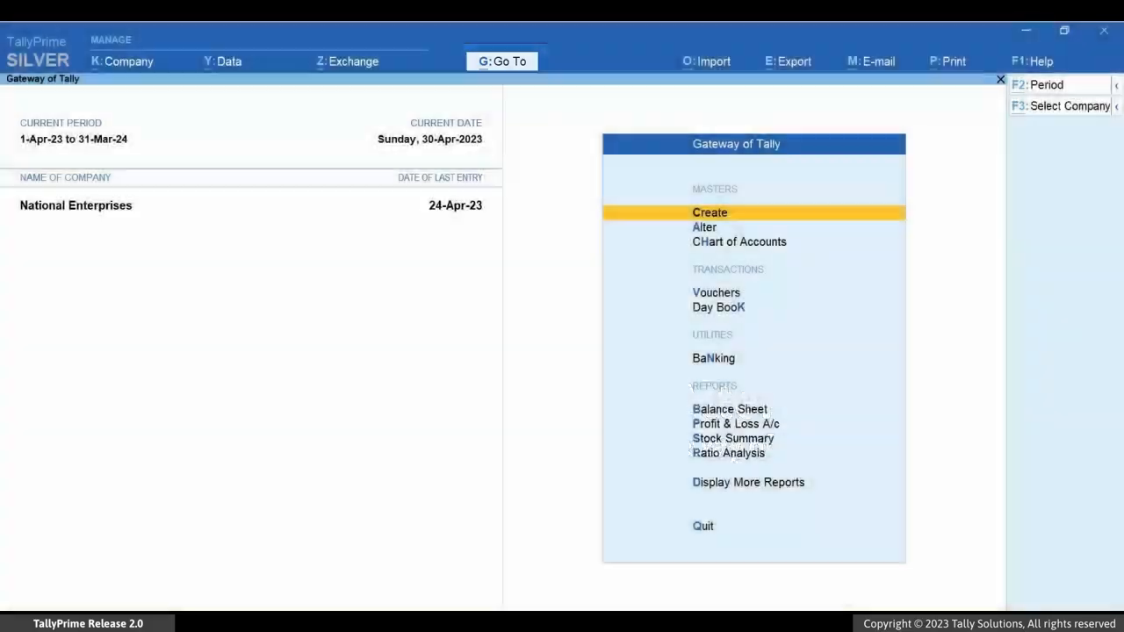
- Start creating a ledger master named "Forex Gain Or Loss"
key(alt+g)
key(Up)
key(Up)
key(Up)
key(Up)
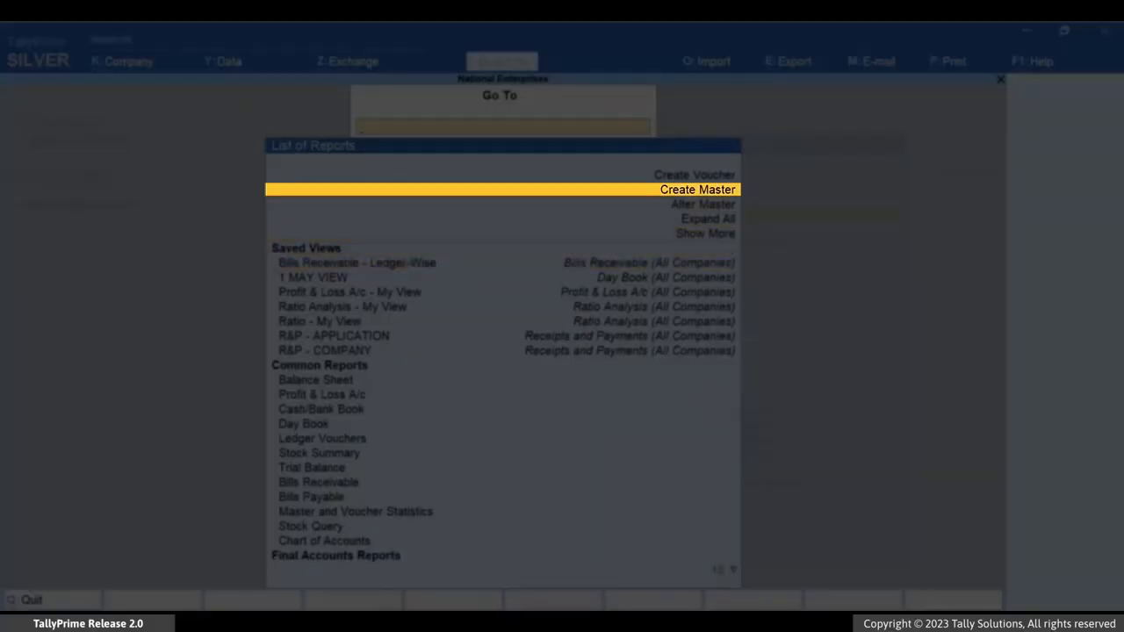
key(Return)
key(Down)
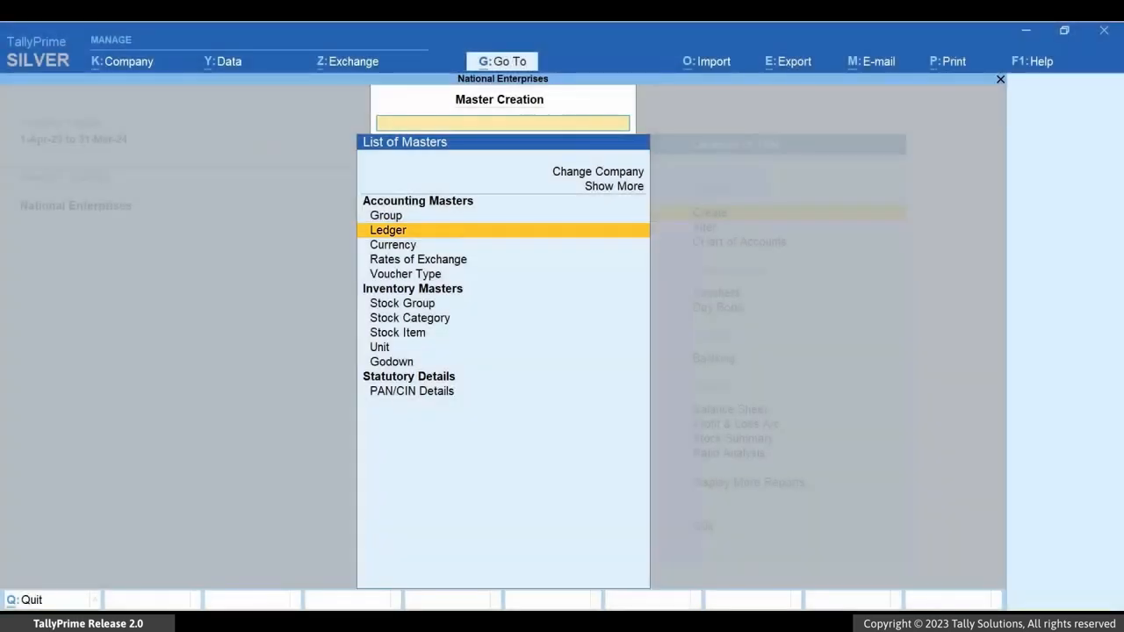
key(Return)
text(Forex Gain Or Loss)
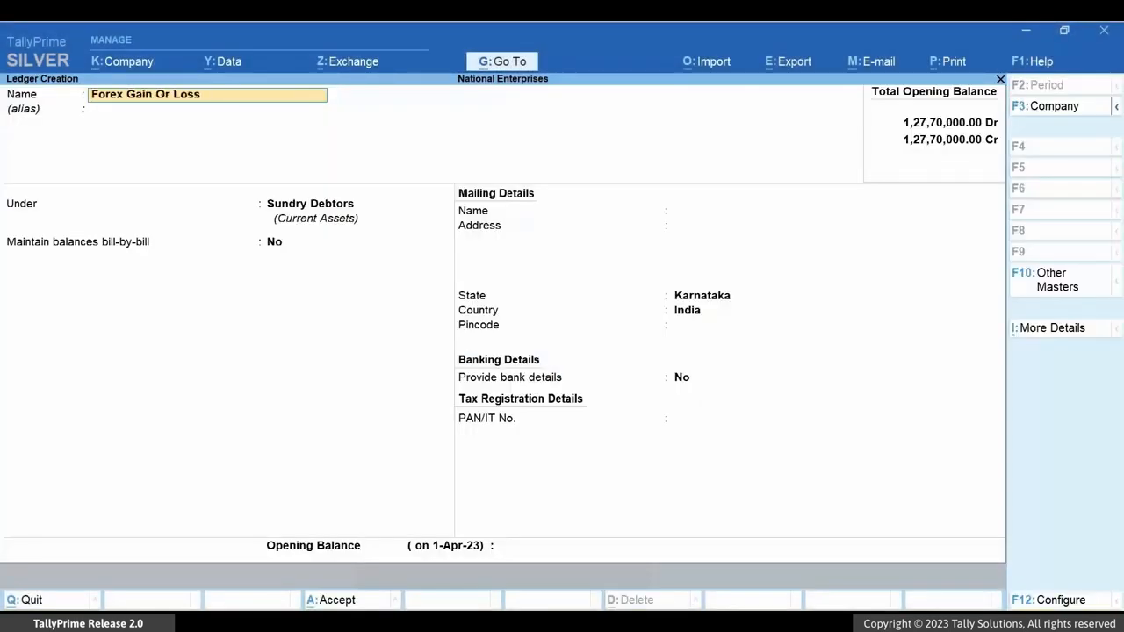
- Group the Forex Gain Or Loss ledger under Indirect Expenses with ledger type Not Applicable, and save it
key(Return)
text(Ind)
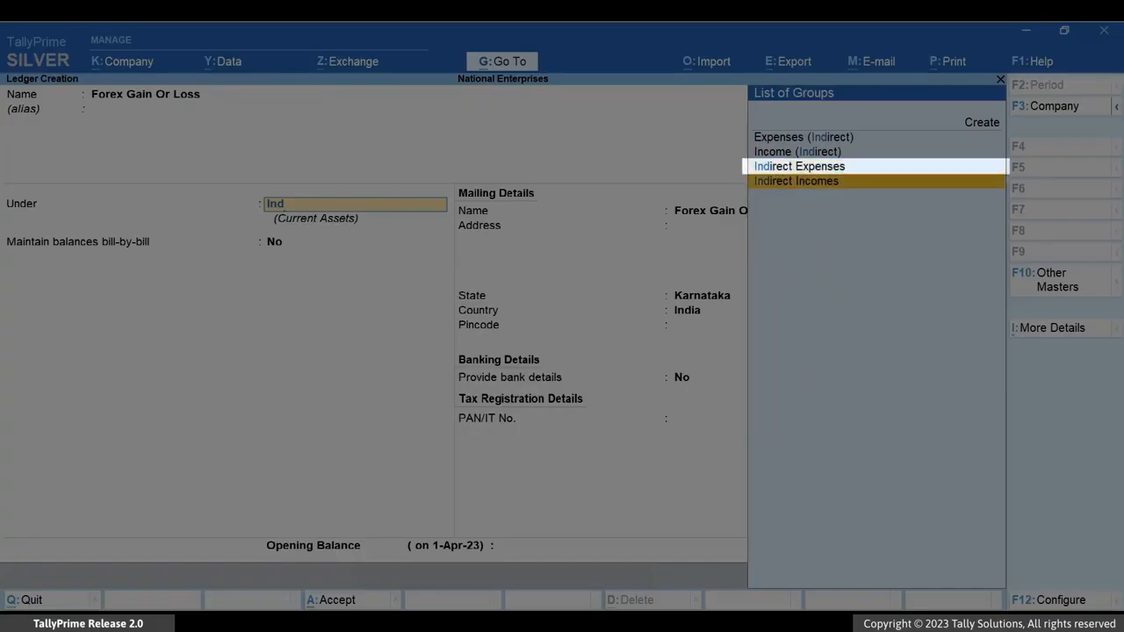
key(Return)
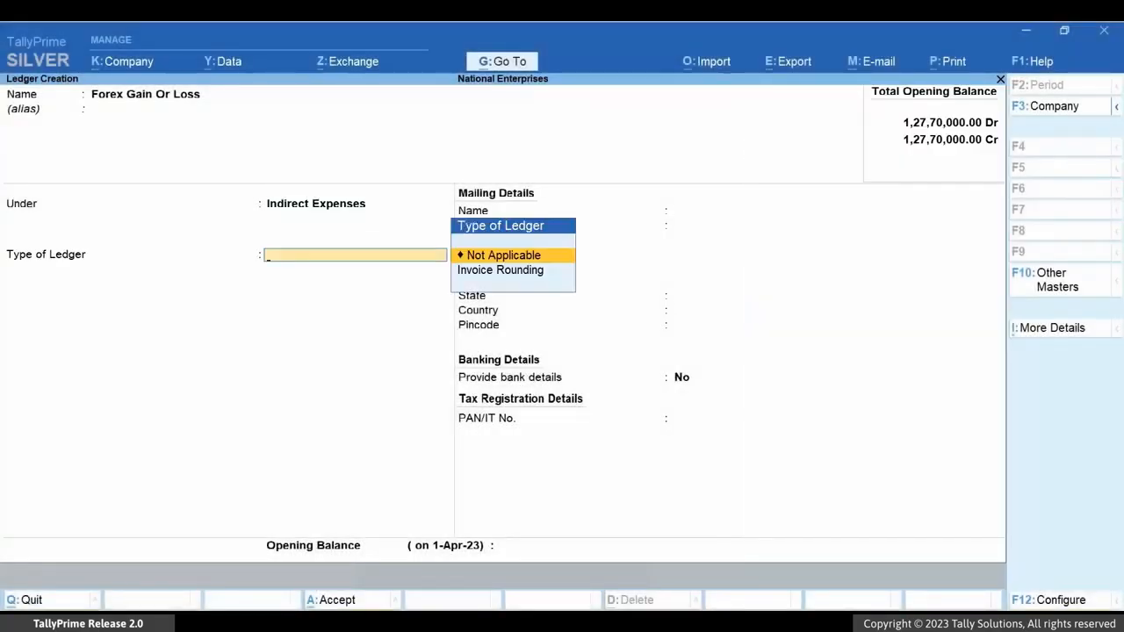
key(Return)
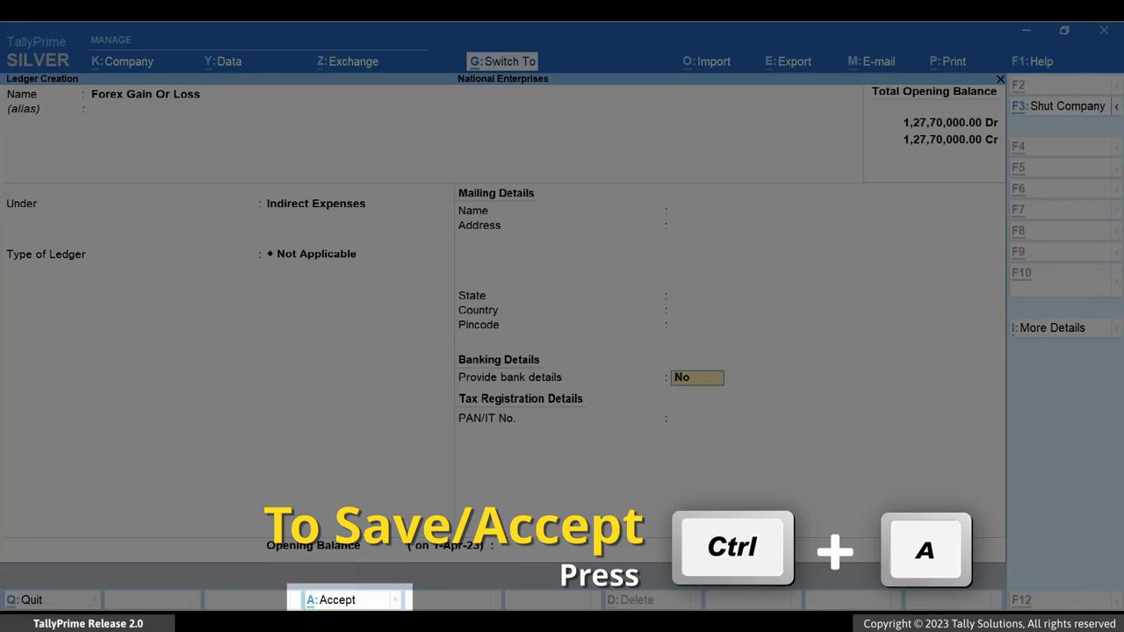
key(ctrl+a)
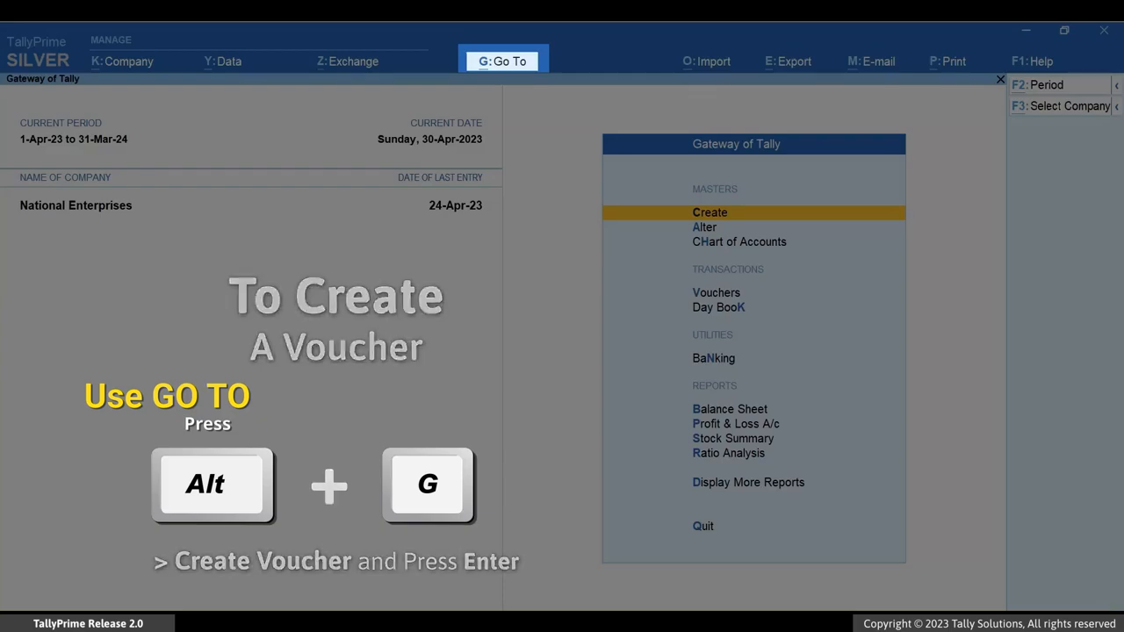
- Start a Journal voucher and change its mode to Use for Forex Gain/Loss Adjustments
key(alt+g)
key(Up)
key(Up)
key(Up)
key(Up)
key(Up)
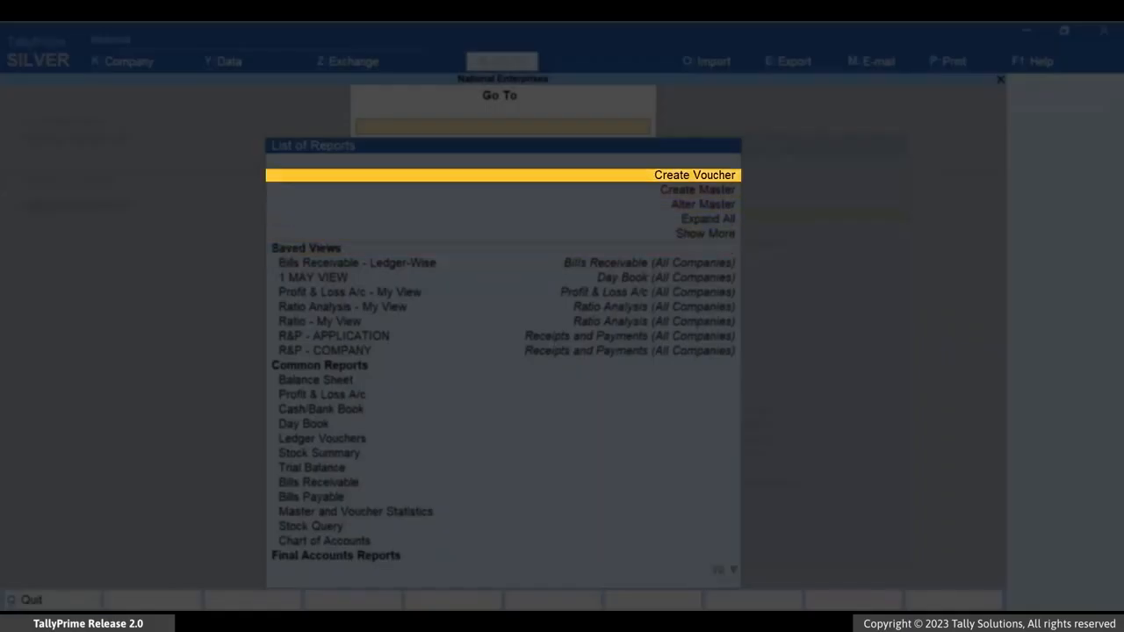
key(Return)
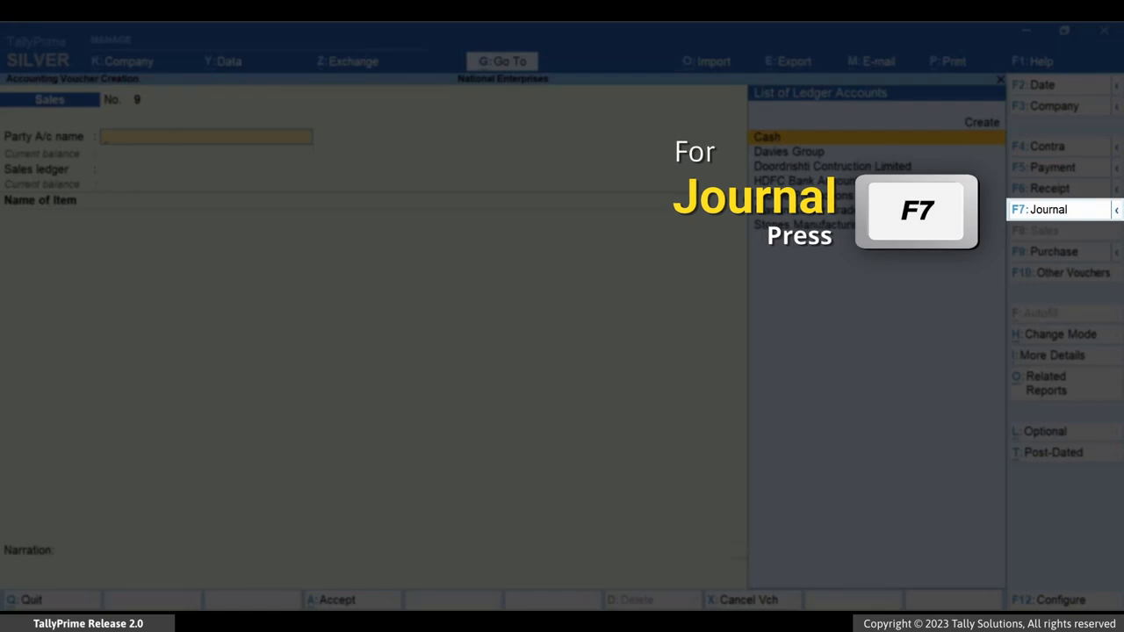
key(F7)
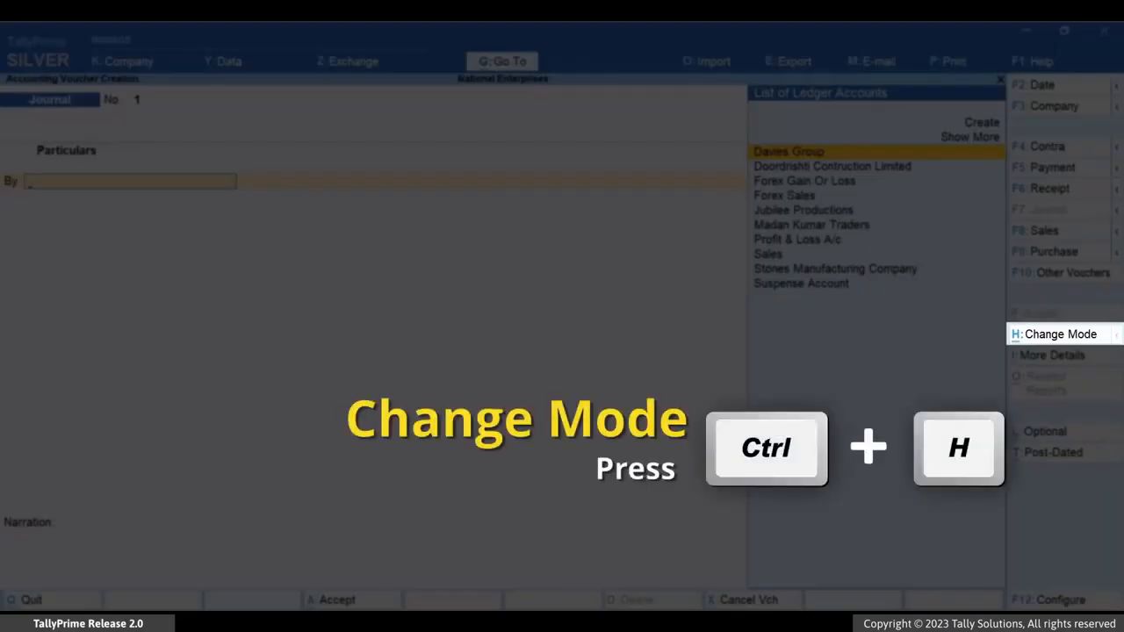
key(ctrl+h)
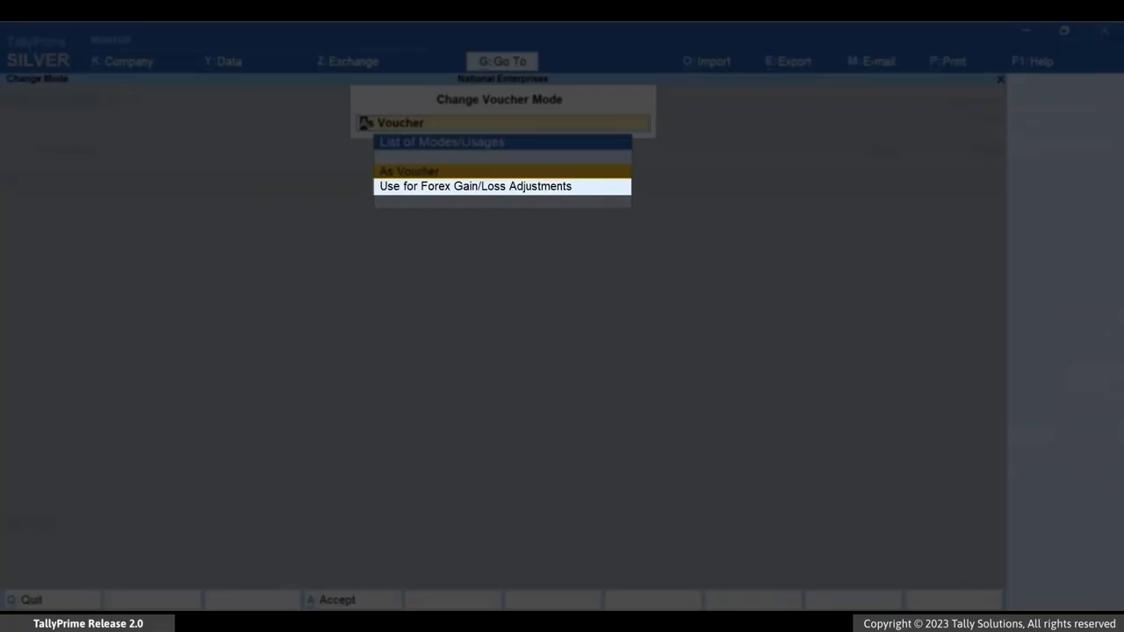
key(Down)
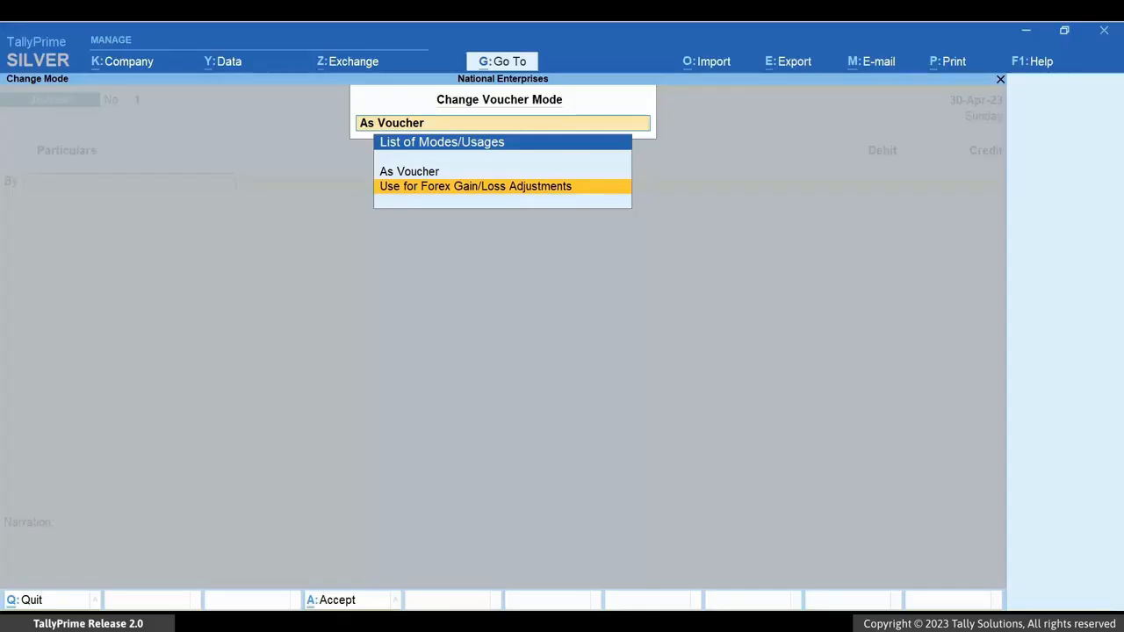
key(Return)
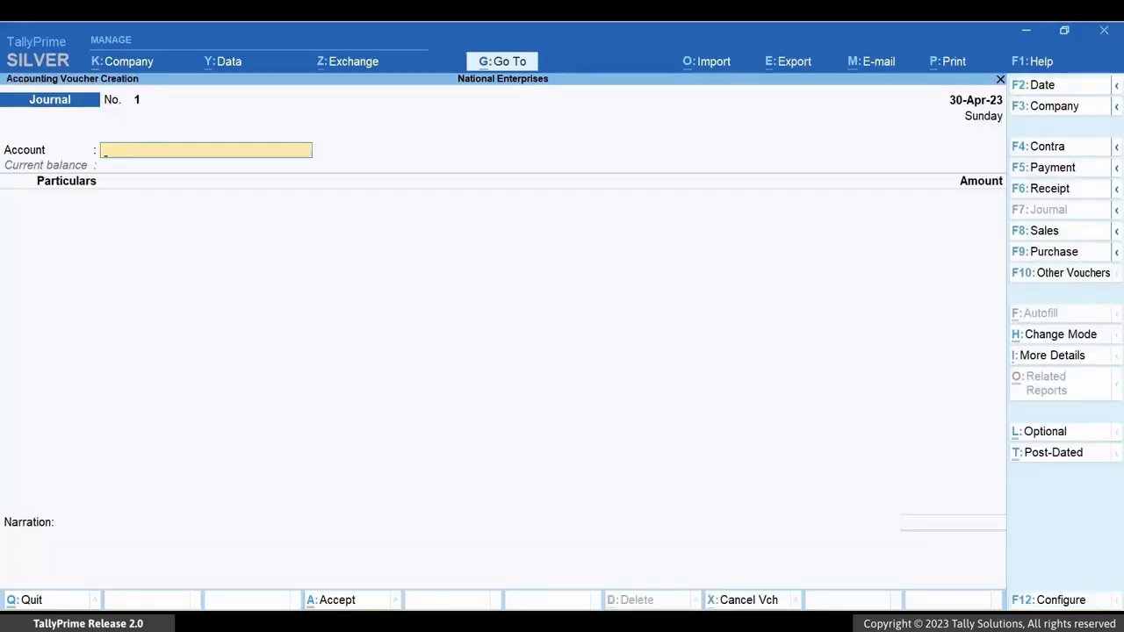
- Set the journal's account to Forex Gain Or Loss and adjust Davies Group bill 5 dated 11-Apr-23 for 86,820.00 Cr
text(For)
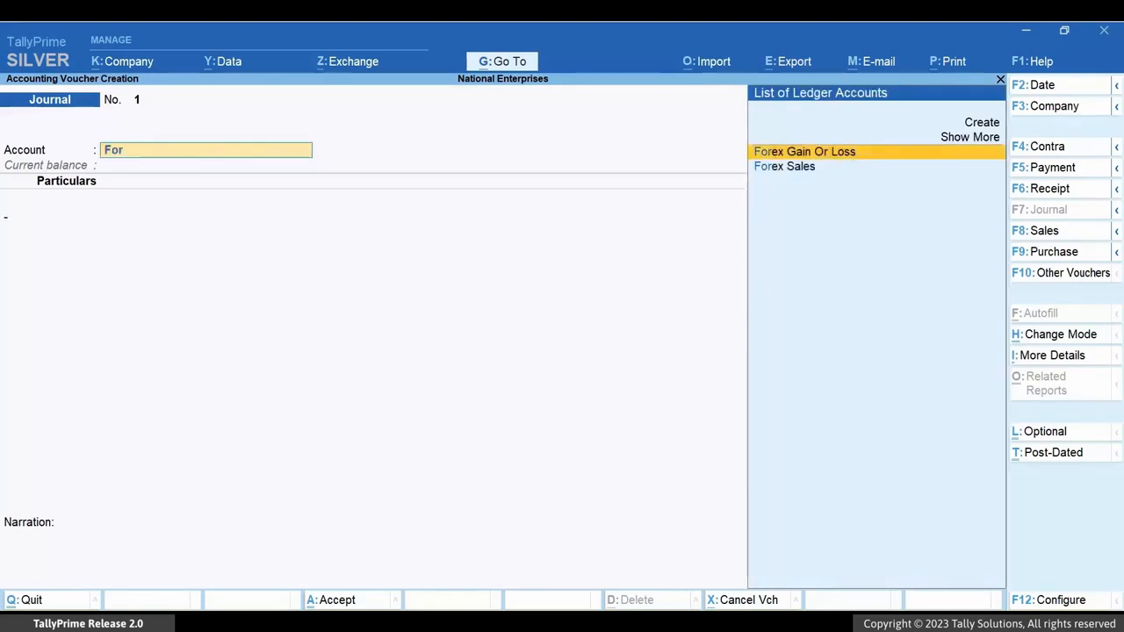
key(Return)
text(D)
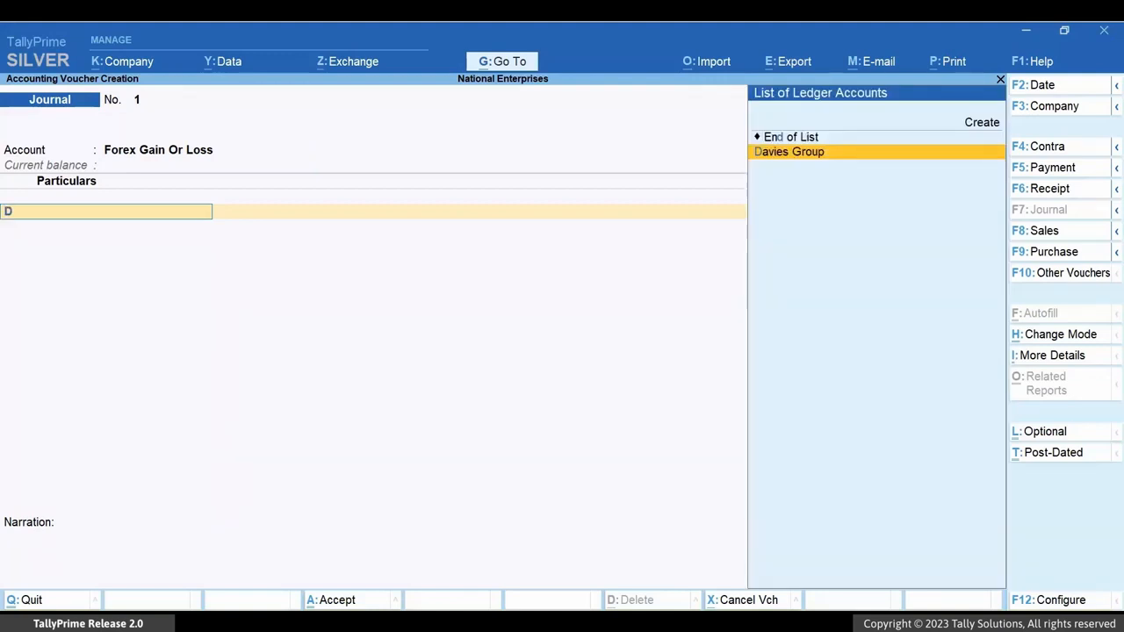
key(Return)
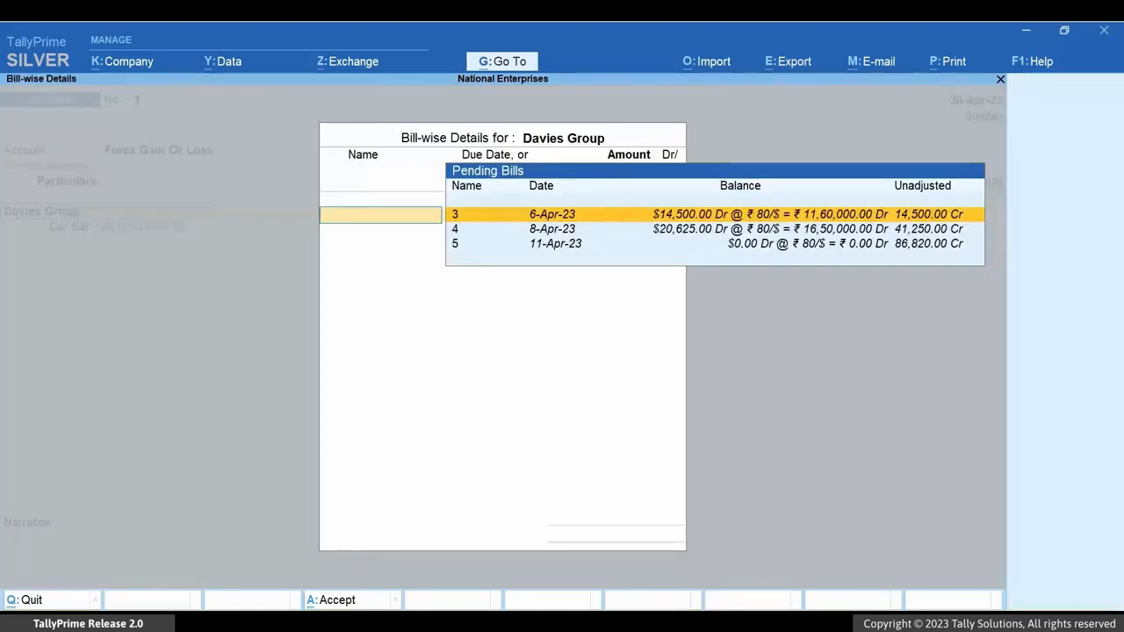
key(Down)
key(Down)
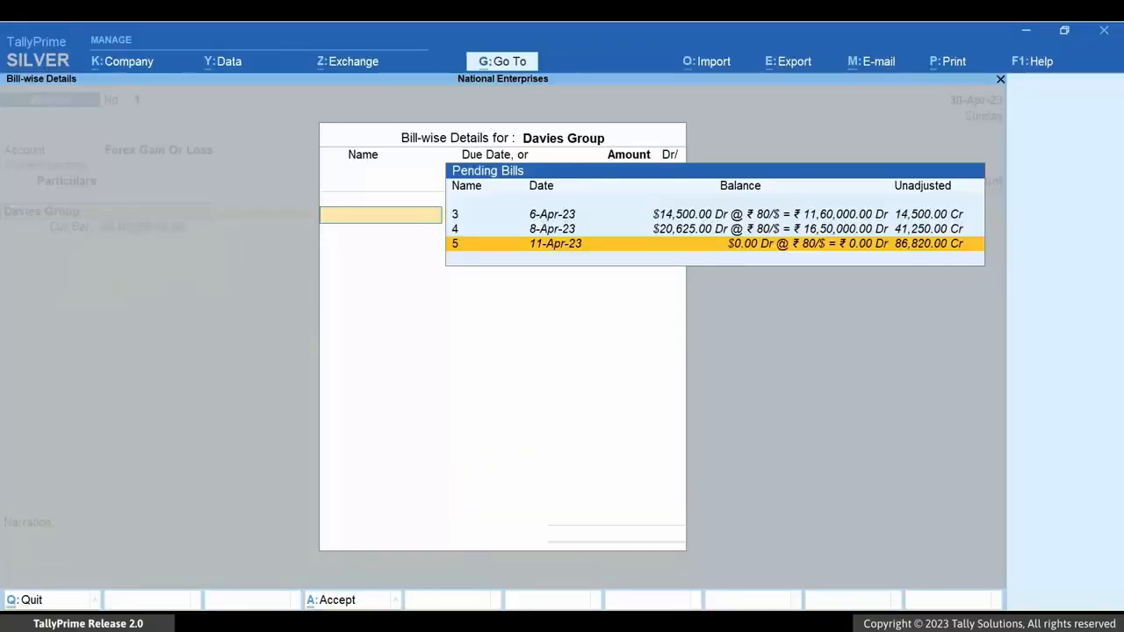
key(Return)
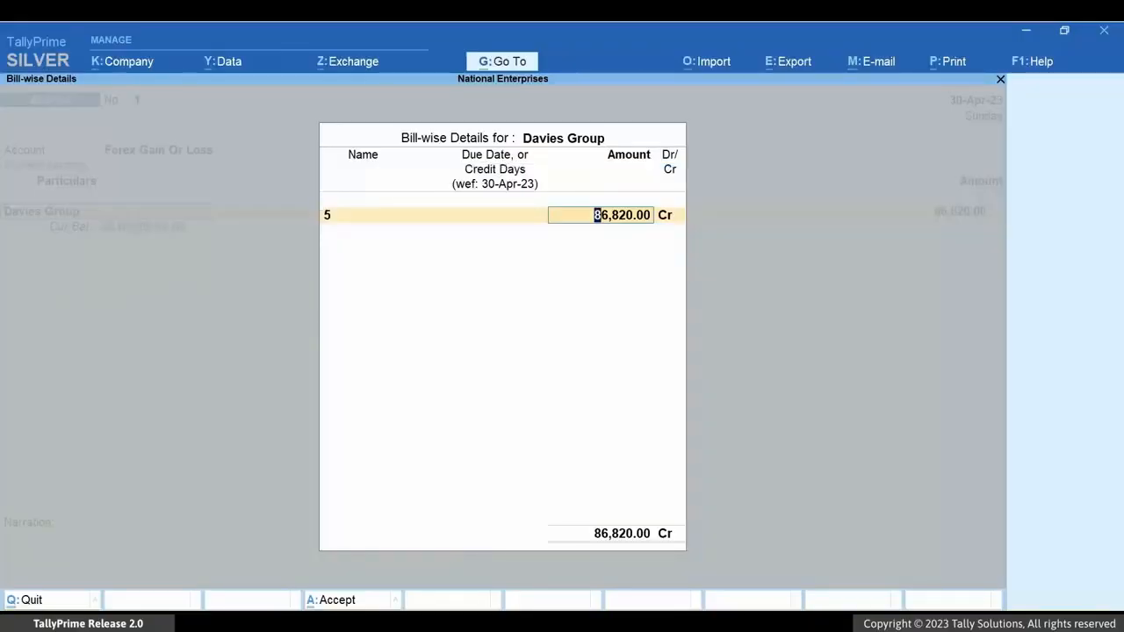
key(Return)
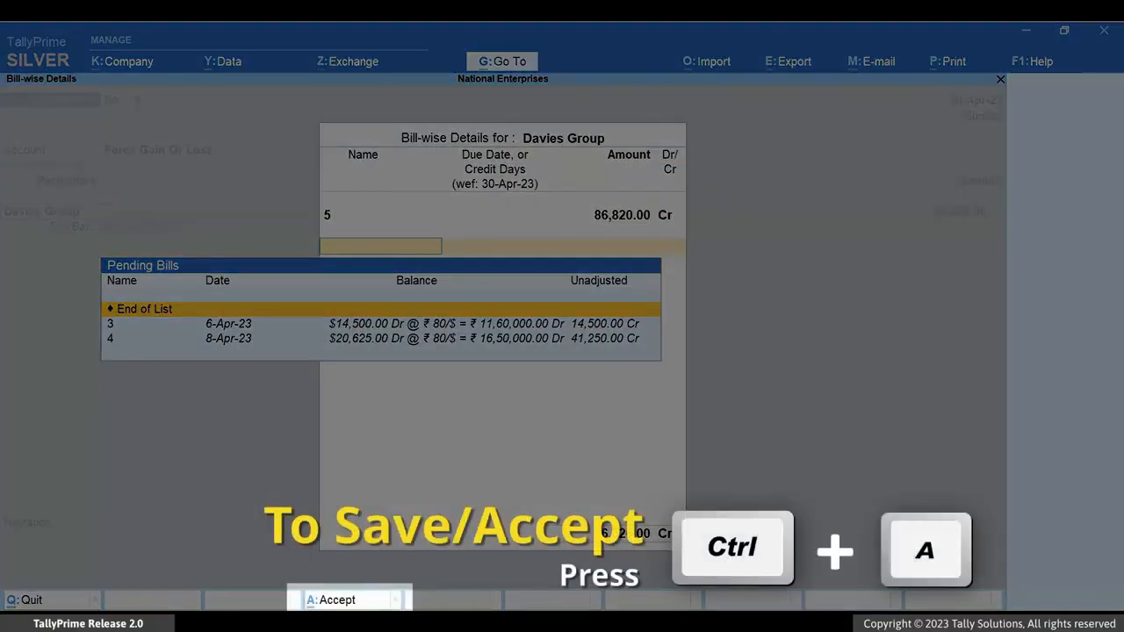
key(ctrl+a)
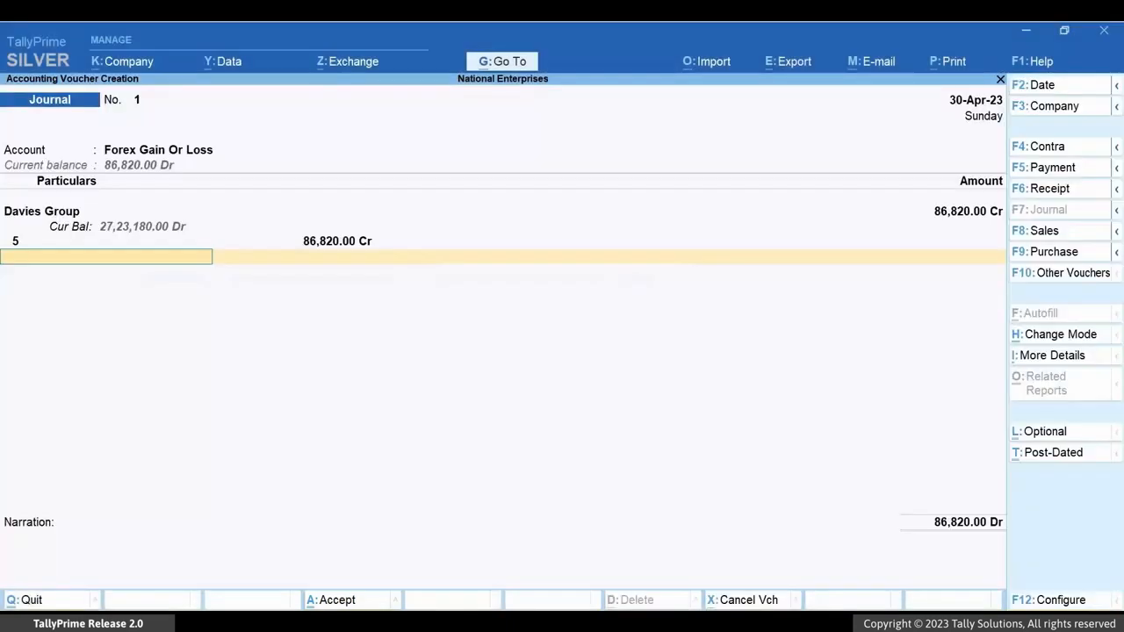
- Add Stones Manufacturing Company to the journal, adjusting bill 7 for 40,320.00 Cr and bill 8 for 8,000.00 Cr
text(St)
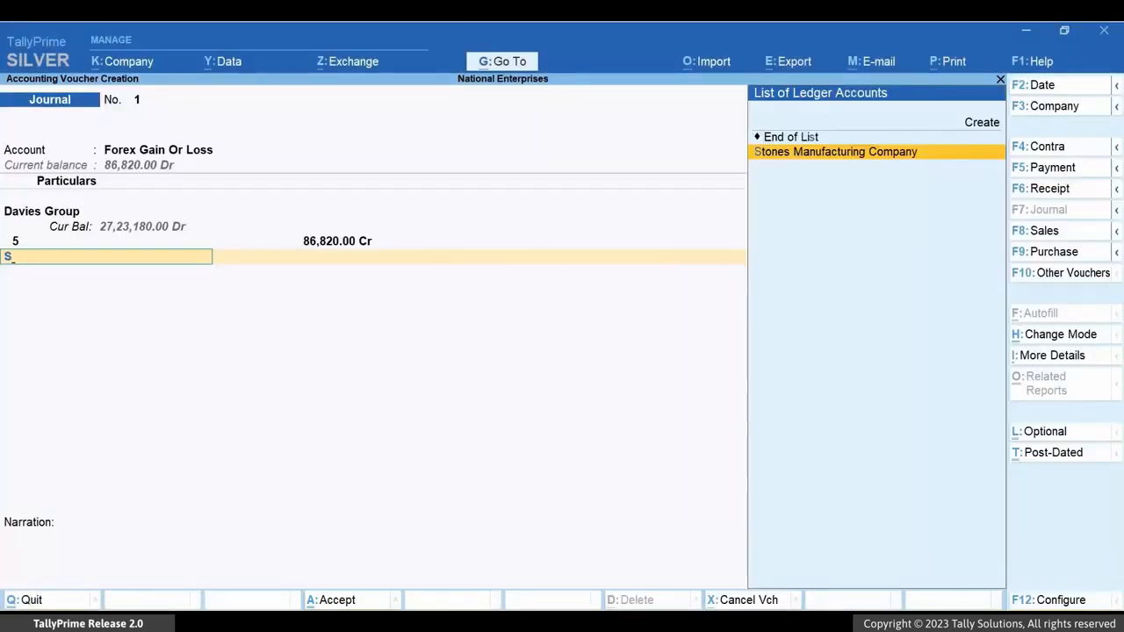
key(Return)
key(Return)
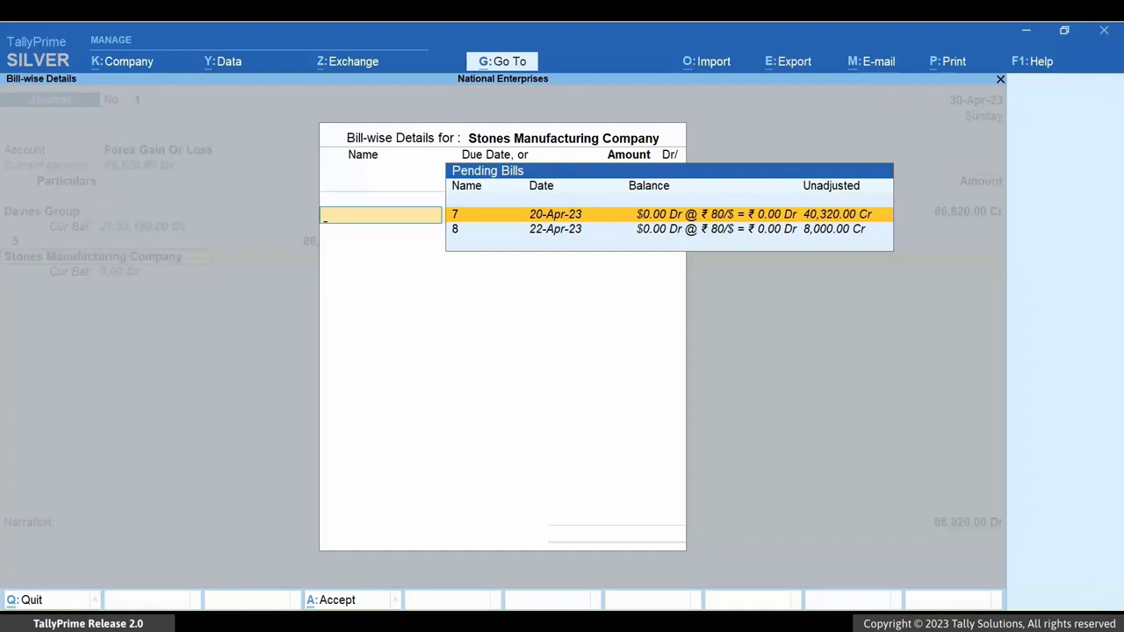
key(Return)
key(Return)
key(Down)
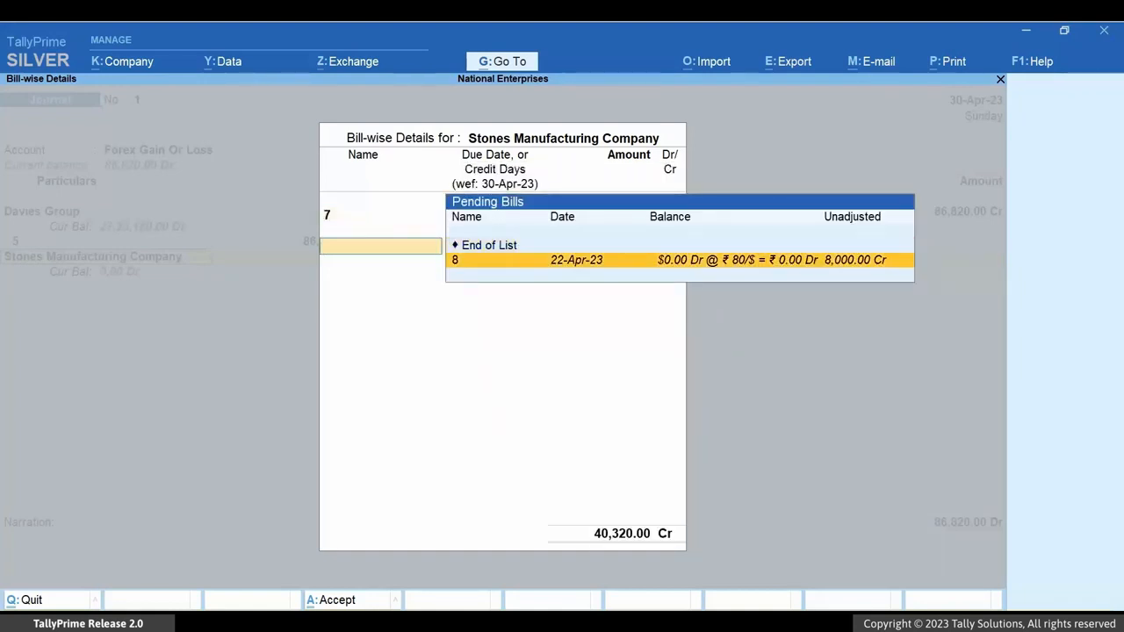
key(Return)
key(Return)
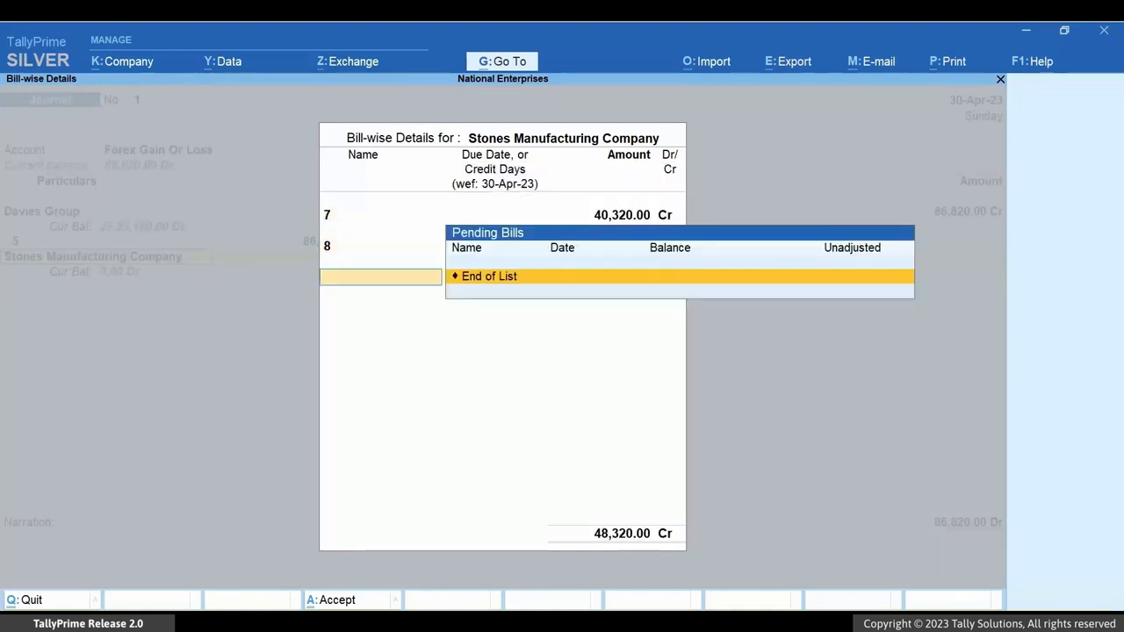
key(Return)
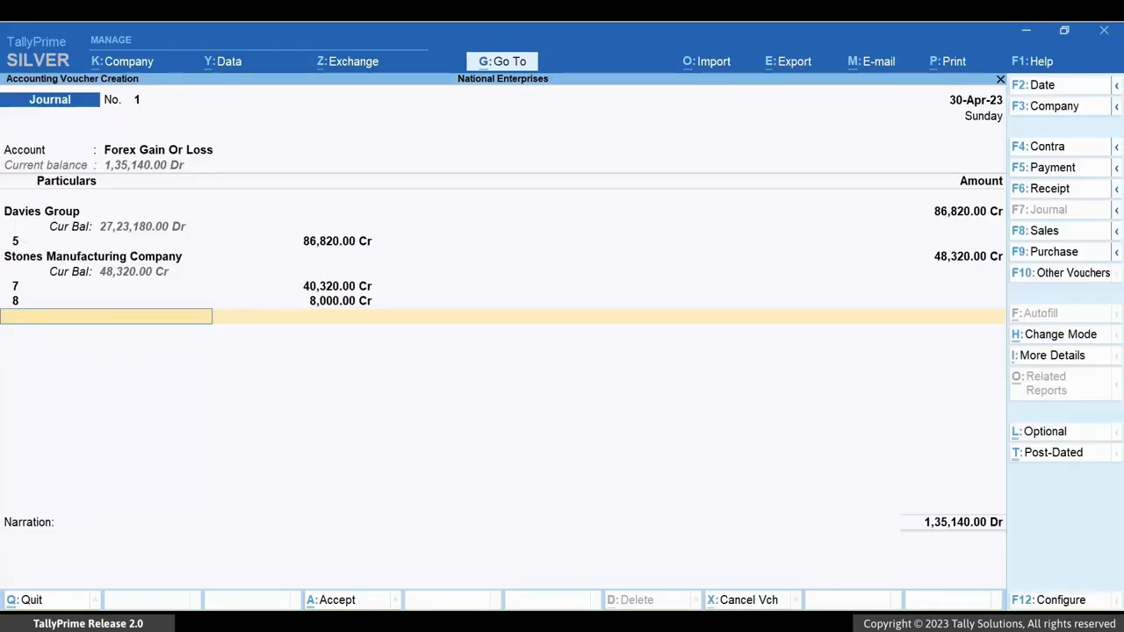
- Save the journal with the narration "The voucher is created to account for the unadjusted forex gain/loss in the month of April-2023" and leave voucher creation
key(Return)
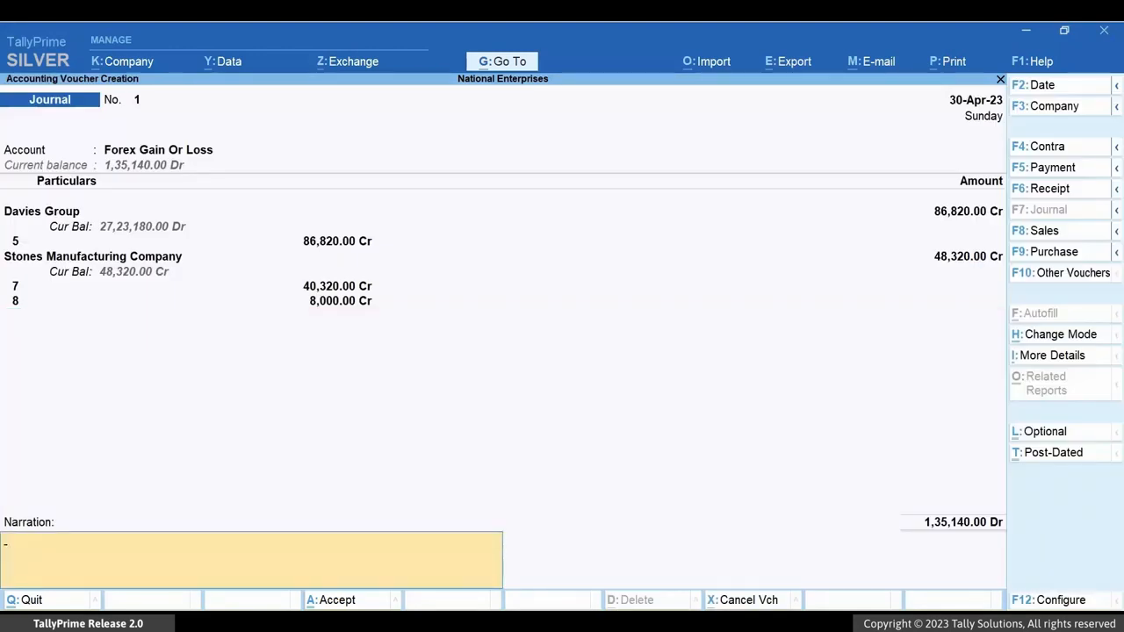
text(The voucher is created to account for the unadju)
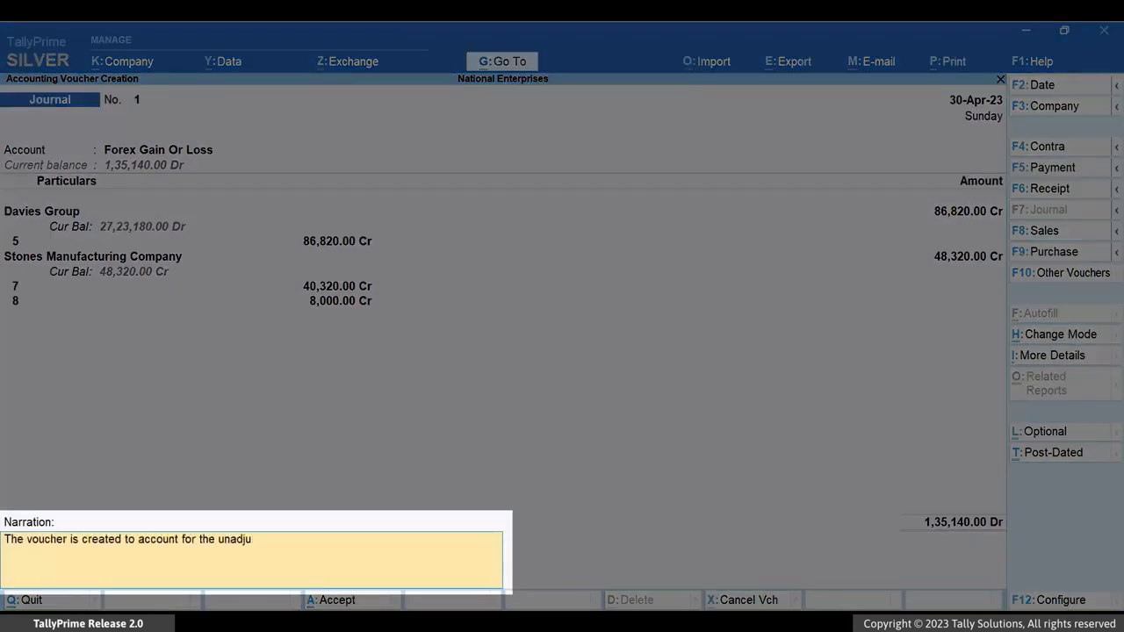
text(sted forex gain/loss in the month of April-2023.)
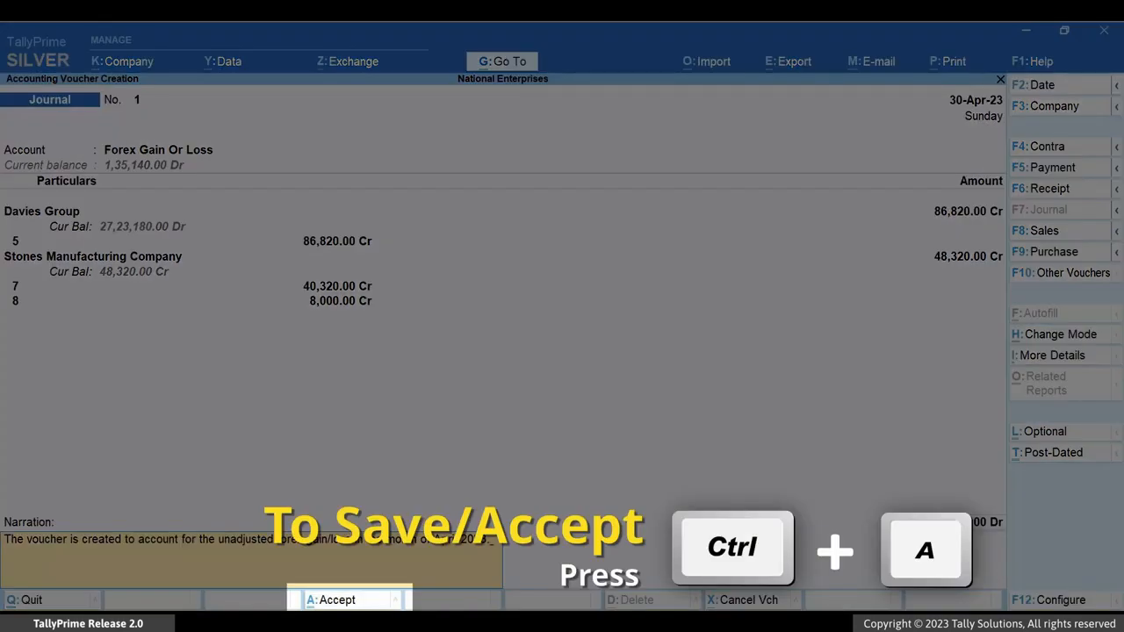
key(ctrl+a)
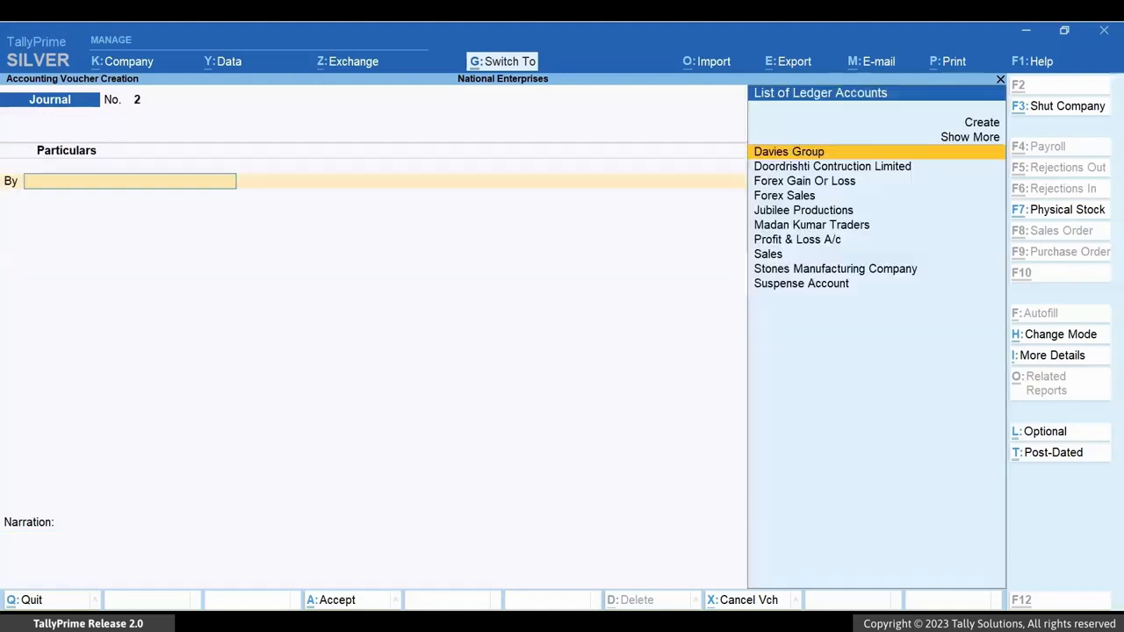
key(Escape)
key(y)
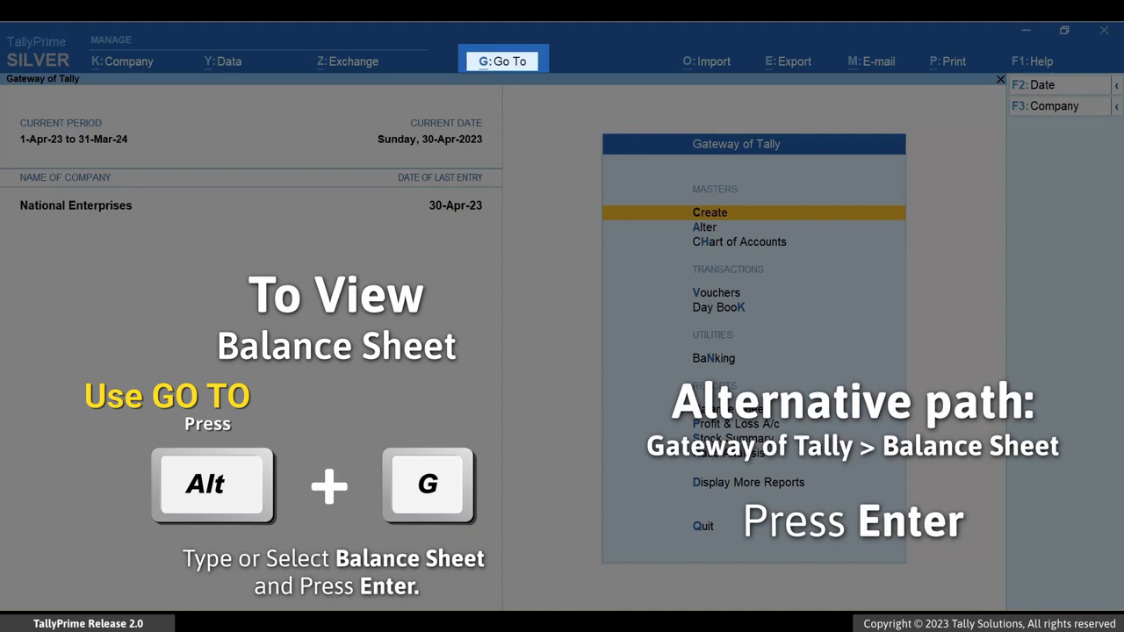
- Open the Balance Sheet, examine the Unadjusted Forex Gain/Loss entry under Assets, and close the report
key(alt+g)
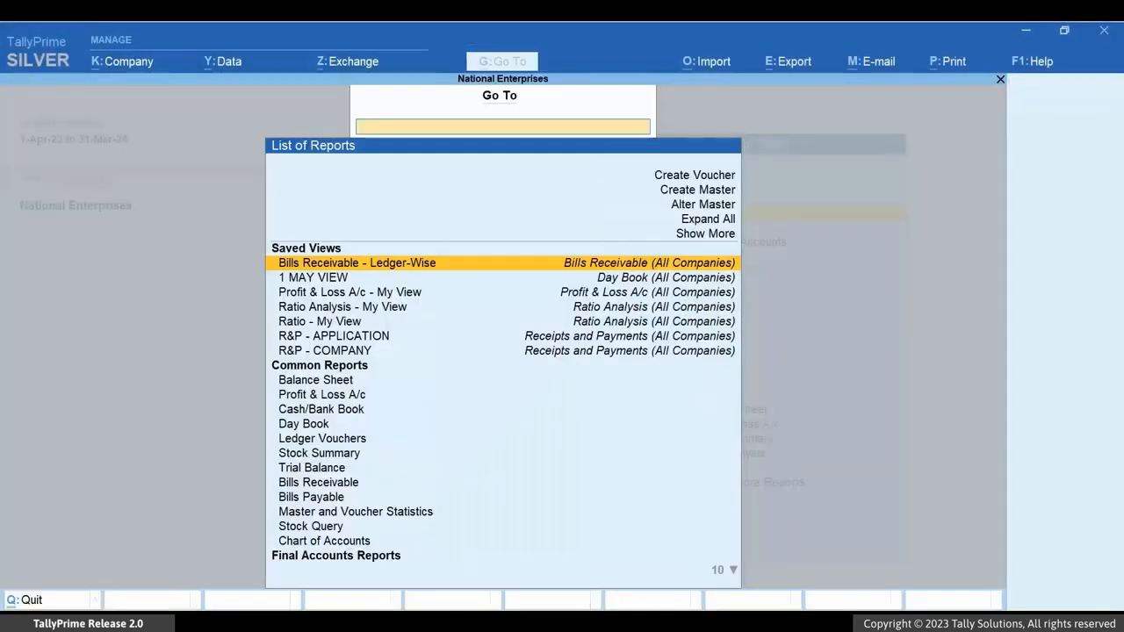
text(Balan)
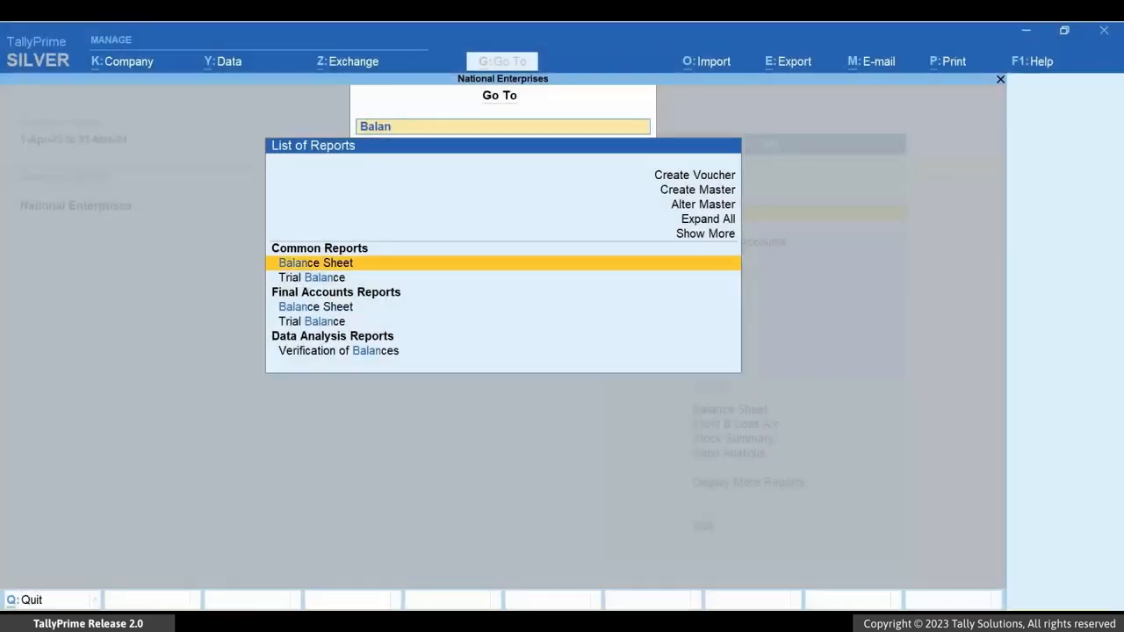
key(Return)
key(Down)
key(Right)
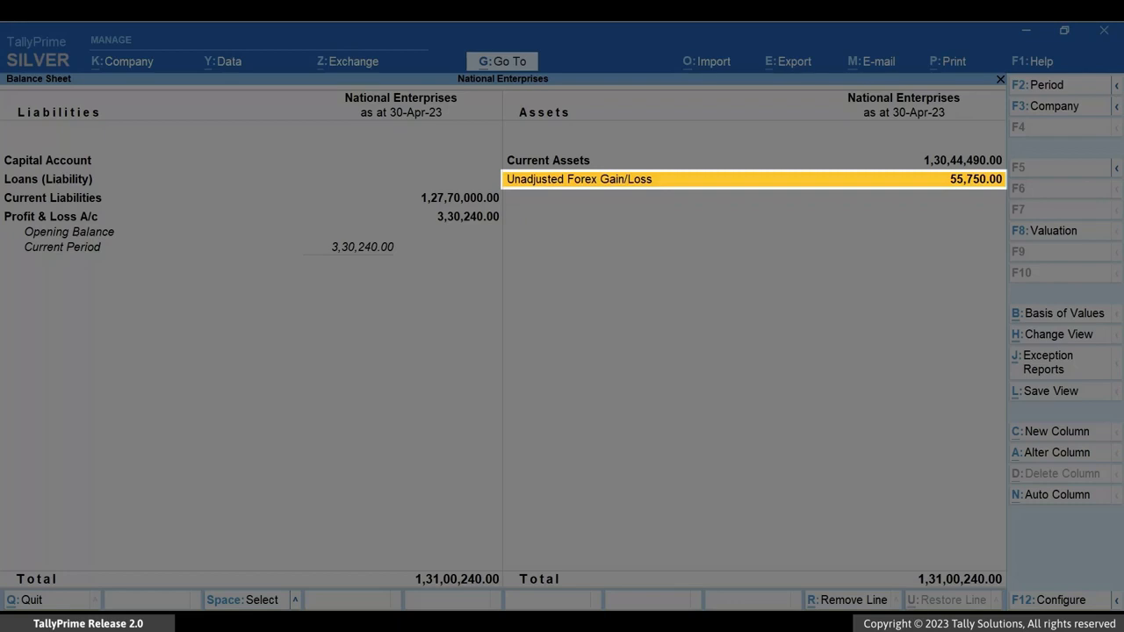
key(Escape)
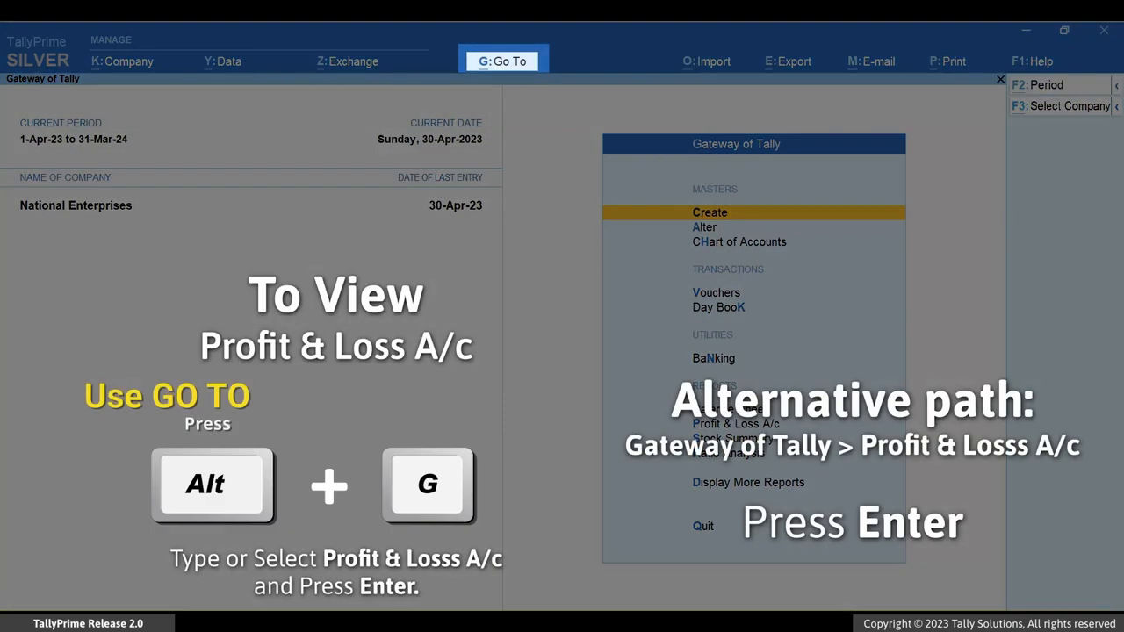
- Open the standard Profit & Loss A/c from the common reports instead of the saved view
key(alt+g)
text(Profi)
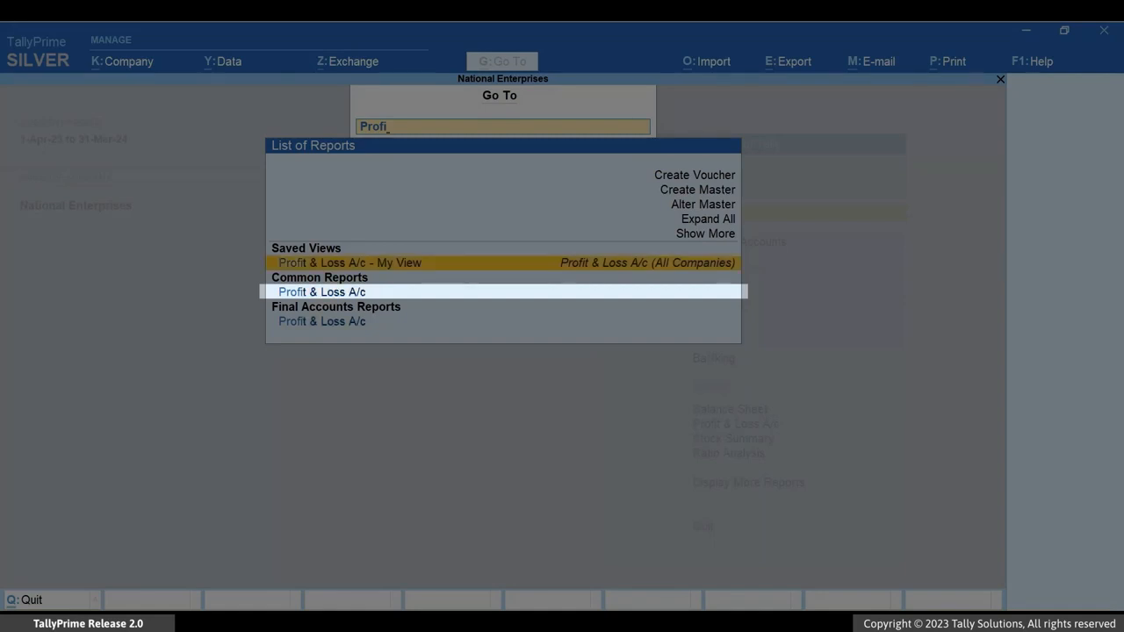
key(Down)
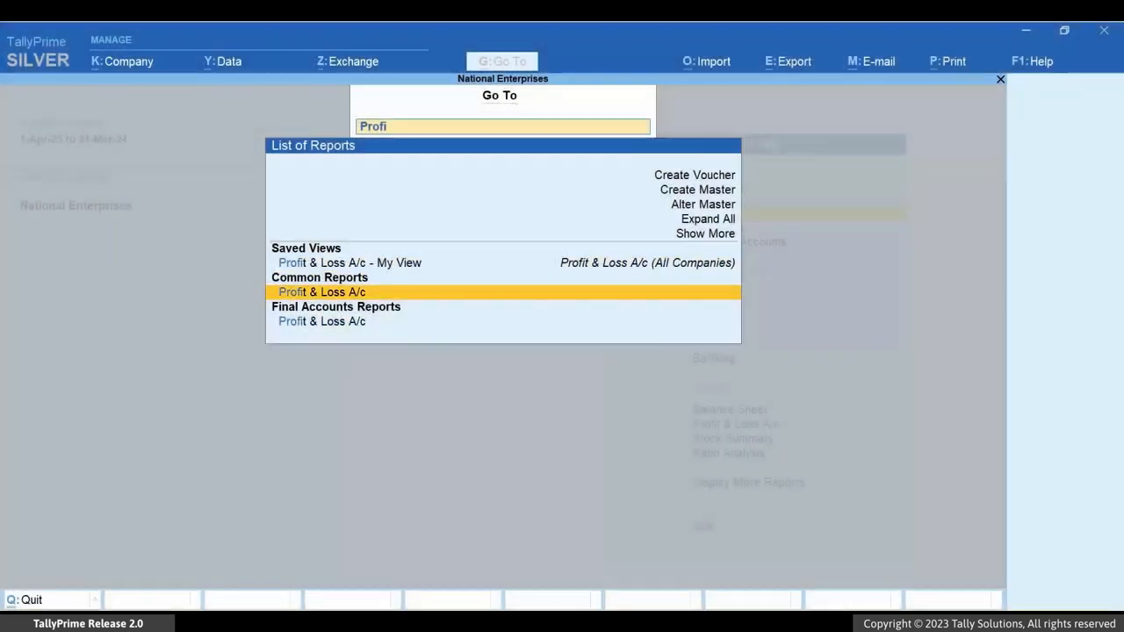
key(Return)
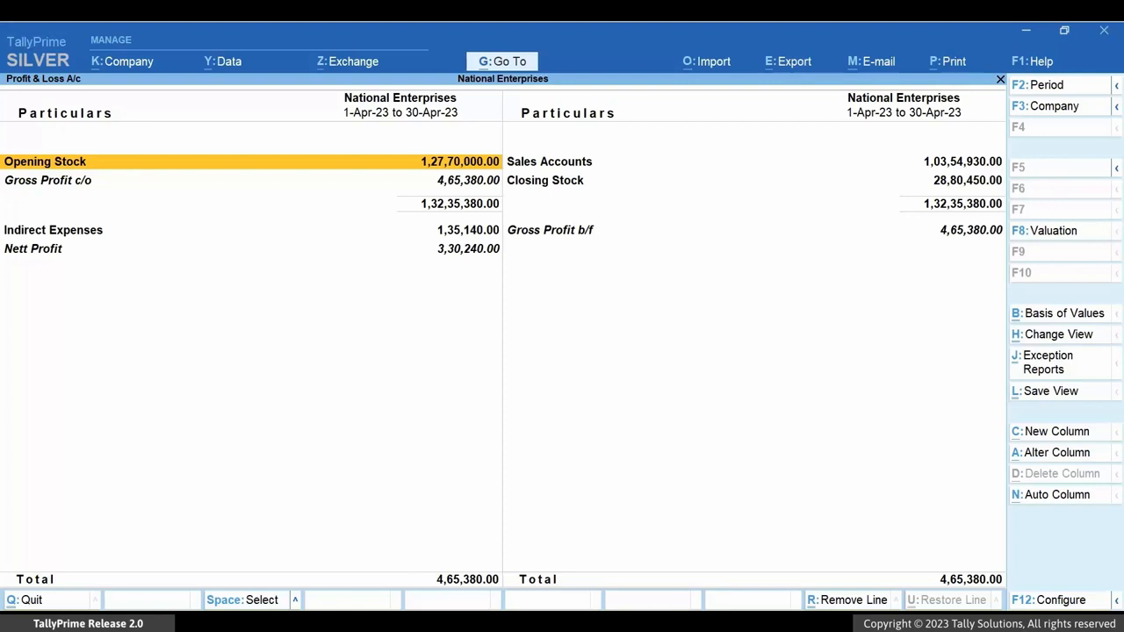
- Expand Indirect Expenses in the Profit & Loss A/c and examine the Forex Gain Or Loss ledger beneath it
key(Down)
key(Right)
key(Down)
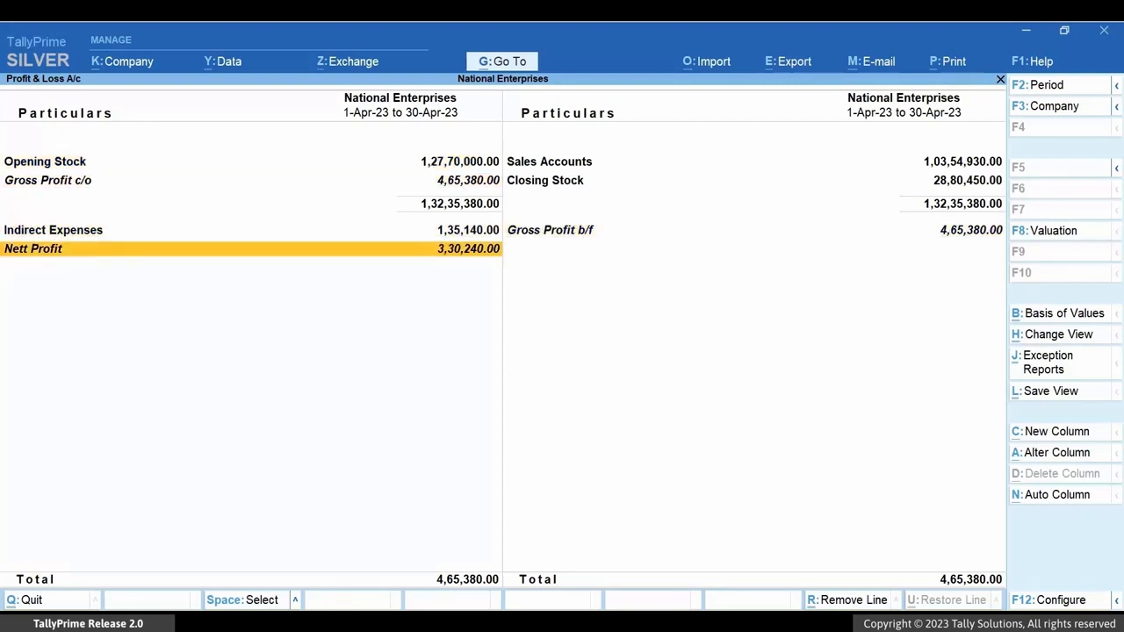
key(ctrl+b)
key(Escape)
key(Right)
key(Left)
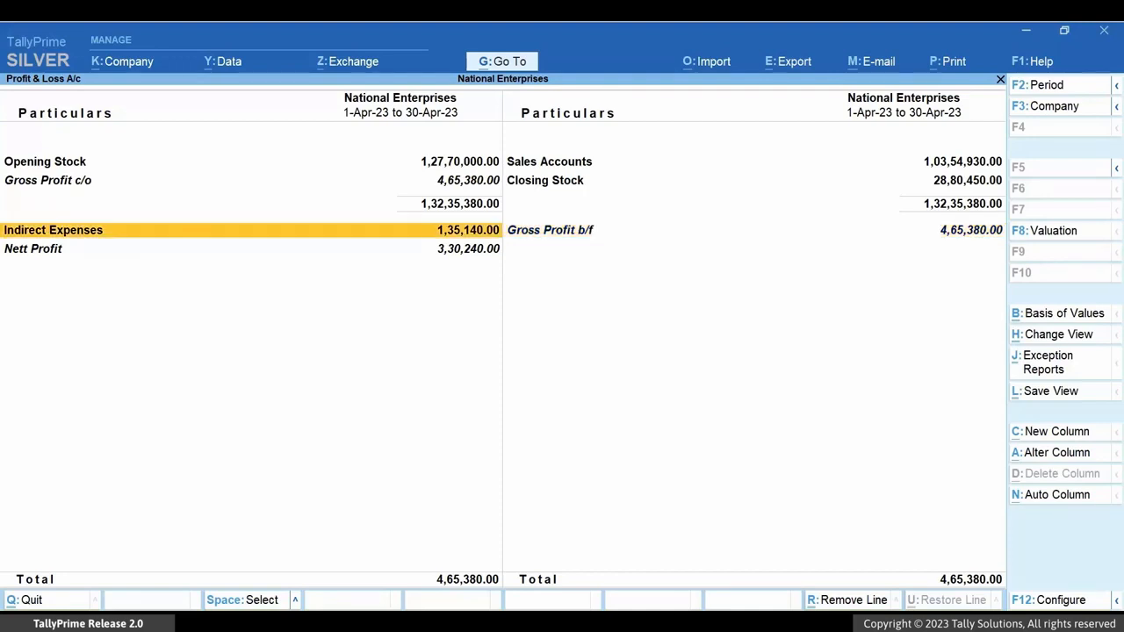
key(shift+Return)
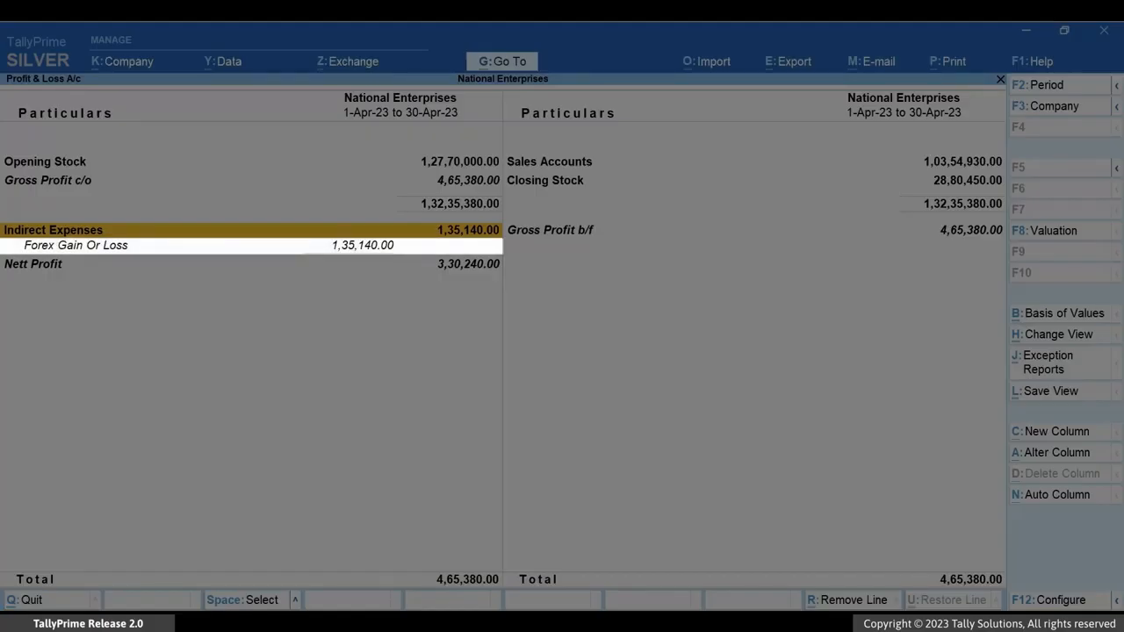
key(Down)
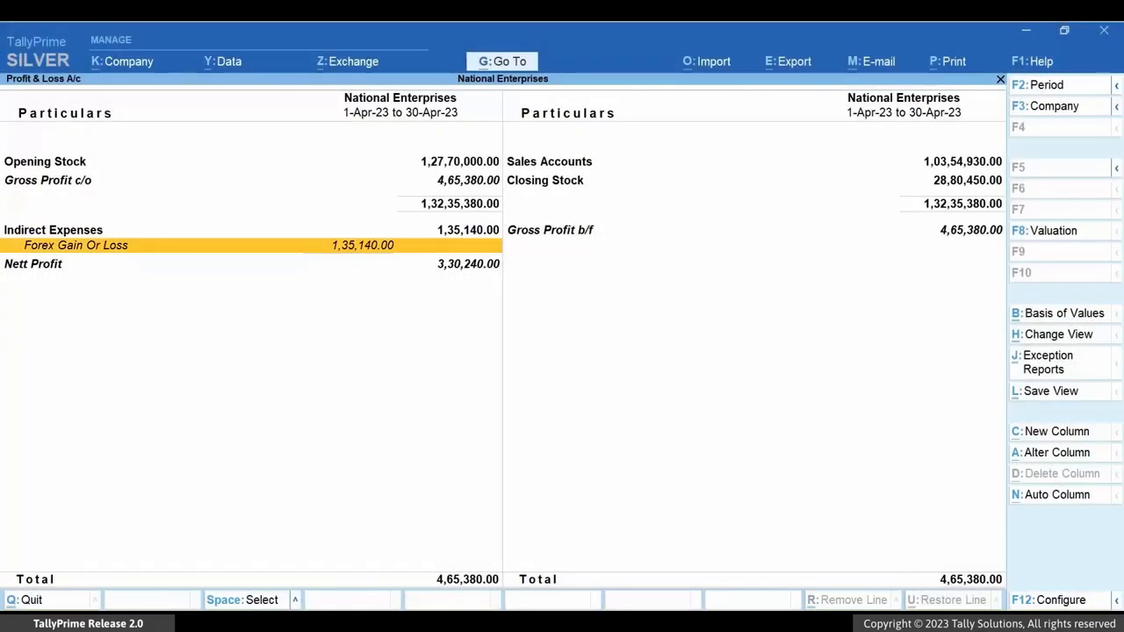